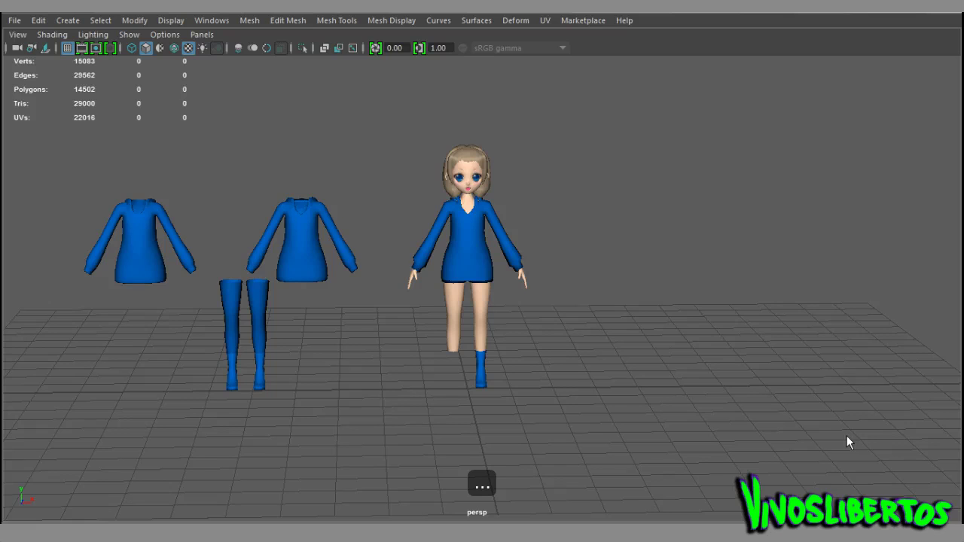
Select the blue dress on the character and briefly check its UV layout.
{"action": "mouse_move", "coordinate": [753, 379]}
{"action": "left_mouse_down", "text": "alt"}
{"action": "mouse_move", "coordinate": [581, 355]}
{"action": "mouse_move", "coordinate": [725, 334]}
{"action": "mouse_move", "coordinate": [584, 286]}
{"action": "left_mouse_up", "text": "alt"}
{"action": "left_click", "coordinate": [580, 279]}
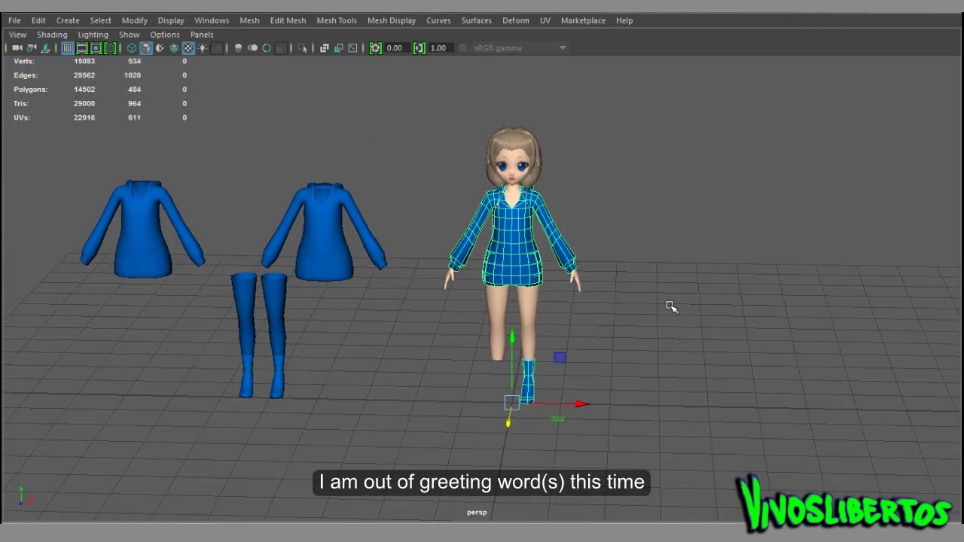
{"action": "right_click_drag", "start_coordinate": [671, 306], "coordinate": [673, 243], "text": "shift"}
{"action": "scroll", "coordinate": [609, 312], "scroll_direction": "up", "scroll_amount": 2}
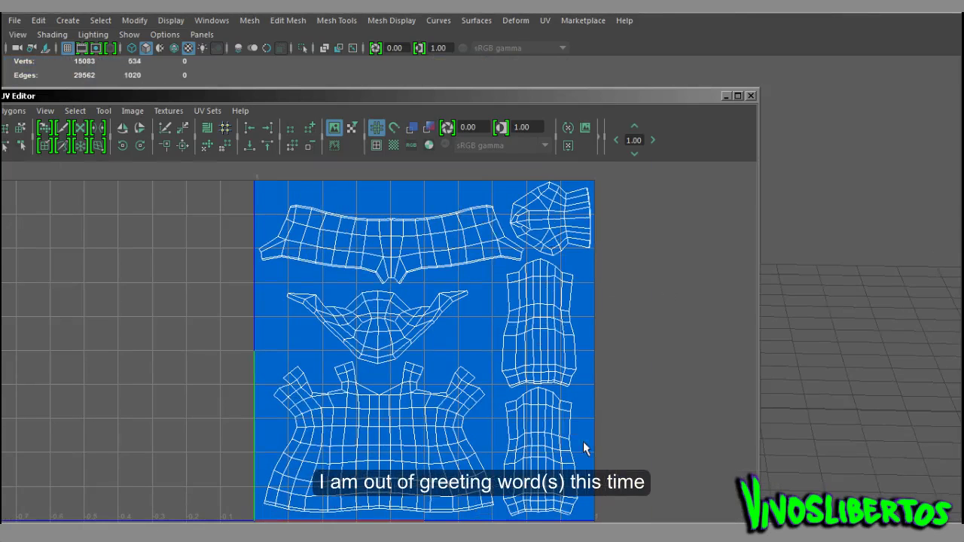
{"action": "left_click", "coordinate": [750, 95]}
{"action": "left_click", "coordinate": [695, 236]}
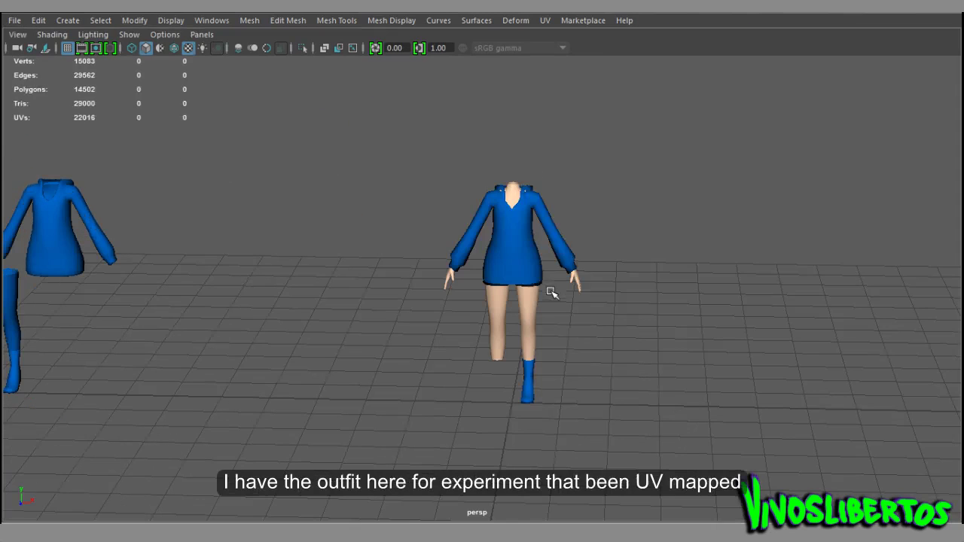
Move a copy of the dress aside, frame the original and select its collar faces.
{"action": "left_click", "coordinate": [551, 291]}
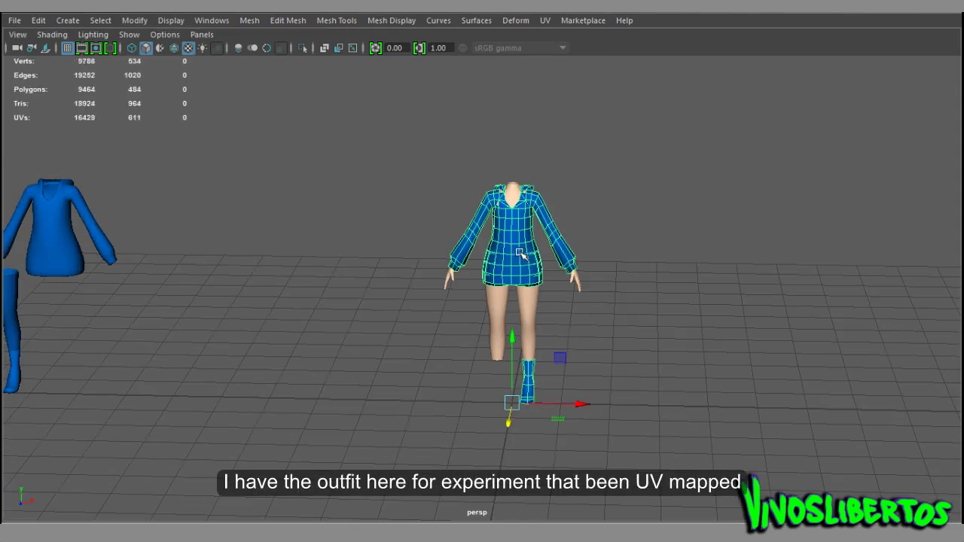
{"action": "left_click_drag", "start_coordinate": [549, 400], "coordinate": [383, 342]}
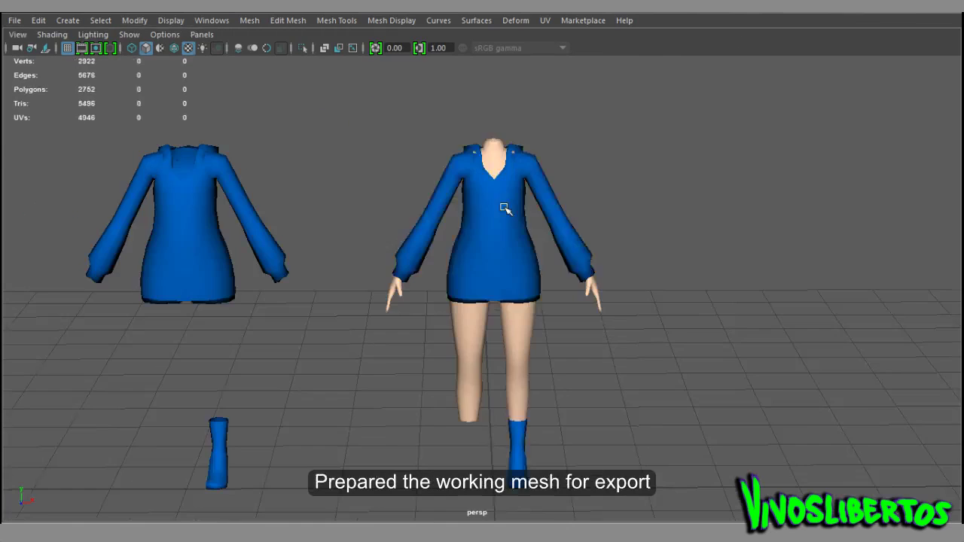
{"action": "left_click", "coordinate": [502, 206]}
{"action": "key", "text": "f"}
{"action": "left_click", "coordinate": [528, 160]}
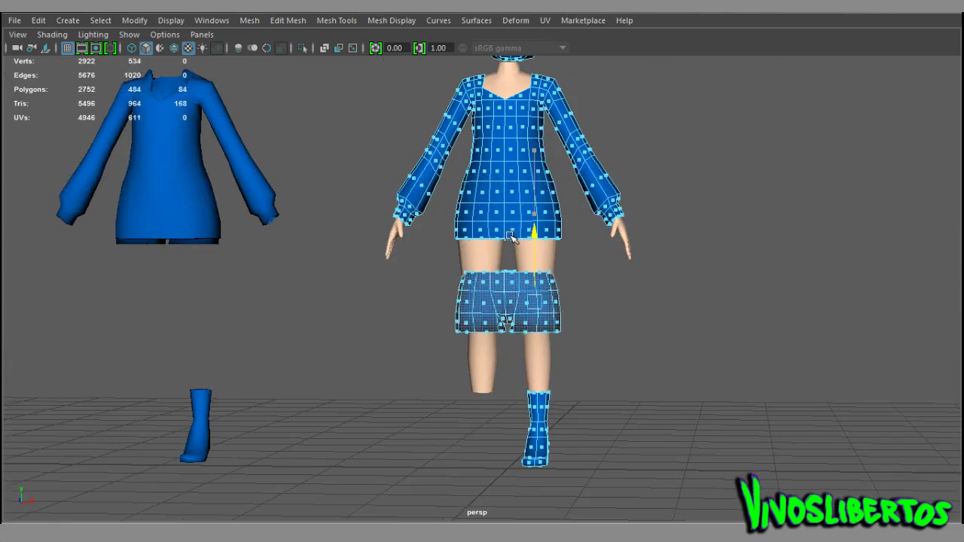
Reshape the hood and sleeves into a T-pose while inspecting the dress, then return to object mode.
{"action": "mouse_move", "coordinate": [626, 344]}
{"action": "left_mouse_down", "text": "alt"}
{"action": "mouse_move", "coordinate": [452, 329]}
{"action": "mouse_move", "coordinate": [559, 327]}
{"action": "mouse_move", "coordinate": [731, 392]}
{"action": "left_mouse_up", "text": "alt"}
{"action": "scroll", "coordinate": [639, 417], "scroll_direction": "up", "scroll_amount": 3}
{"action": "scroll", "coordinate": [587, 248], "scroll_direction": "up", "scroll_amount": 3}
{"action": "scroll", "coordinate": [678, 278], "scroll_direction": "up", "scroll_amount": 3}
{"action": "scroll", "coordinate": [678, 286], "scroll_direction": "up", "scroll_amount": 3}
{"action": "mouse_move", "coordinate": [629, 267]}
{"action": "left_mouse_down", "text": "alt"}
{"action": "mouse_move", "coordinate": [710, 263]}
{"action": "mouse_move", "coordinate": [631, 299]}
{"action": "left_mouse_up", "text": "alt"}
{"action": "scroll", "coordinate": [684, 294], "scroll_direction": "down", "scroll_amount": 3}
{"action": "scroll", "coordinate": [561, 217], "scroll_direction": "down", "scroll_amount": 3}
{"action": "middle_click_drag", "start_coordinate": [560, 217], "coordinate": [537, 195], "text": "alt"}
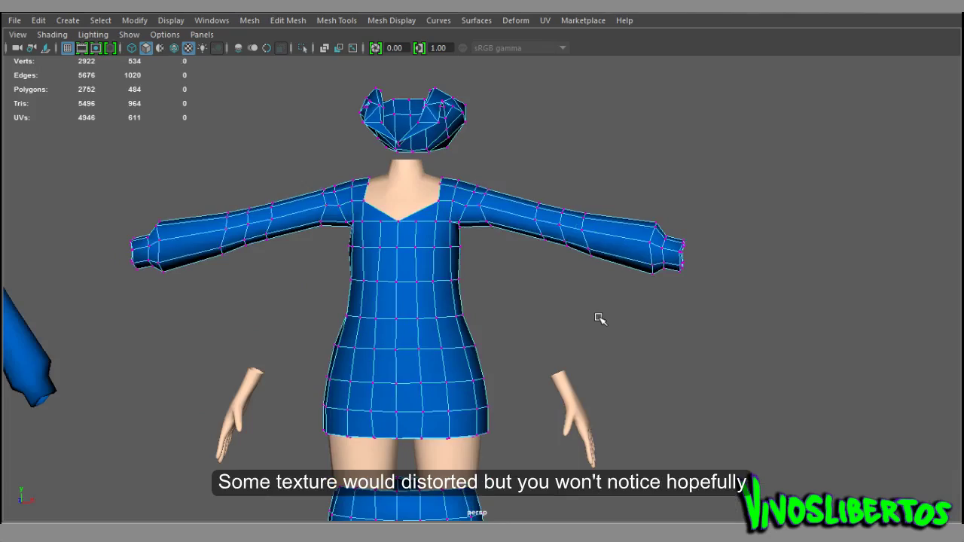
{"action": "key", "text": "F8"}
Select the outfit pieces on the character from a higher front view.
{"action": "mouse_move", "coordinate": [599, 318]}
{"action": "left_mouse_down", "text": "alt"}
{"action": "mouse_move", "coordinate": [523, 344]}
{"action": "mouse_move", "coordinate": [564, 239]}
{"action": "mouse_move", "coordinate": [704, 269]}
{"action": "mouse_move", "coordinate": [459, 189]}
{"action": "mouse_move", "coordinate": [394, 218]}
{"action": "mouse_move", "coordinate": [490, 161]}
{"action": "mouse_move", "coordinate": [489, 187]}
{"action": "mouse_move", "coordinate": [447, 172]}
{"action": "left_mouse_up", "text": "alt"}
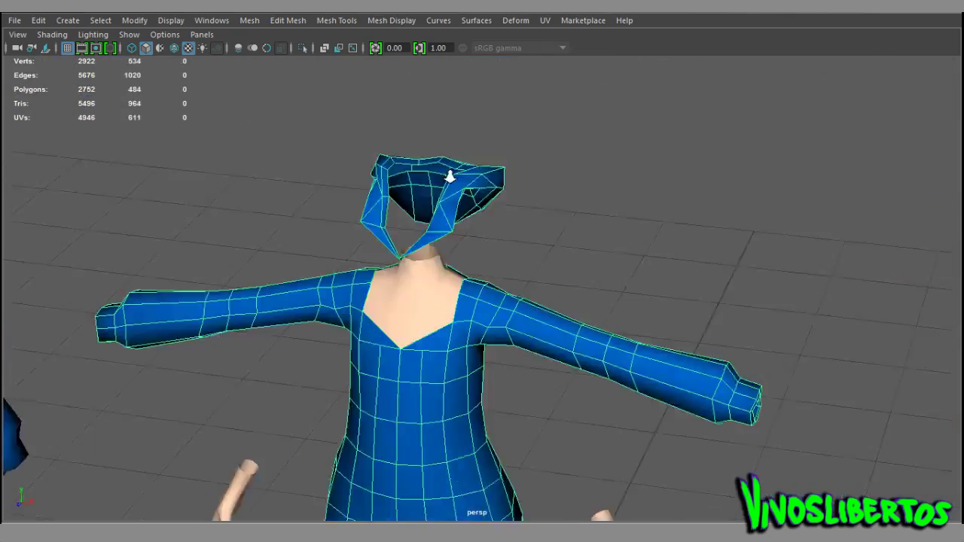
{"action": "scroll", "coordinate": [592, 201], "scroll_direction": "down", "scroll_amount": 5}
{"action": "left_click", "coordinate": [595, 236]}
{"action": "left_click", "coordinate": [467, 189]}
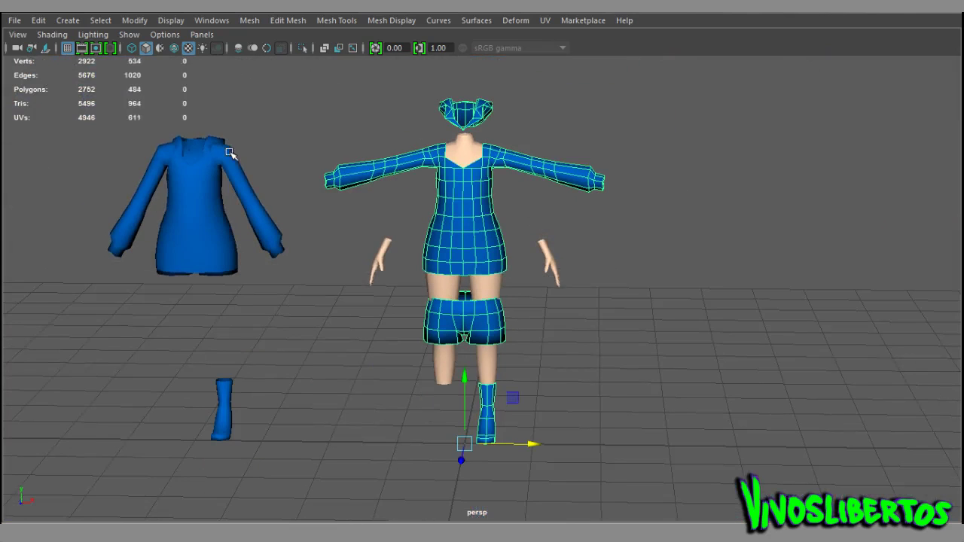
{"action": "left_click", "coordinate": [14, 21]}
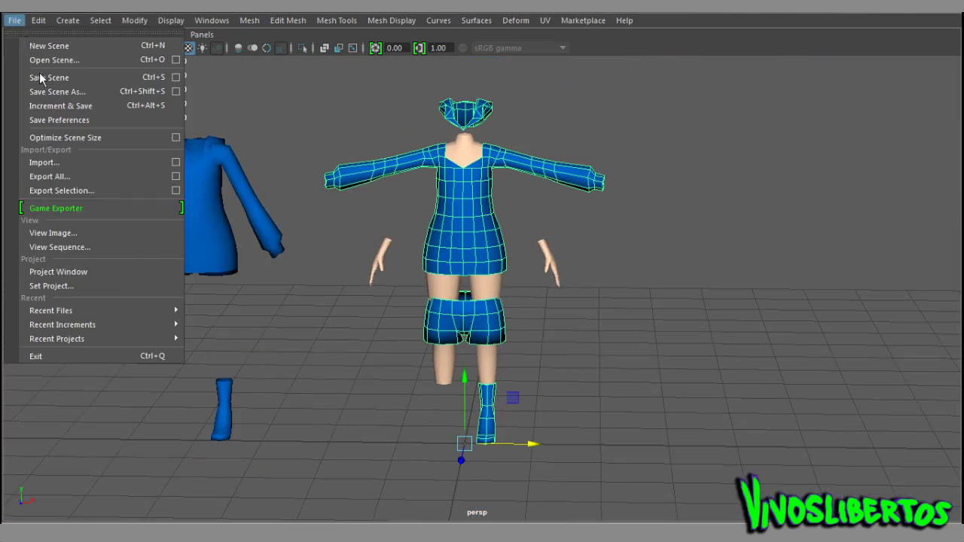
Export the selection as OBJexport named 'outfit' into the data folder, then deselect it.
{"action": "left_click", "coordinate": [104, 191]}
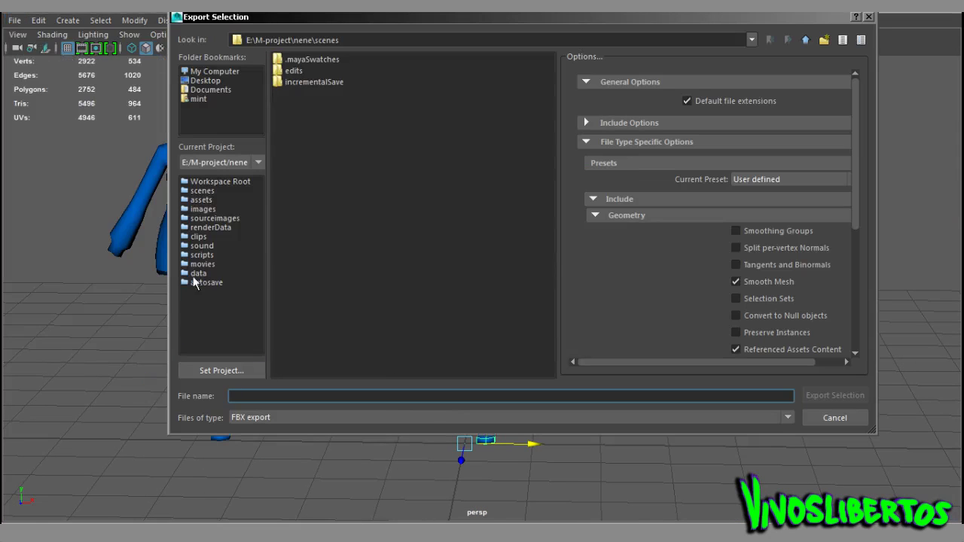
{"action": "left_click", "coordinate": [198, 273]}
{"action": "left_click", "coordinate": [746, 418]}
{"action": "left_click", "coordinate": [372, 439]}
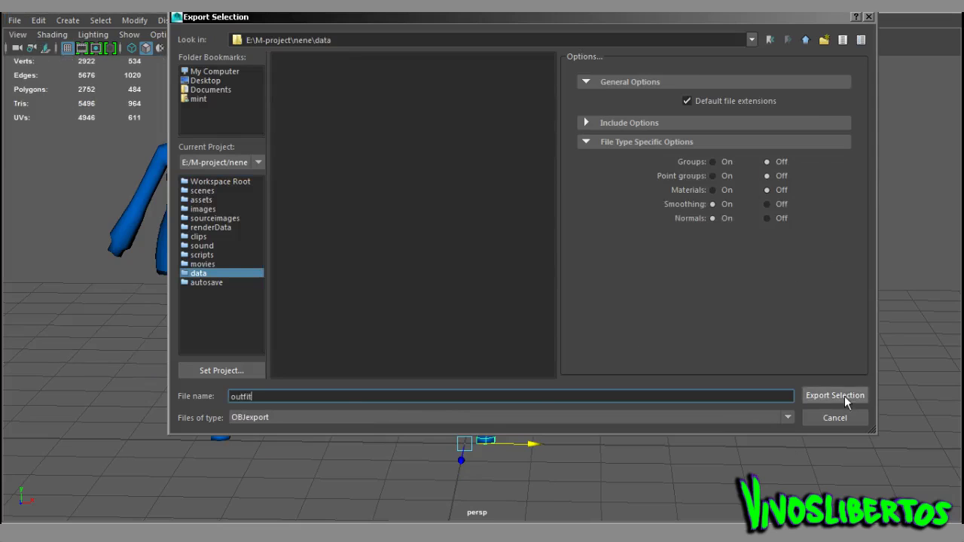
{"action": "left_click", "coordinate": [844, 396]}
{"action": "mouse_move", "coordinate": [693, 327]}
{"action": "left_mouse_down", "text": "alt"}
{"action": "mouse_move", "coordinate": [555, 308]}
{"action": "mouse_move", "coordinate": [632, 312]}
{"action": "left_mouse_up", "text": "alt"}
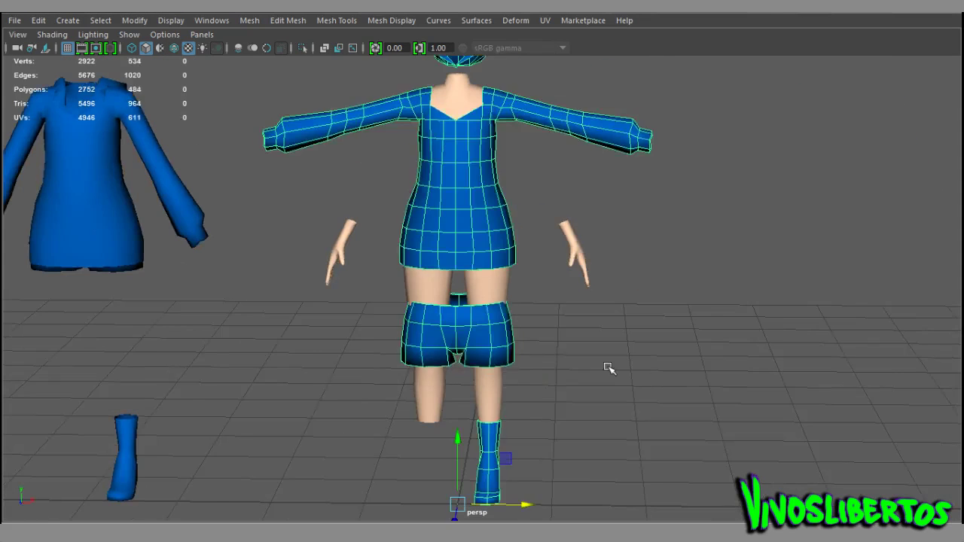
{"action": "left_click", "coordinate": [609, 367]}
{"action": "scroll", "coordinate": [685, 334], "scroll_direction": "down", "scroll_amount": 3}
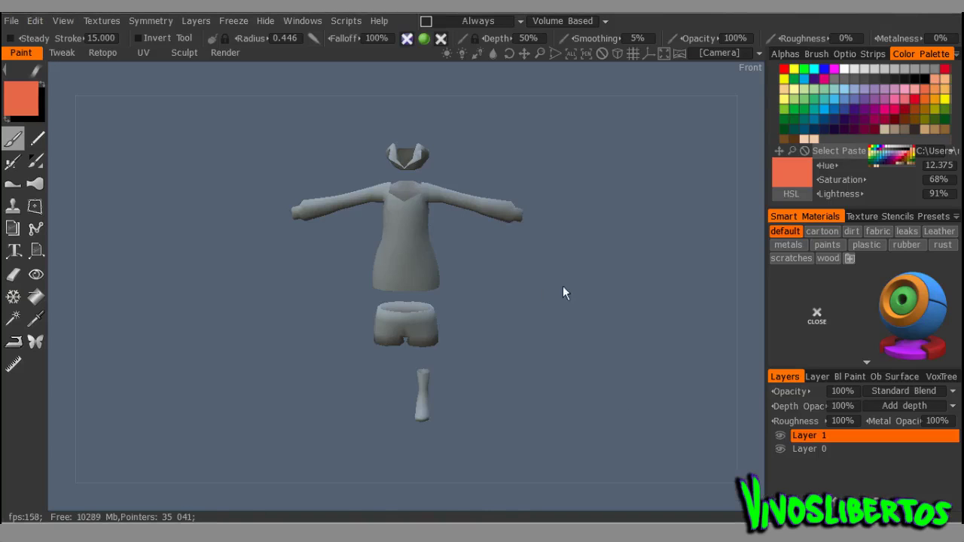
Enable Symmetry with X-Axis mirroring in 3D Coat's Symmetry settings.
{"action": "scroll", "coordinate": [563, 285], "scroll_direction": "up", "scroll_amount": 5}
{"action": "scroll", "coordinate": [519, 271], "scroll_direction": "down", "scroll_amount": 5}
{"action": "scroll", "coordinate": [577, 273], "scroll_direction": "up", "scroll_amount": 2}
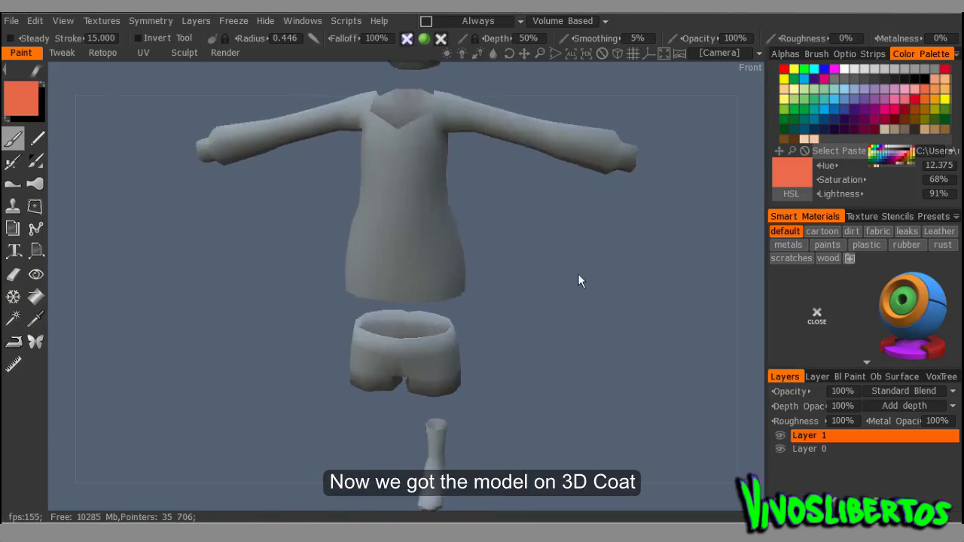
{"action": "scroll", "coordinate": [577, 280], "scroll_direction": "down", "scroll_amount": 2}
{"action": "scroll", "coordinate": [503, 213], "scroll_direction": "up", "scroll_amount": 2}
{"action": "scroll", "coordinate": [502, 213], "scroll_direction": "up", "scroll_amount": 3}
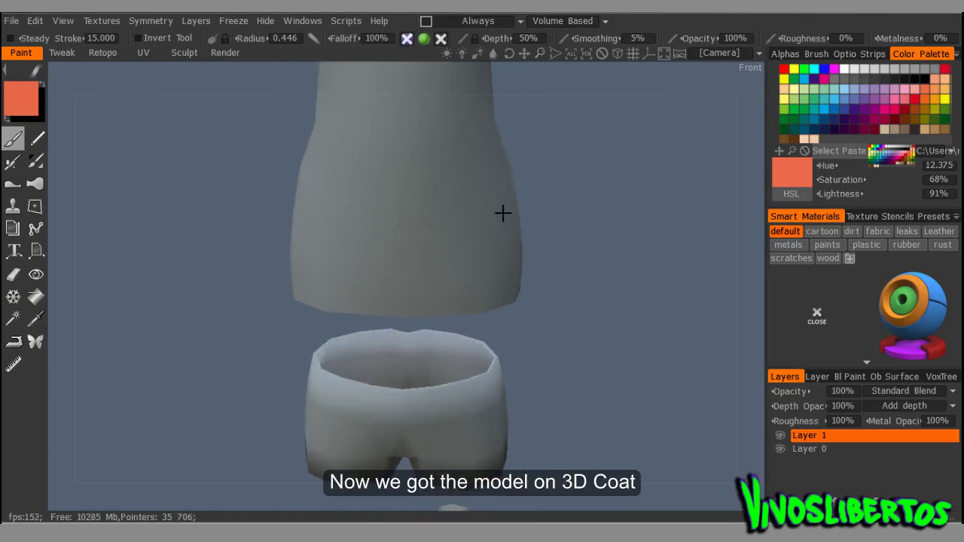
{"action": "scroll", "coordinate": [502, 214], "scroll_direction": "down", "scroll_amount": 4}
{"action": "scroll", "coordinate": [447, 158], "scroll_direction": "up", "scroll_amount": 3}
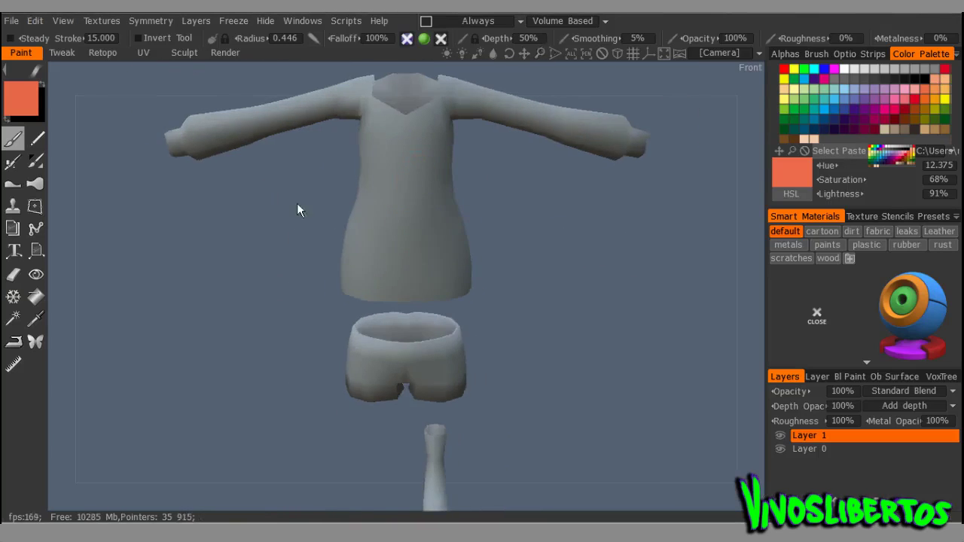
{"action": "left_click_drag", "start_coordinate": [297, 203], "coordinate": [380, 182]}
{"action": "left_click", "coordinate": [101, 20]}
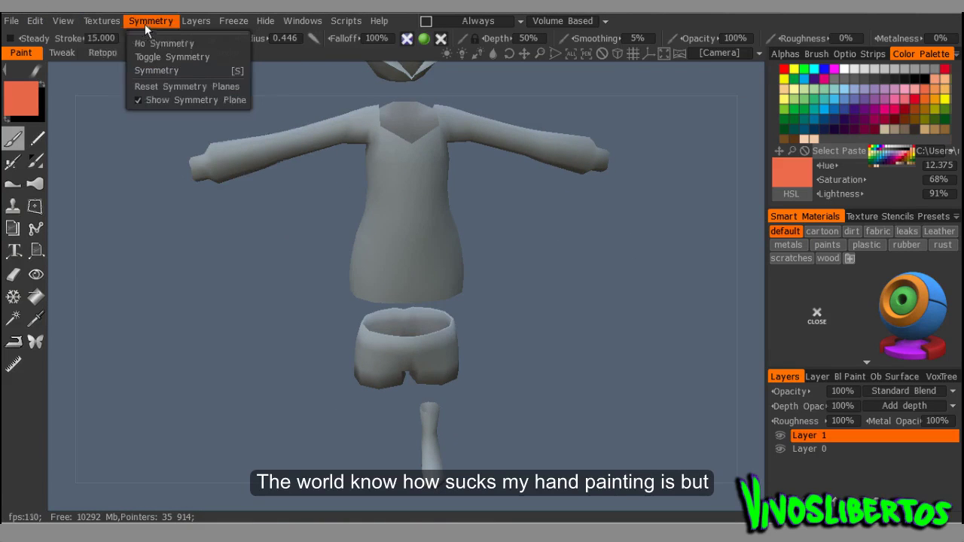
{"action": "left_click", "coordinate": [147, 63]}
{"action": "left_click", "coordinate": [18, 135]}
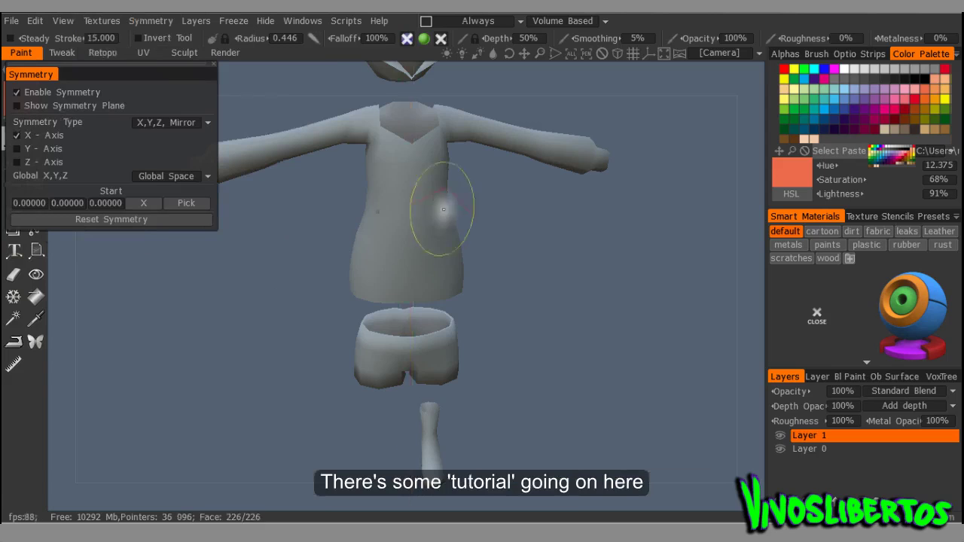
Test a mirrored orange stroke across both sleeves, then undo it.
{"action": "scroll", "coordinate": [444, 209], "scroll_direction": "up", "scroll_amount": 5}
{"action": "scroll", "coordinate": [455, 313], "scroll_direction": "down", "scroll_amount": 7}
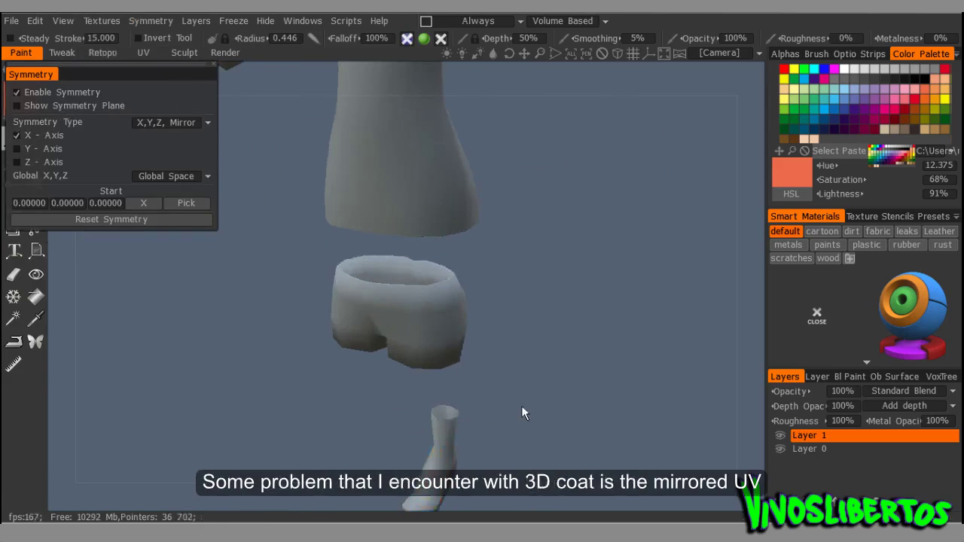
{"action": "left_click_drag", "start_coordinate": [521, 405], "coordinate": [525, 436]}
{"action": "left_click_drag", "start_coordinate": [451, 249], "coordinate": [517, 172]}
{"action": "mouse_move", "coordinate": [618, 196]}
{"action": "left_mouse_down"}
{"action": "mouse_move", "coordinate": [413, 162]}
{"action": "mouse_move", "coordinate": [627, 168]}
{"action": "mouse_move", "coordinate": [556, 219]}
{"action": "left_mouse_up"}
{"action": "key", "text": "ctrl+z"}
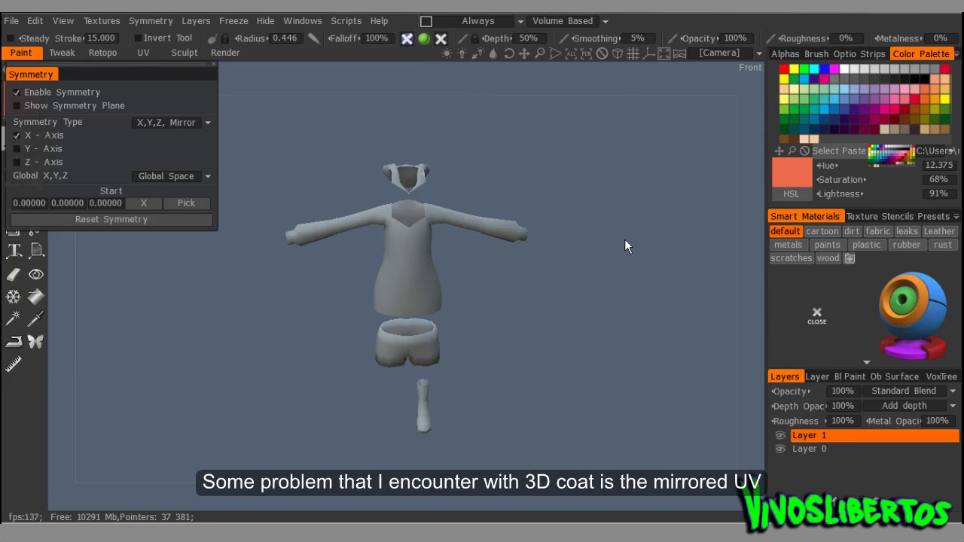
Dismiss the save prompt, close the Symmetry panel and enable depth painting for the brush.
{"action": "key", "text": "ctrl+s"}
{"action": "type", "text": "paint"}
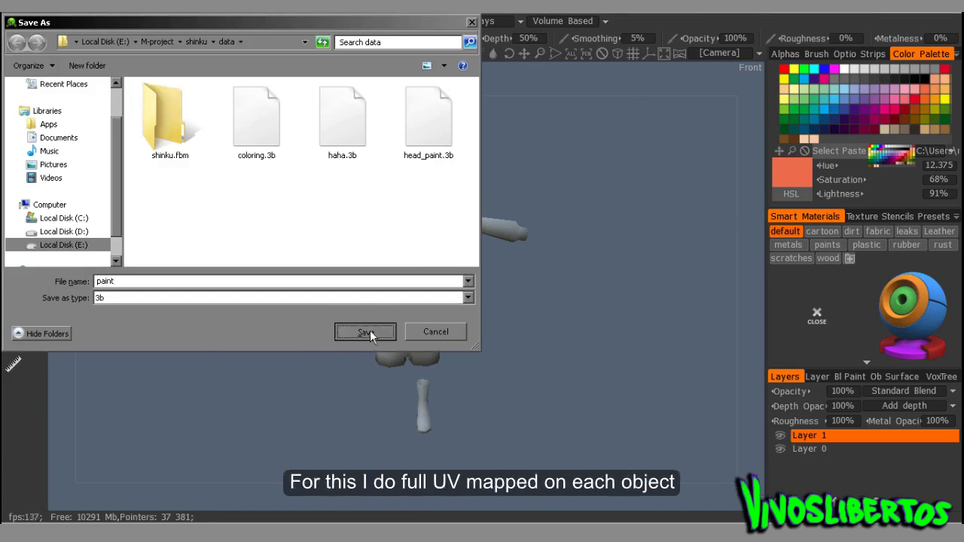
{"action": "left_click", "coordinate": [366, 333]}
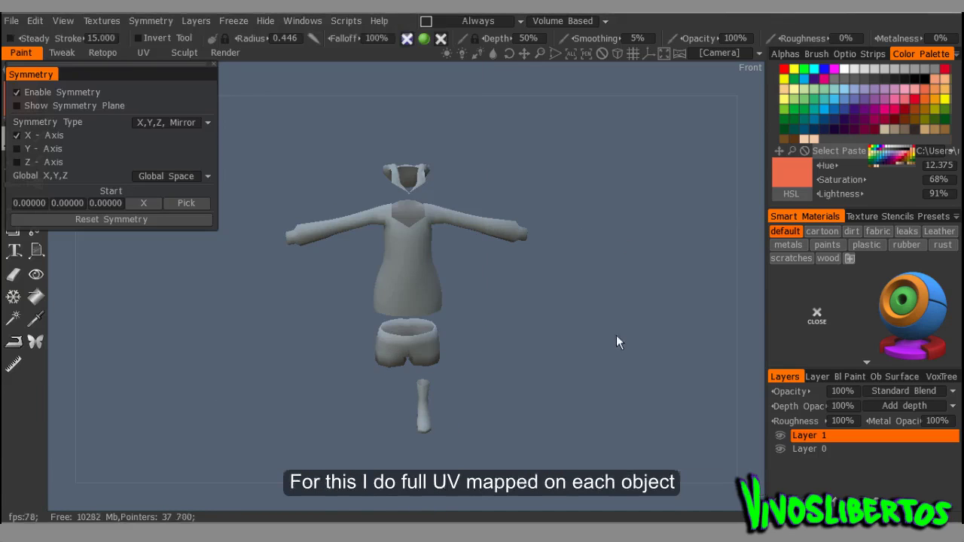
{"action": "left_click", "coordinate": [217, 69]}
{"action": "scroll", "coordinate": [162, 150], "scroll_direction": "up", "scroll_amount": 2}
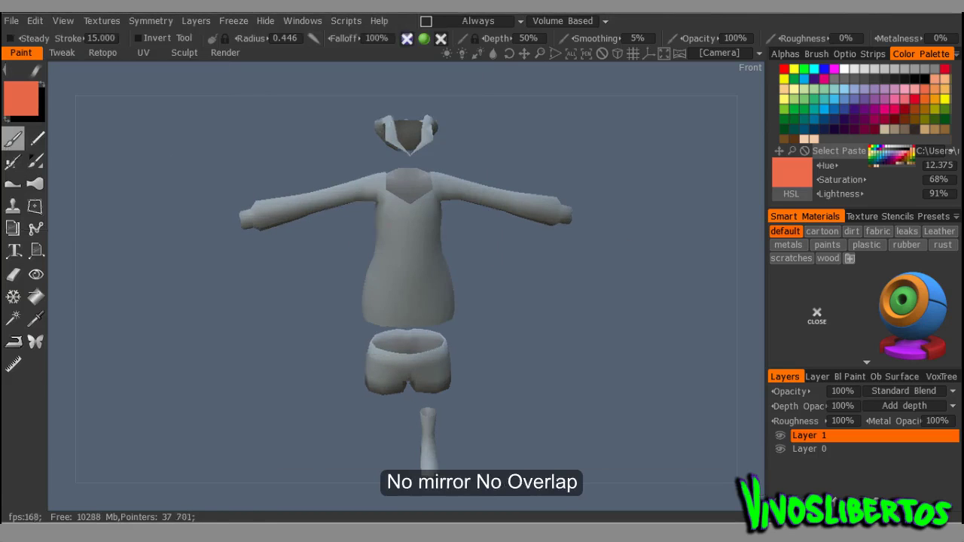
{"action": "left_click", "coordinate": [406, 38]}
Test a depth stroke on the chest, undo it, and turn symmetry off.
{"action": "mouse_move", "coordinate": [318, 241]}
{"action": "left_mouse_down"}
{"action": "mouse_move", "coordinate": [378, 280]}
{"action": "mouse_move", "coordinate": [412, 230]}
{"action": "mouse_move", "coordinate": [301, 280]}
{"action": "left_mouse_up"}
{"action": "scroll", "coordinate": [379, 279], "scroll_direction": "up", "scroll_amount": 2}
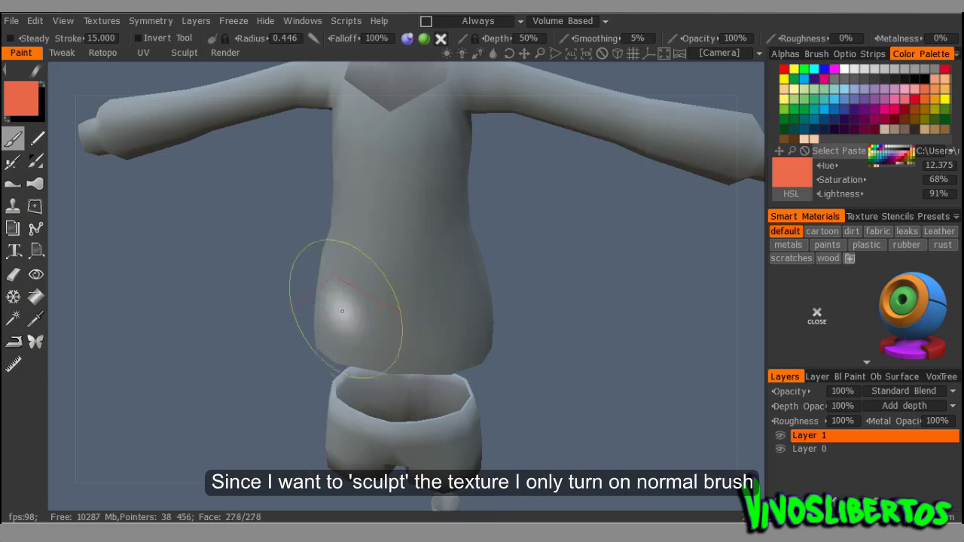
{"action": "scroll", "coordinate": [355, 327], "scroll_direction": "up", "scroll_amount": 2}
{"action": "key", "text": "ctrl+z"}
{"action": "left_click", "coordinate": [68, 21]}
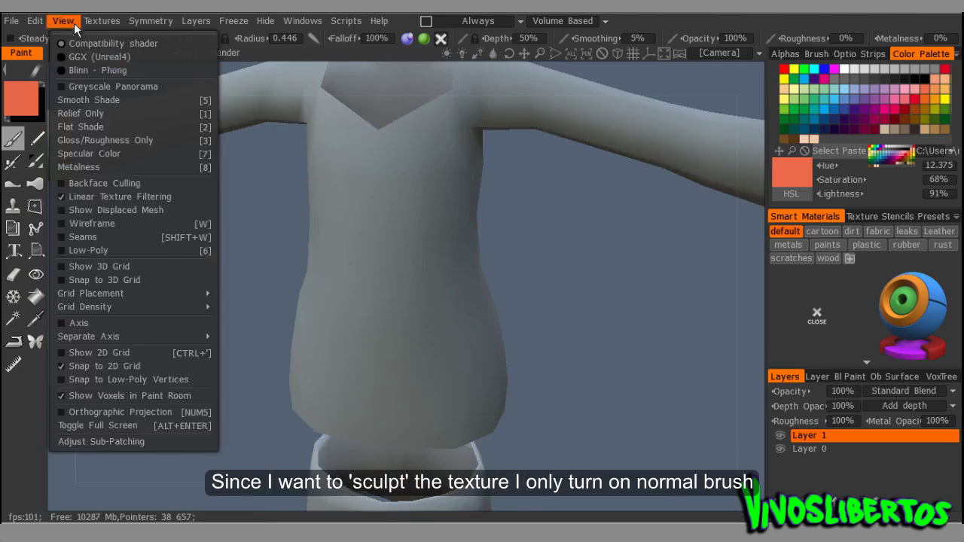
{"action": "left_click", "coordinate": [151, 43]}
Paint and undo a large chest stroke, then edit the brush depth value.
{"action": "mouse_move", "coordinate": [377, 204]}
{"action": "left_mouse_down"}
{"action": "mouse_move", "coordinate": [276, 279]}
{"action": "mouse_move", "coordinate": [329, 312]}
{"action": "mouse_move", "coordinate": [424, 315]}
{"action": "mouse_move", "coordinate": [301, 414]}
{"action": "left_mouse_up"}
{"action": "scroll", "coordinate": [301, 414], "scroll_direction": "down", "scroll_amount": 2}
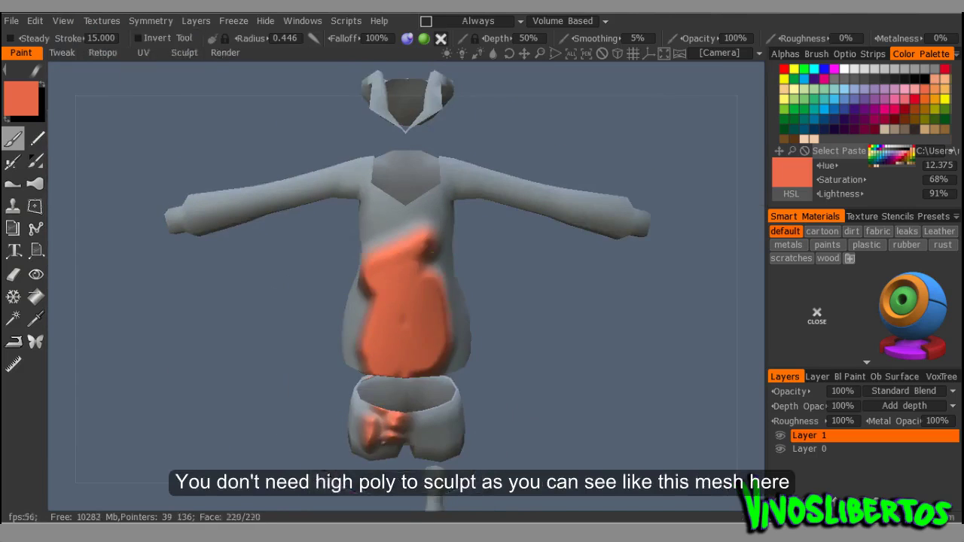
{"action": "scroll", "coordinate": [419, 308], "scroll_direction": "up", "scroll_amount": 2}
{"action": "key", "text": "ctrl+z"}
{"action": "scroll", "coordinate": [420, 308], "scroll_direction": "down", "scroll_amount": 2}
{"action": "scroll", "coordinate": [444, 310], "scroll_direction": "up", "scroll_amount": 2}
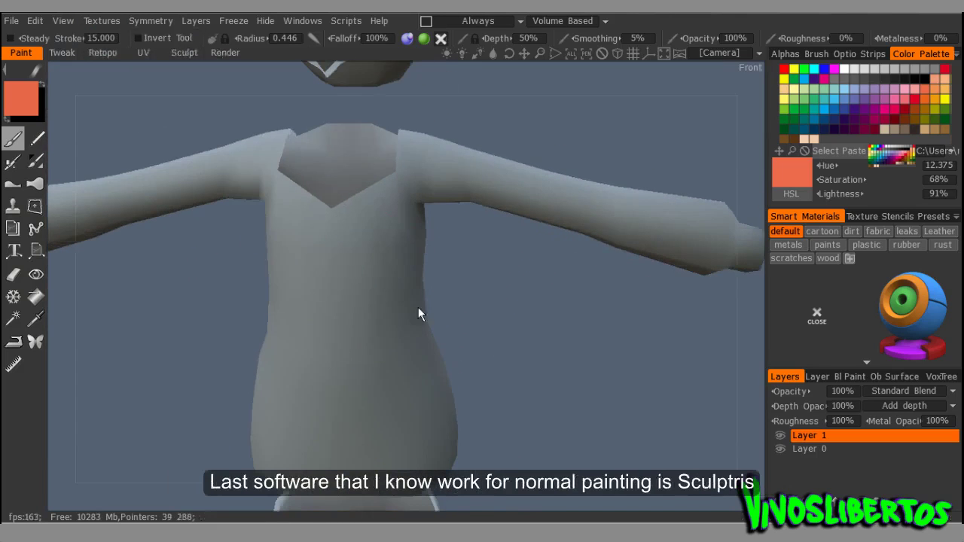
{"action": "left_click", "coordinate": [535, 39]}
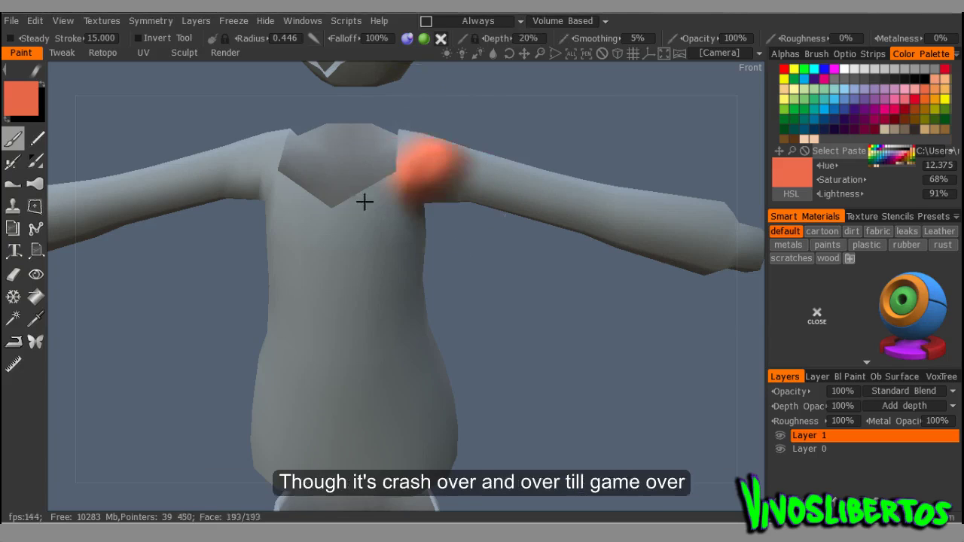
Re-enable mirrored symmetry painting and shrink the brush radius to 0.094.
{"action": "middle_click_drag", "start_coordinate": [366, 200], "coordinate": [370, 194]}
{"action": "middle_click_drag", "start_coordinate": [410, 137], "coordinate": [346, 172]}
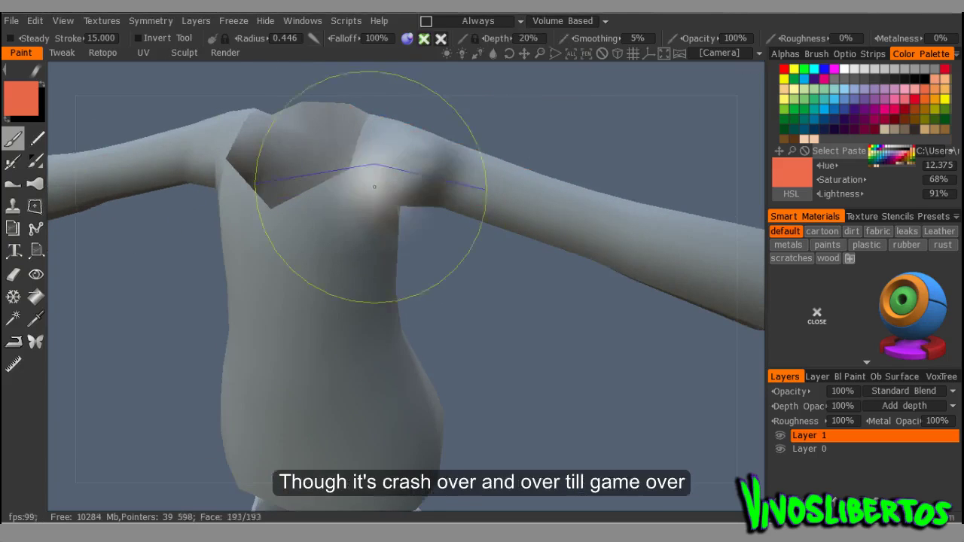
{"action": "left_click", "coordinate": [149, 21]}
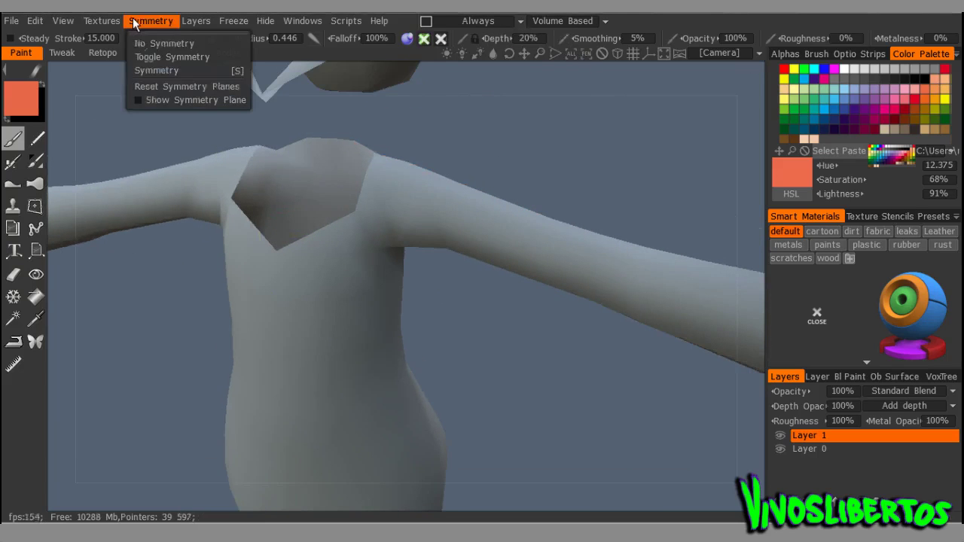
{"action": "left_click", "coordinate": [156, 72]}
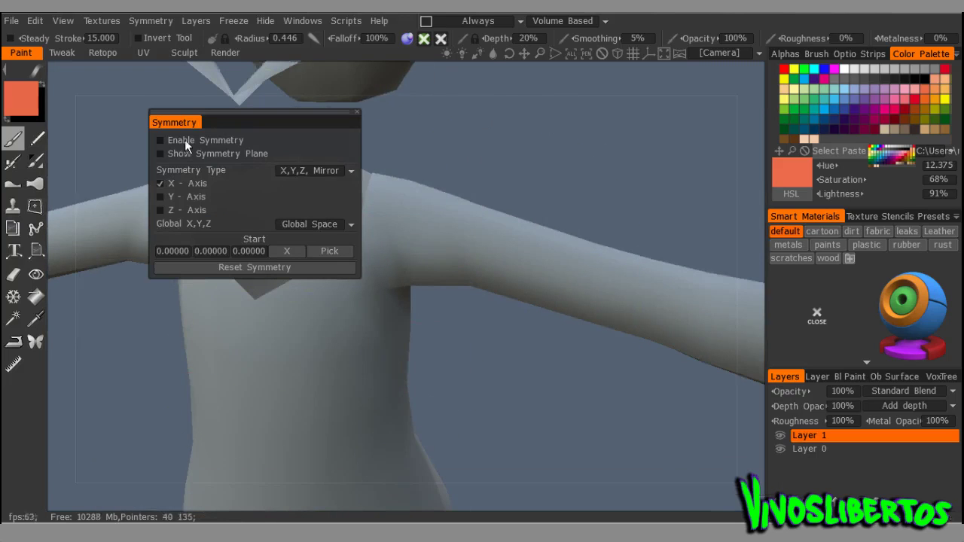
{"action": "left_click", "coordinate": [185, 141]}
{"action": "key", "text": "bracketleft"}
{"action": "key", "text": "bracketleft"}
{"action": "key", "text": "bracketleft"}
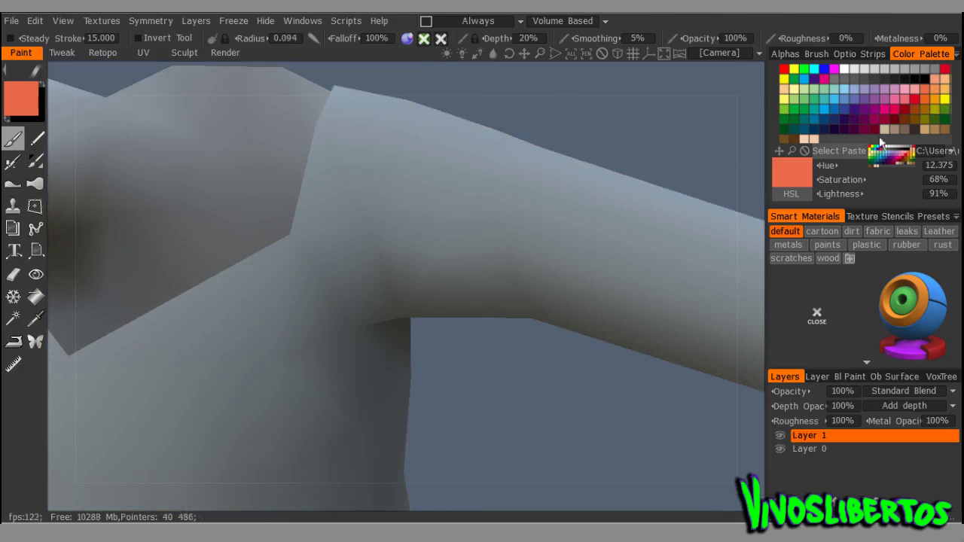
Browse the brush alphas and turn on sharp shaping for all alphas in Brush Options.
{"action": "left_click", "coordinate": [812, 57]}
{"action": "left_click", "coordinate": [785, 54]}
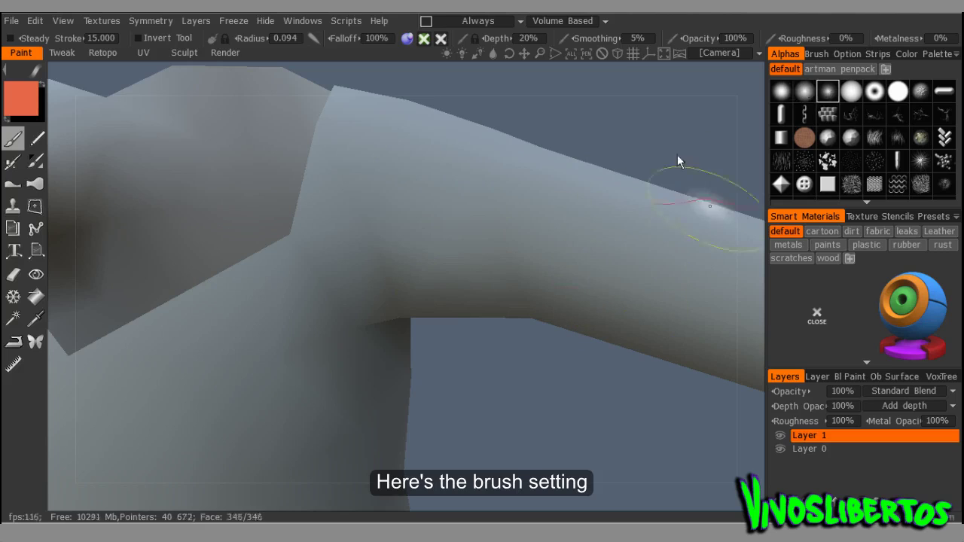
{"action": "left_click", "coordinate": [821, 54]}
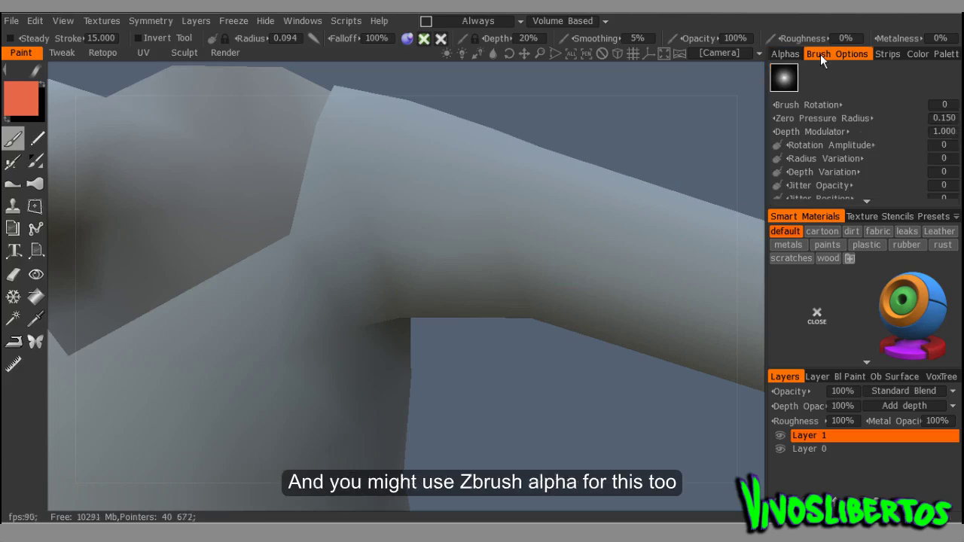
{"action": "scroll", "coordinate": [866, 197], "scroll_direction": "down", "scroll_amount": 5}
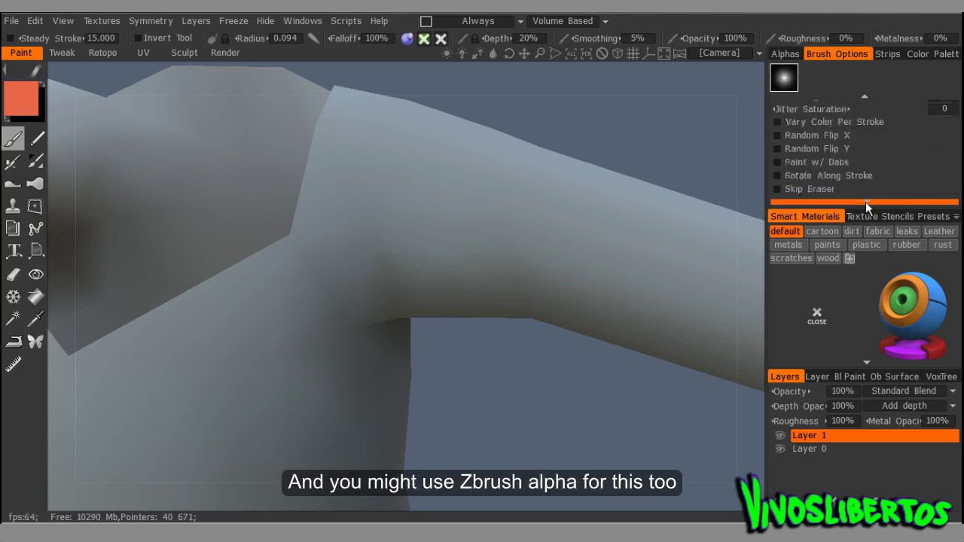
{"action": "scroll", "coordinate": [866, 198], "scroll_direction": "down", "scroll_amount": 3}
{"action": "left_click", "coordinate": [777, 153]}
Test and undo crease strokes on the arm, then switch to Sharp Shape (Old Style).
{"action": "left_click_drag", "start_coordinate": [512, 161], "coordinate": [328, 253]}
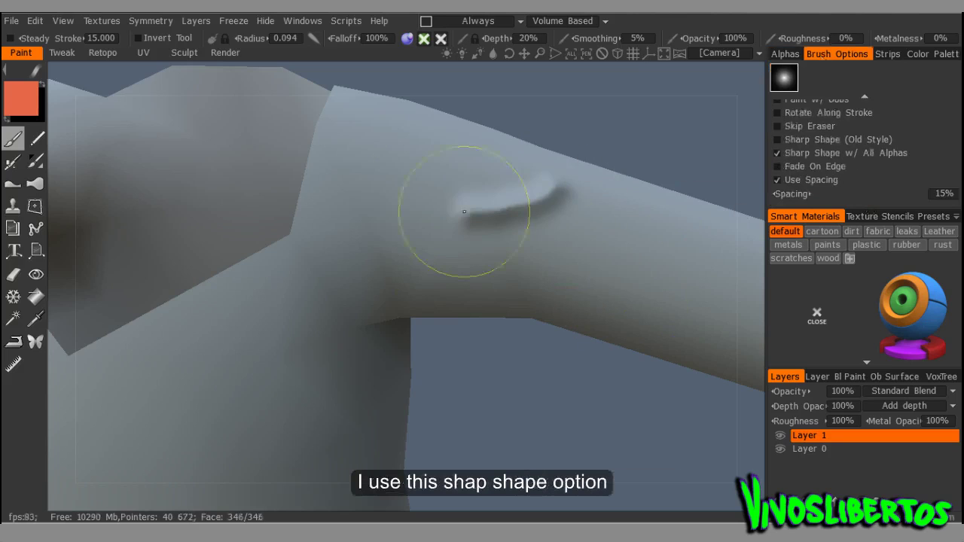
{"action": "key", "text": "ctrl+z"}
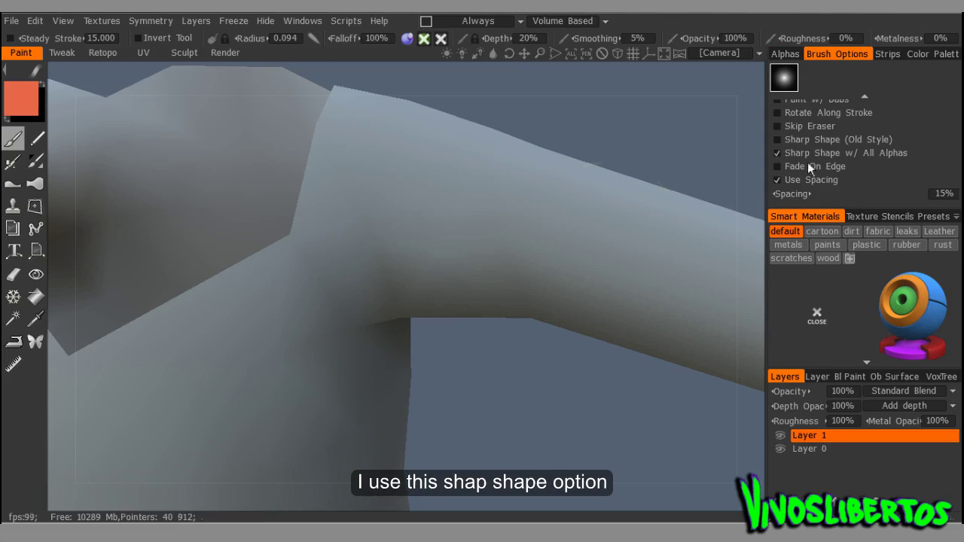
{"action": "mouse_move", "coordinate": [555, 177]}
{"action": "left_mouse_down"}
{"action": "mouse_move", "coordinate": [445, 248]}
{"action": "mouse_move", "coordinate": [322, 276]}
{"action": "left_mouse_up"}
{"action": "key", "text": "ctrl+z"}
{"action": "left_click", "coordinate": [777, 152]}
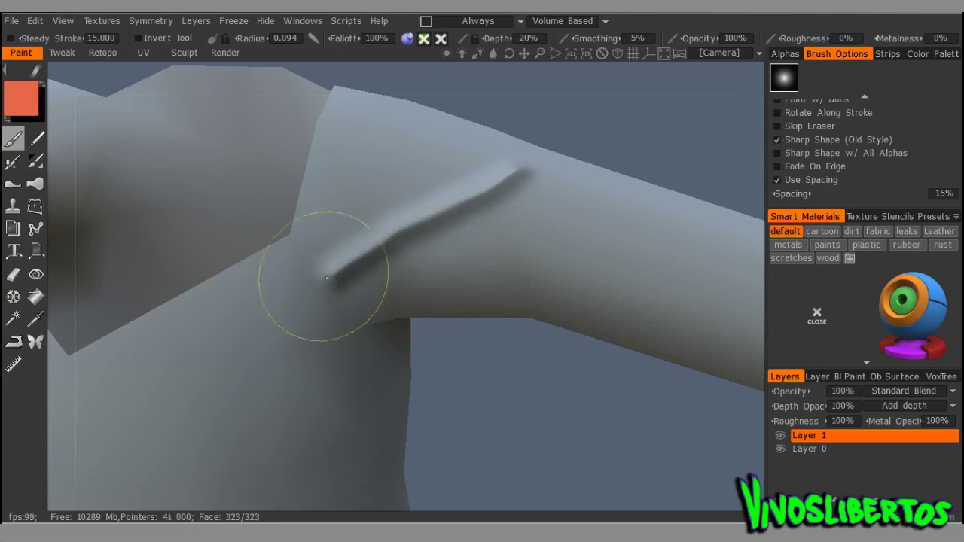
Try darker and fainter arm creases at lower depth, keeping a longer, sharper crease.
{"action": "key", "text": "ctrl+z"}
{"action": "left_click_drag", "start_coordinate": [474, 226], "coordinate": [347, 324]}
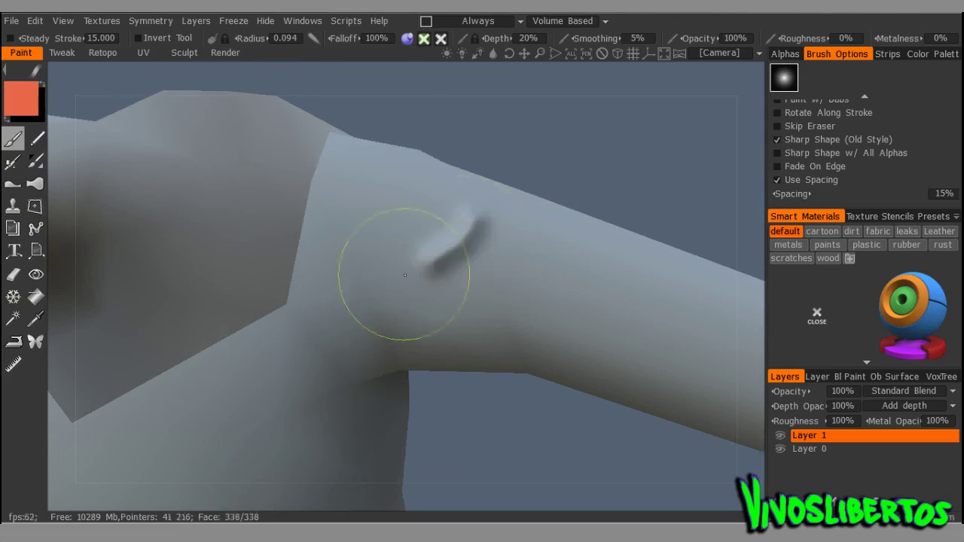
{"action": "key", "text": "ctrl+z"}
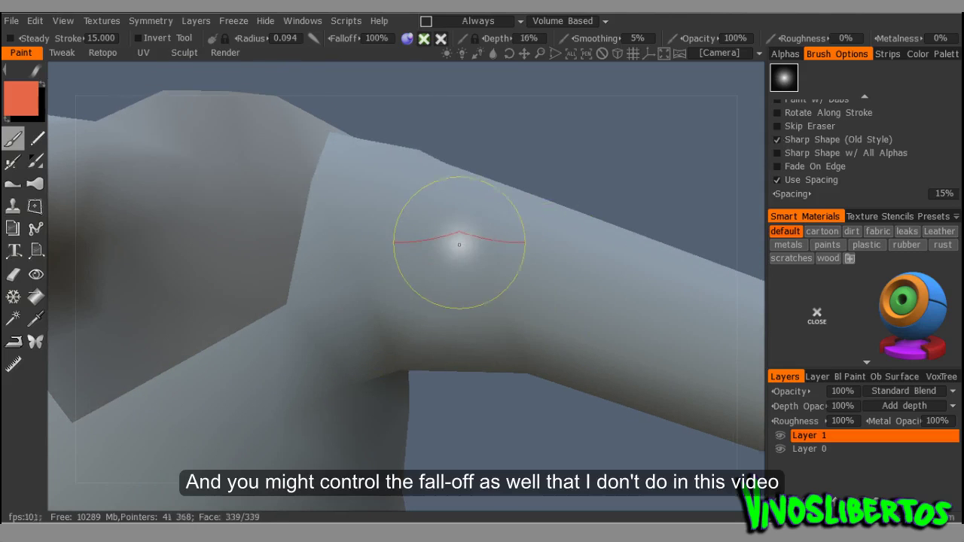
{"action": "left_click_drag", "start_coordinate": [455, 241], "coordinate": [358, 299]}
{"action": "key", "text": "ctrl+z"}
{"action": "left_click_drag", "start_coordinate": [467, 215], "coordinate": [362, 299]}
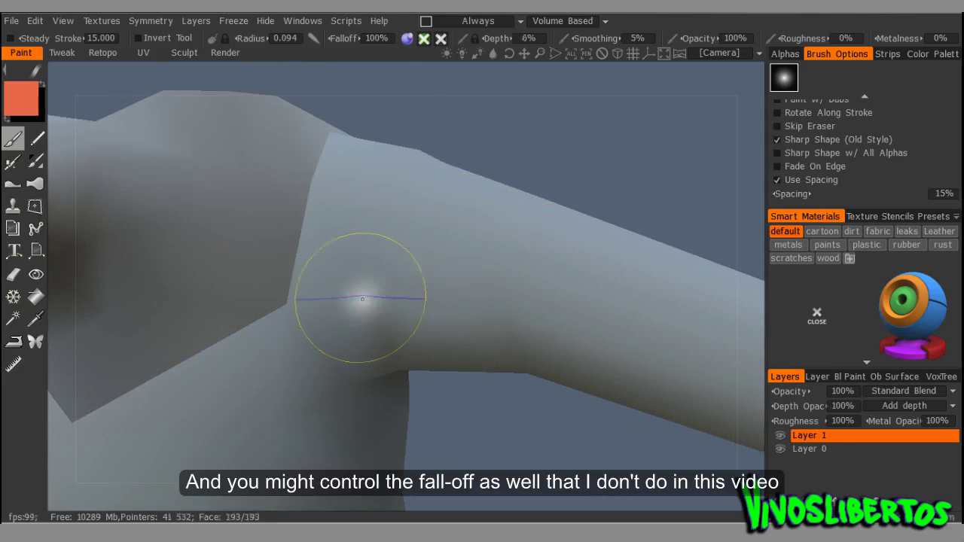
Zoom in on the right shoulder, test a dab, and enable Steady Stroke at 40.
{"action": "mouse_move", "coordinate": [487, 218]}
{"action": "right_mouse_down"}
{"action": "mouse_move", "coordinate": [344, 322]}
{"action": "mouse_move", "coordinate": [449, 293]}
{"action": "right_mouse_up"}
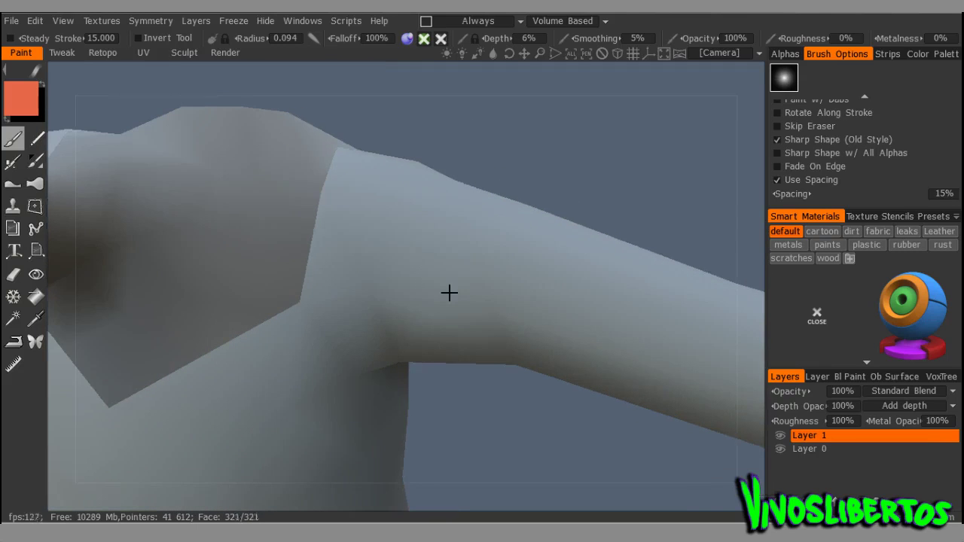
{"action": "scroll", "coordinate": [454, 269], "scroll_direction": "down", "scroll_amount": 2}
{"action": "scroll", "coordinate": [454, 269], "scroll_direction": "down", "scroll_amount": 5}
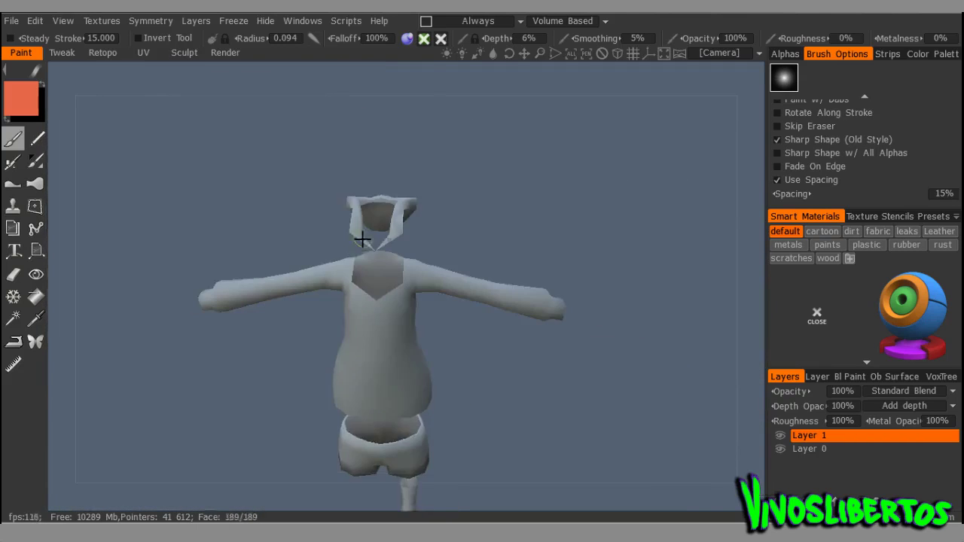
{"action": "scroll", "coordinate": [479, 245], "scroll_direction": "up", "scroll_amount": 5}
{"action": "mouse_move", "coordinate": [458, 269]}
{"action": "right_mouse_down"}
{"action": "mouse_move", "coordinate": [381, 303]}
{"action": "mouse_move", "coordinate": [105, 90]}
{"action": "right_mouse_up"}
{"action": "left_click", "coordinate": [502, 219]}
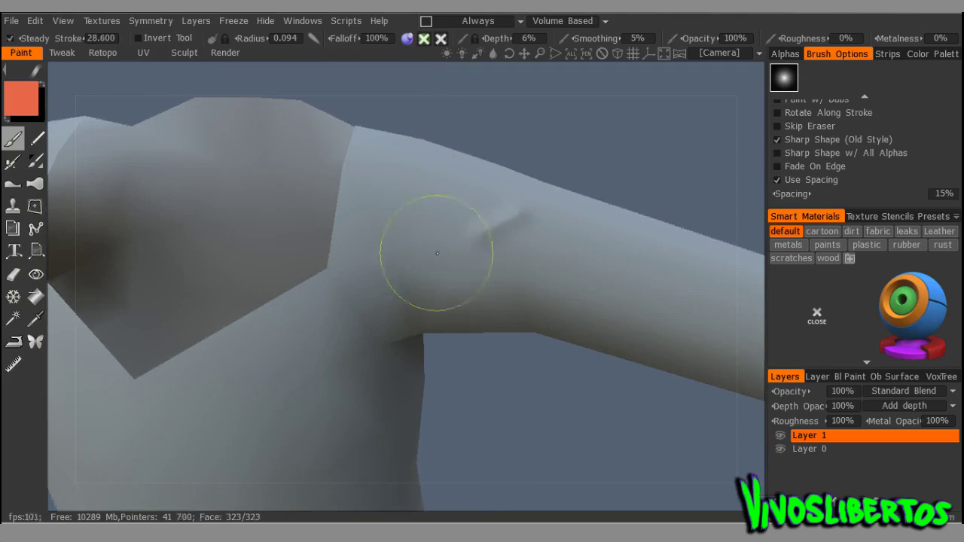
{"action": "key", "text": "ctrl+z"}
{"action": "left_click", "coordinate": [62, 20]}
{"action": "left_click", "coordinate": [66, 38]}
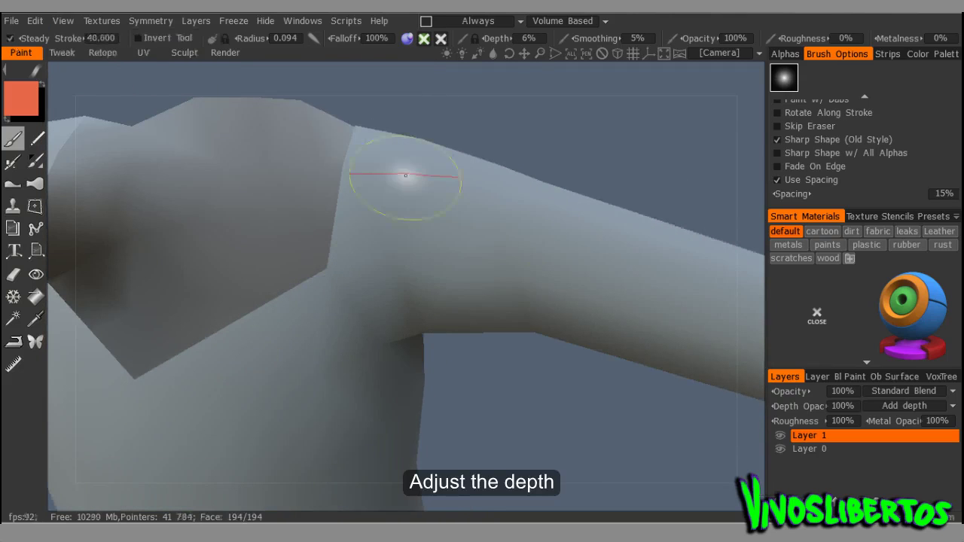
{"action": "scroll", "coordinate": [305, 366], "scroll_direction": "down", "scroll_amount": 5}
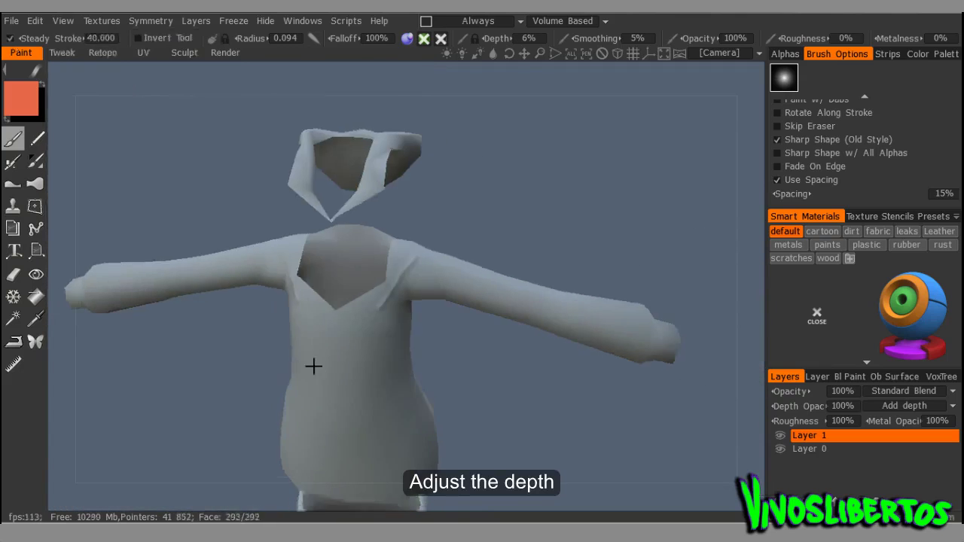
Switch to Sharp Shape w/ All Alphas and set Steady Stroke to 20.
{"action": "left_click", "coordinate": [777, 153]}
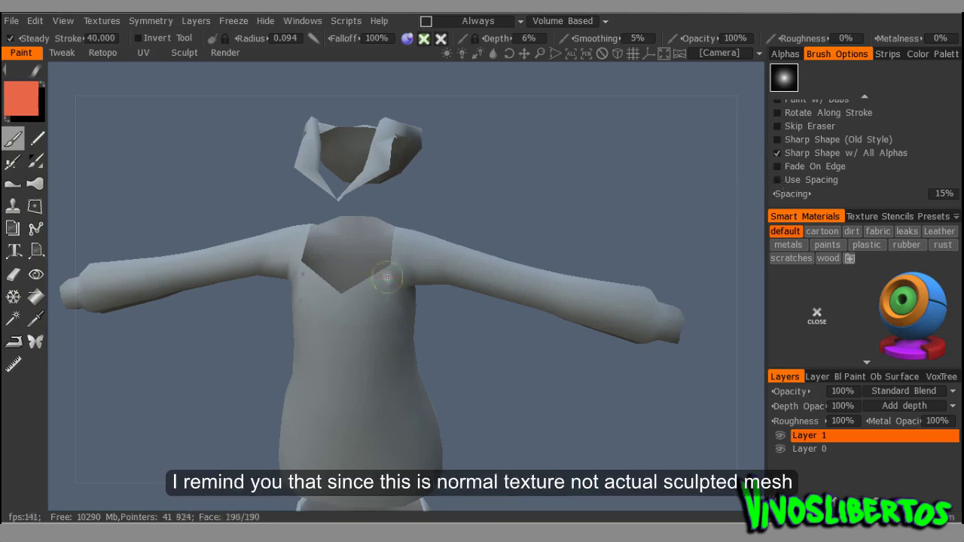
{"action": "scroll", "coordinate": [531, 271], "scroll_direction": "up", "scroll_amount": 2}
{"action": "scroll", "coordinate": [383, 282], "scroll_direction": "up", "scroll_amount": 3}
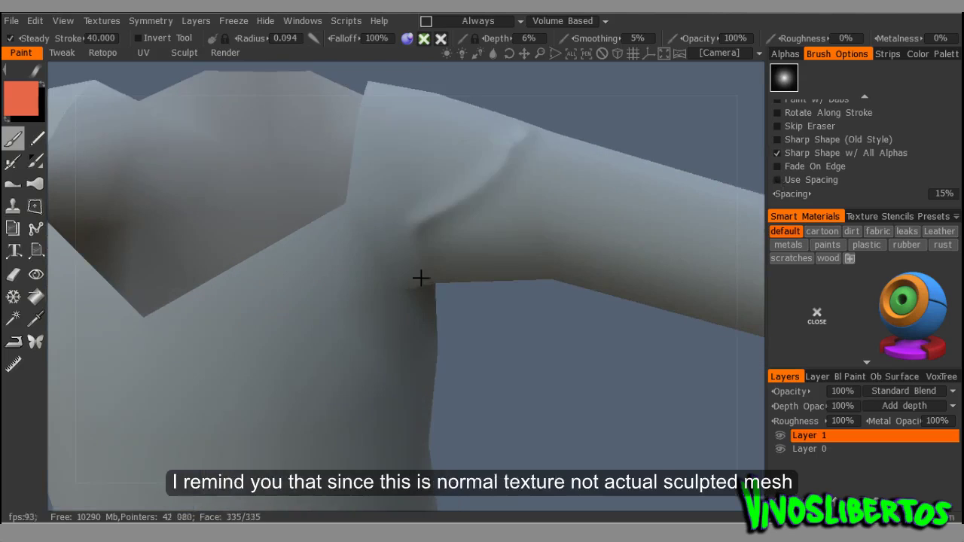
{"action": "scroll", "coordinate": [481, 134], "scroll_direction": "up", "scroll_amount": 1}
{"action": "type", "text": "20"}
{"action": "key", "text": "Return"}
Paint a depth wrinkle groove across the upper arm.
{"action": "scroll", "coordinate": [402, 241], "scroll_direction": "down", "scroll_amount": 2}
{"action": "scroll", "coordinate": [442, 254], "scroll_direction": "up", "scroll_amount": 2}
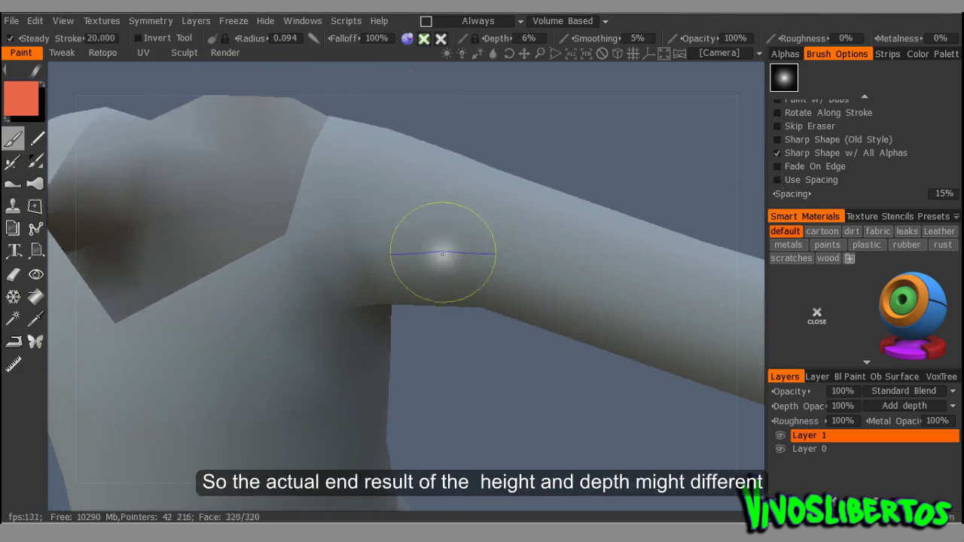
{"action": "scroll", "coordinate": [442, 254], "scroll_direction": "down", "scroll_amount": 3}
{"action": "scroll", "coordinate": [572, 384], "scroll_direction": "down", "scroll_amount": 2}
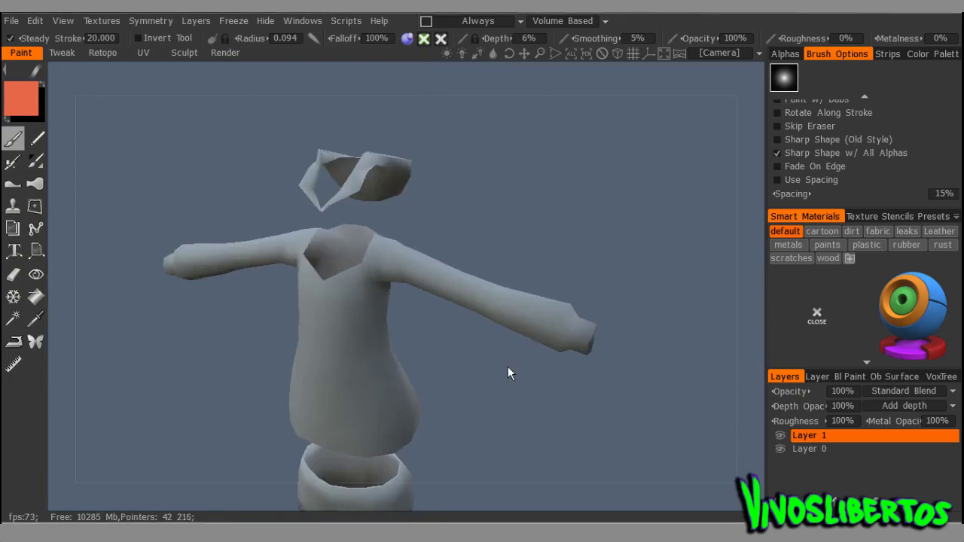
{"action": "scroll", "coordinate": [508, 373], "scroll_direction": "up", "scroll_amount": 2}
{"action": "scroll", "coordinate": [478, 335], "scroll_direction": "up", "scroll_amount": 2}
{"action": "scroll", "coordinate": [497, 344], "scroll_direction": "up", "scroll_amount": 2}
{"action": "mouse_move", "coordinate": [641, 251]}
{"action": "left_mouse_down"}
{"action": "mouse_move", "coordinate": [608, 319]}
{"action": "mouse_move", "coordinate": [624, 366]}
{"action": "mouse_move", "coordinate": [623, 302]}
{"action": "left_mouse_up"}
Orbit around the torso and arm to inspect the new groove.
{"action": "mouse_move", "coordinate": [594, 407]}
{"action": "right_mouse_down"}
{"action": "mouse_move", "coordinate": [470, 231]}
{"action": "mouse_move", "coordinate": [580, 319]}
{"action": "mouse_move", "coordinate": [531, 261]}
{"action": "right_mouse_up"}
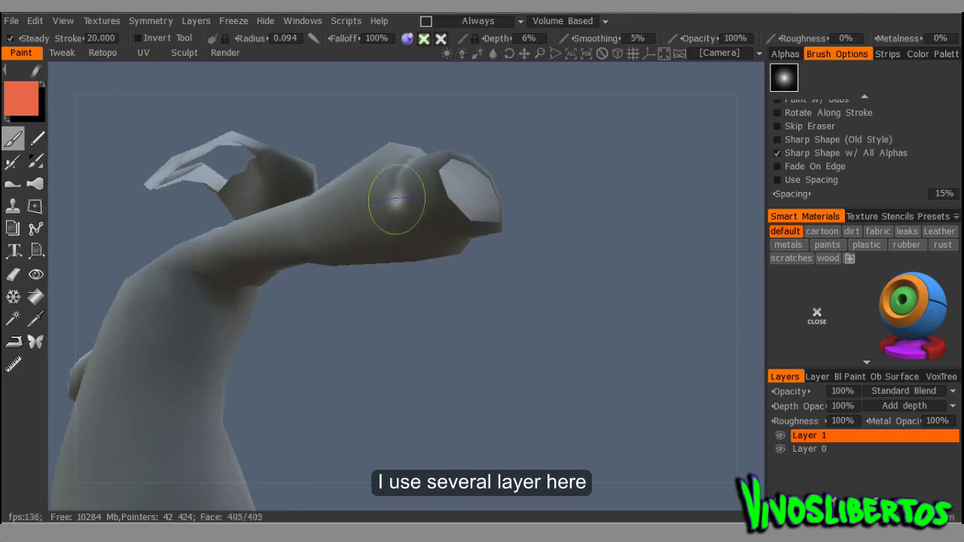
{"action": "mouse_move", "coordinate": [439, 245]}
{"action": "right_mouse_down"}
{"action": "mouse_move", "coordinate": [239, 249]}
{"action": "mouse_move", "coordinate": [463, 279]}
{"action": "mouse_move", "coordinate": [359, 288]}
{"action": "right_mouse_up"}
{"action": "mouse_move", "coordinate": [294, 289]}
{"action": "right_mouse_down"}
{"action": "mouse_move", "coordinate": [281, 266]}
{"action": "mouse_move", "coordinate": [283, 233]}
{"action": "mouse_move", "coordinate": [255, 193]}
{"action": "mouse_move", "coordinate": [269, 168]}
{"action": "mouse_move", "coordinate": [383, 207]}
{"action": "mouse_move", "coordinate": [141, 217]}
{"action": "right_mouse_up"}
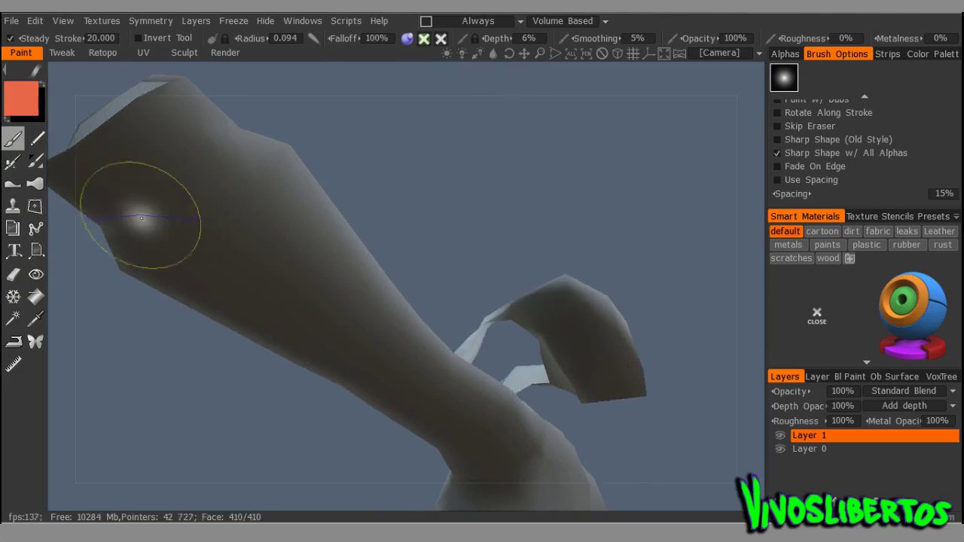
{"action": "mouse_move", "coordinate": [241, 119]}
{"action": "right_mouse_down"}
{"action": "mouse_move", "coordinate": [230, 226]}
{"action": "mouse_move", "coordinate": [216, 189]}
{"action": "mouse_move", "coordinate": [252, 292]}
{"action": "mouse_move", "coordinate": [477, 308]}
{"action": "mouse_move", "coordinate": [595, 228]}
{"action": "mouse_move", "coordinate": [505, 226]}
{"action": "right_mouse_up"}
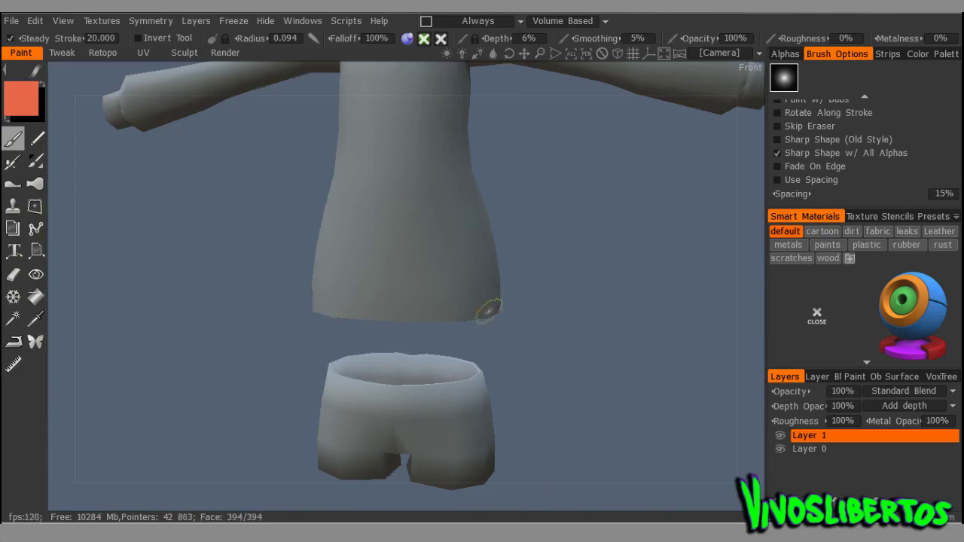
{"action": "mouse_move", "coordinate": [373, 304]}
{"action": "right_mouse_down"}
{"action": "mouse_move", "coordinate": [290, 338]}
{"action": "mouse_move", "coordinate": [405, 320]}
{"action": "right_mouse_up"}
Turn the model to view its back and show the wireframe as a painting guide.
{"action": "right_click_drag", "start_coordinate": [510, 322], "coordinate": [349, 334]}
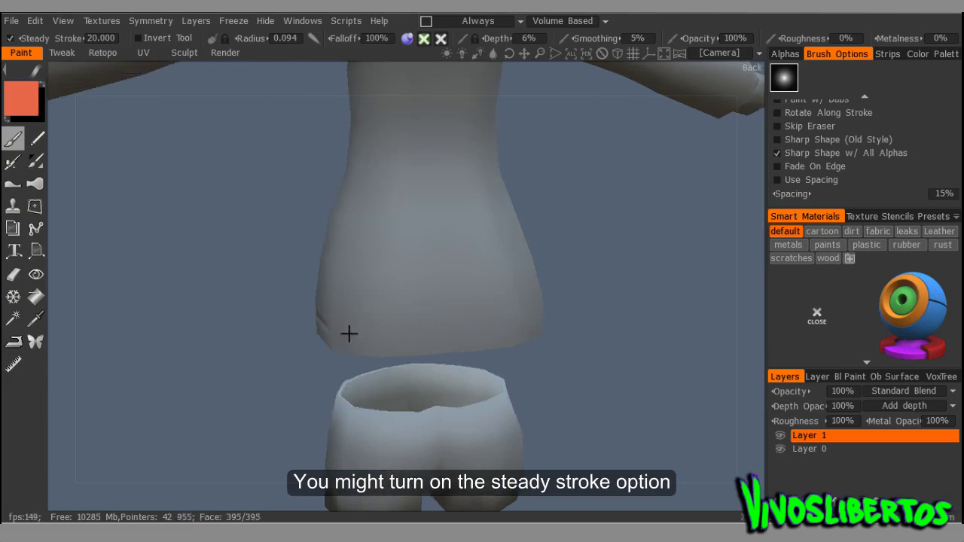
{"action": "scroll", "coordinate": [688, 324], "scroll_direction": "down", "scroll_amount": 5}
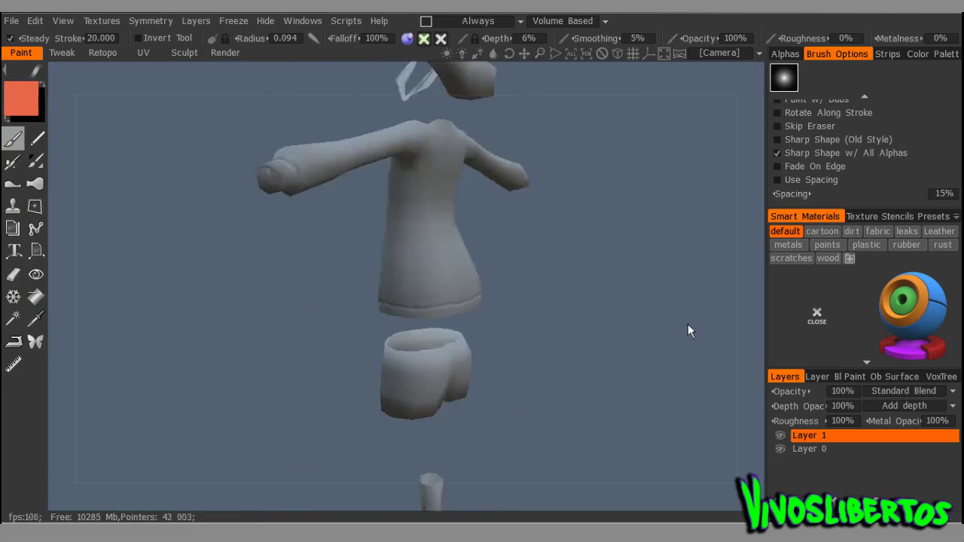
{"action": "right_click_drag", "start_coordinate": [687, 324], "coordinate": [650, 315]}
{"action": "scroll", "coordinate": [586, 342], "scroll_direction": "up", "scroll_amount": 3}
{"action": "scroll", "coordinate": [584, 291], "scroll_direction": "up", "scroll_amount": 3}
{"action": "scroll", "coordinate": [583, 294], "scroll_direction": "down", "scroll_amount": 3}
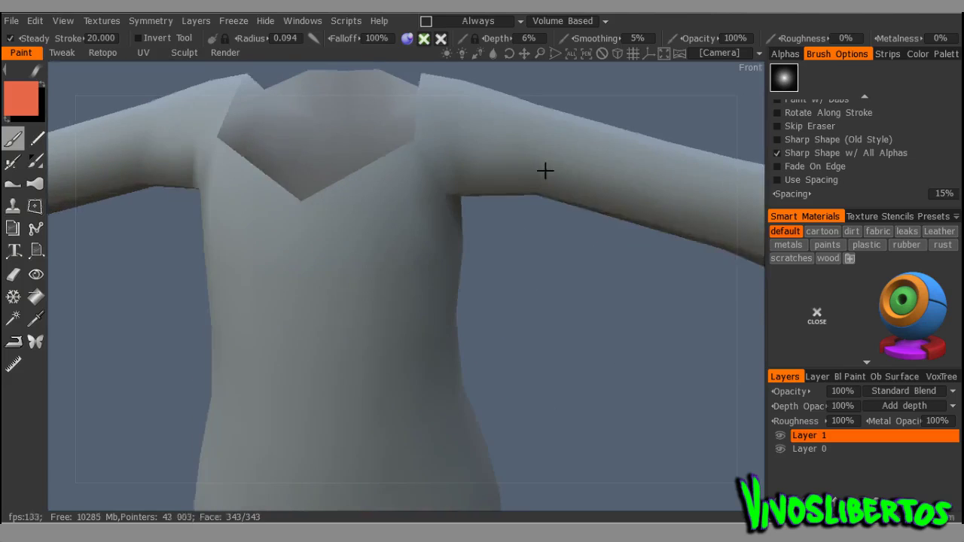
{"action": "key", "text": "w"}
{"action": "scroll", "coordinate": [500, 252], "scroll_direction": "up", "scroll_amount": 3}
Orbit to a side view of the outstretched arm and paint a seam groove around the upper sleeve.
{"action": "right_click_drag", "start_coordinate": [512, 205], "coordinate": [510, 221]}
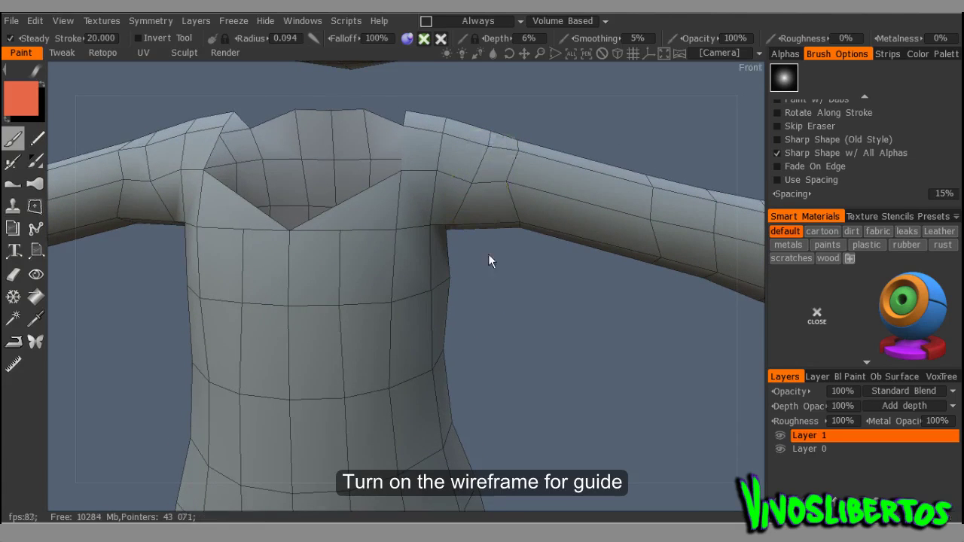
{"action": "scroll", "coordinate": [489, 260], "scroll_direction": "down", "scroll_amount": 3}
{"action": "scroll", "coordinate": [442, 247], "scroll_direction": "up", "scroll_amount": 4}
{"action": "mouse_move", "coordinate": [532, 241]}
{"action": "right_mouse_down"}
{"action": "mouse_move", "coordinate": [538, 152]}
{"action": "mouse_move", "coordinate": [507, 180]}
{"action": "right_mouse_up"}
{"action": "right_click_drag", "start_coordinate": [460, 284], "coordinate": [431, 167]}
{"action": "right_click_drag", "start_coordinate": [448, 238], "coordinate": [237, 293]}
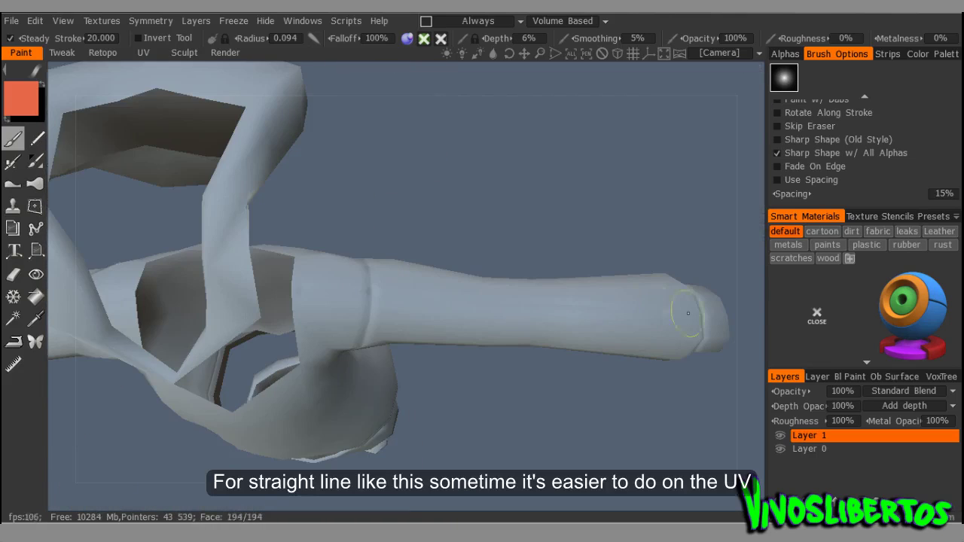
{"action": "mouse_move", "coordinate": [693, 352]}
{"action": "right_mouse_down"}
{"action": "mouse_move", "coordinate": [538, 297]}
{"action": "mouse_move", "coordinate": [585, 348]}
{"action": "mouse_move", "coordinate": [415, 252]}
{"action": "right_mouse_up"}
{"action": "mouse_move", "coordinate": [381, 133]}
{"action": "right_mouse_down"}
{"action": "mouse_move", "coordinate": [391, 133]}
{"action": "mouse_move", "coordinate": [252, 191]}
{"action": "right_mouse_up"}
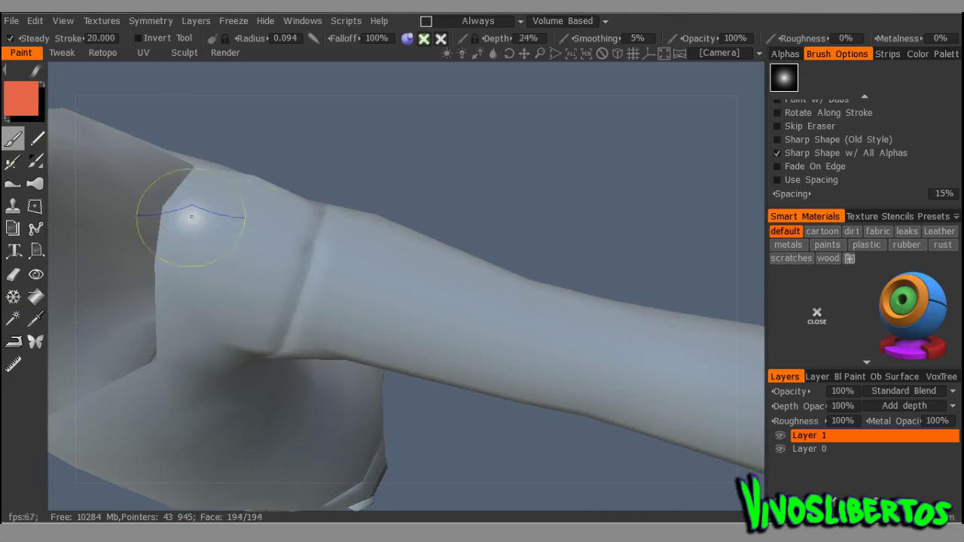
{"action": "left_click_drag", "start_coordinate": [258, 238], "coordinate": [323, 250]}
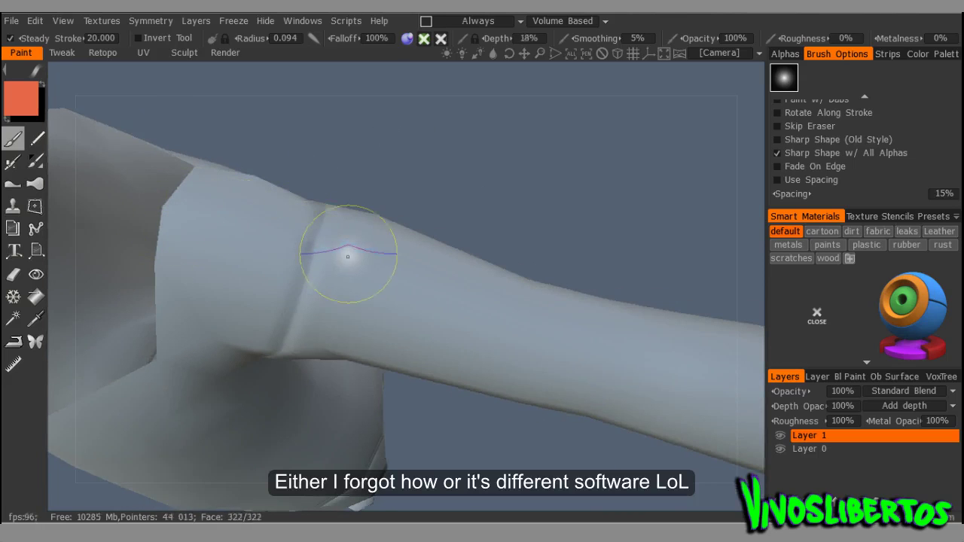
{"action": "mouse_move", "coordinate": [343, 257]}
{"action": "right_mouse_down"}
{"action": "mouse_move", "coordinate": [454, 306]}
{"action": "mouse_move", "coordinate": [286, 286]}
{"action": "right_mouse_up"}
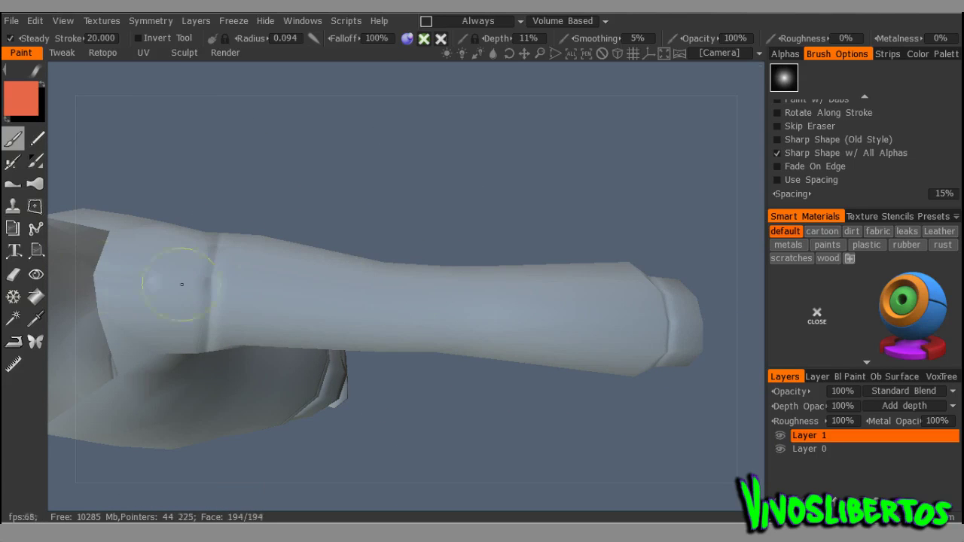
{"action": "mouse_move", "coordinate": [693, 320]}
{"action": "left_mouse_down", "text": "alt"}
{"action": "mouse_move", "coordinate": [637, 323]}
{"action": "mouse_move", "coordinate": [570, 233]}
{"action": "mouse_move", "coordinate": [525, 216]}
{"action": "mouse_move", "coordinate": [649, 181]}
{"action": "mouse_move", "coordinate": [661, 187]}
{"action": "left_mouse_up", "text": "alt"}
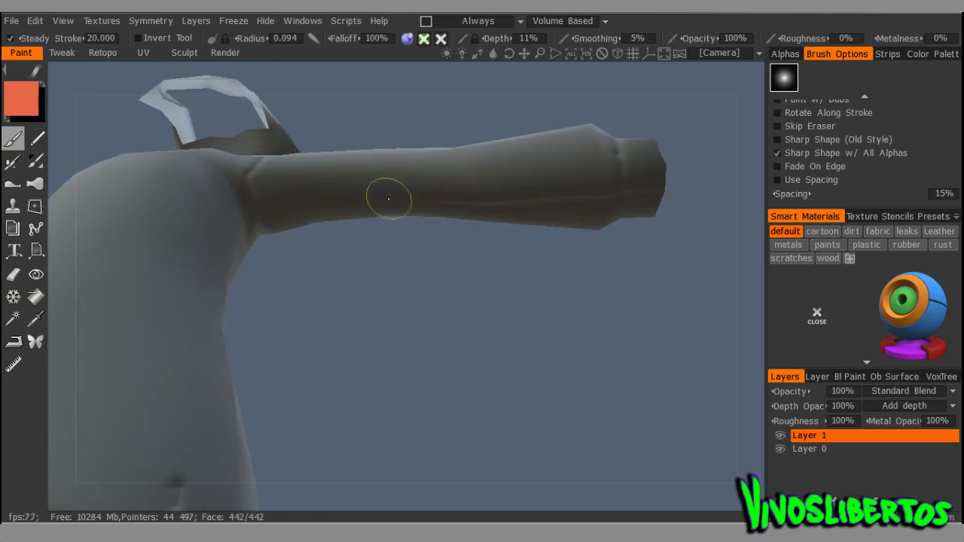
{"action": "mouse_move", "coordinate": [247, 213]}
{"action": "left_mouse_down", "text": "alt"}
{"action": "mouse_move", "coordinate": [295, 233]}
{"action": "mouse_move", "coordinate": [311, 193]}
{"action": "mouse_move", "coordinate": [384, 248]}
{"action": "left_mouse_up", "text": "alt"}
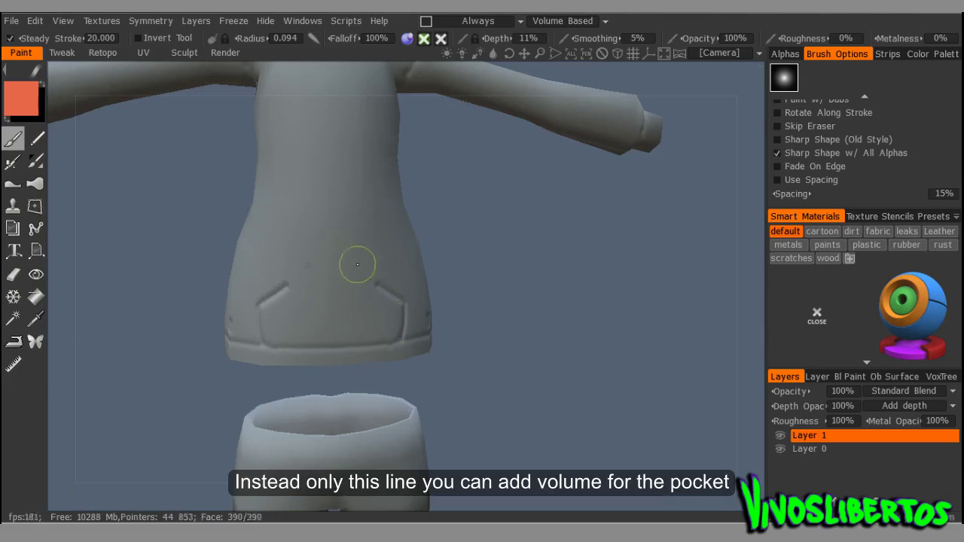
Zoom in on the hem front to complete the rounded top edge of the pocket outline.
{"action": "scroll", "coordinate": [461, 321], "scroll_direction": "down", "scroll_amount": 3}
{"action": "scroll", "coordinate": [514, 324], "scroll_direction": "up", "scroll_amount": 5}
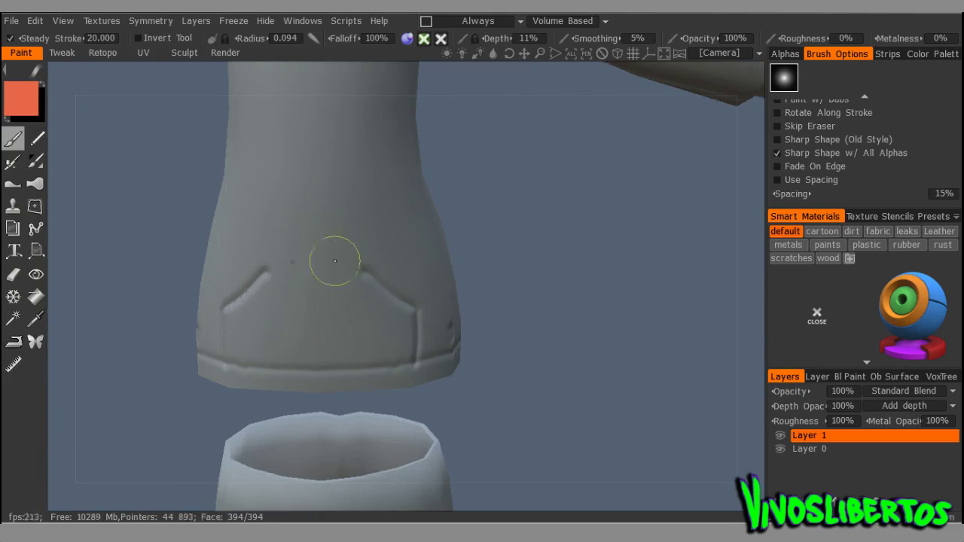
{"action": "scroll", "coordinate": [296, 261], "scroll_direction": "down", "scroll_amount": 5}
{"action": "scroll", "coordinate": [333, 304], "scroll_direction": "down", "scroll_amount": 2}
{"action": "scroll", "coordinate": [561, 335], "scroll_direction": "up", "scroll_amount": 3}
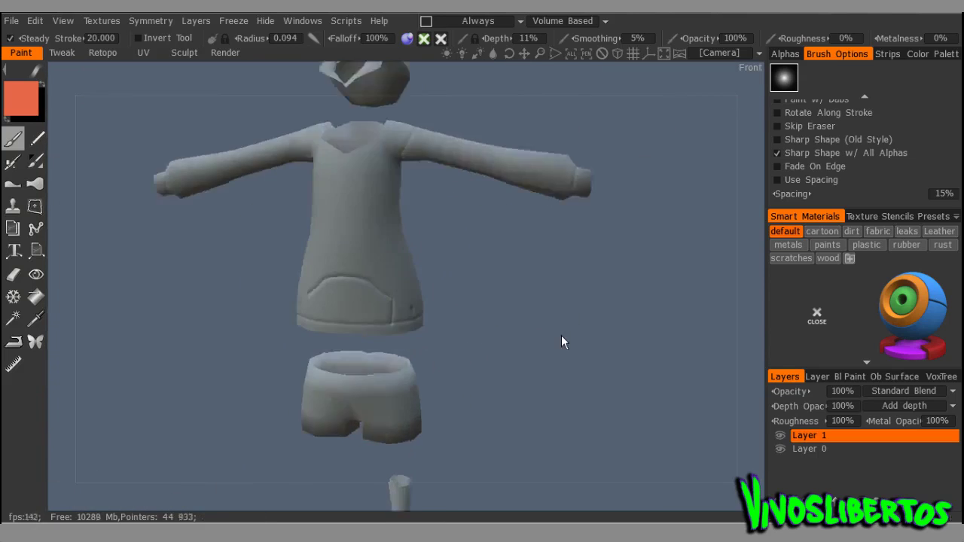
{"action": "scroll", "coordinate": [605, 338], "scroll_direction": "up", "scroll_amount": 3}
{"action": "scroll", "coordinate": [368, 278], "scroll_direction": "up", "scroll_amount": 3}
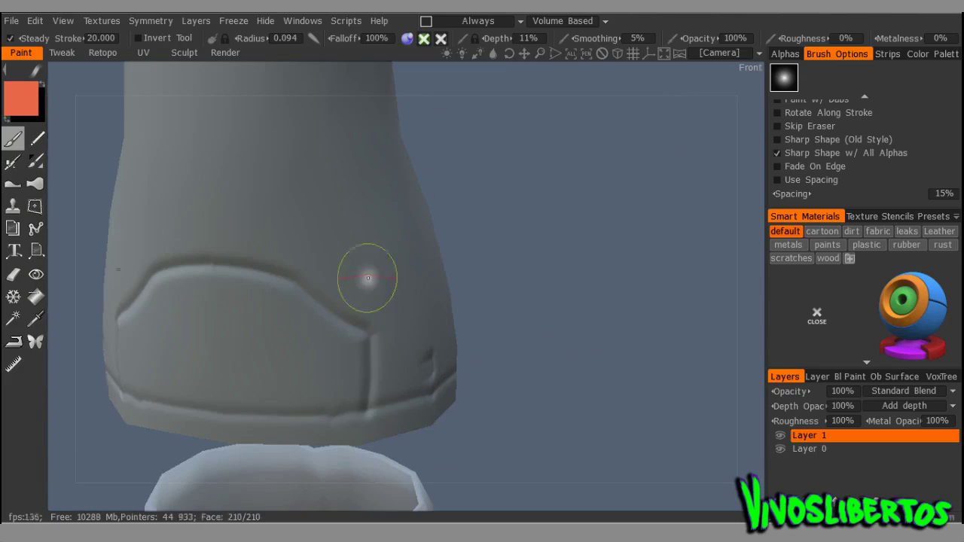
Erase the stray mark beside the pocket with the Eraser, then add a new Layer 2.
{"action": "left_click", "coordinate": [33, 277]}
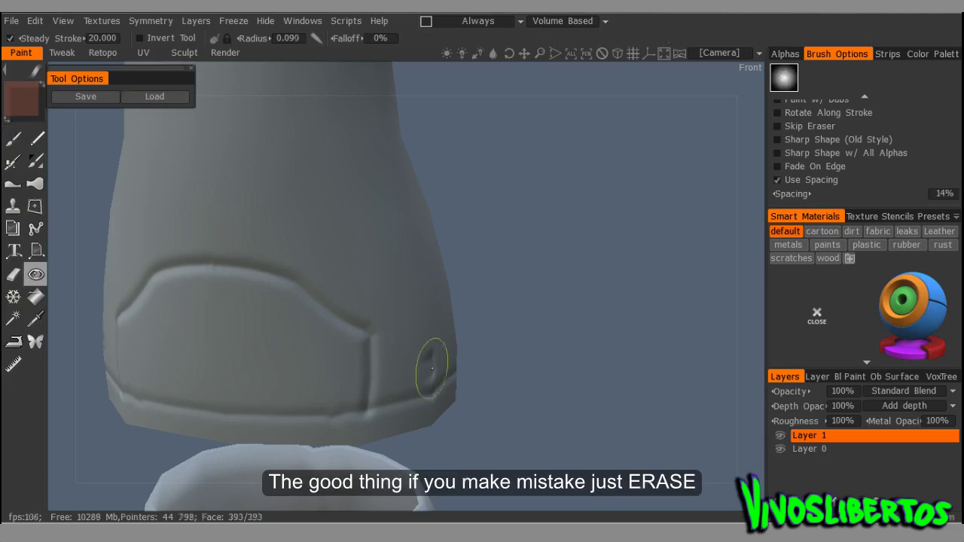
{"action": "left_click", "coordinate": [12, 278]}
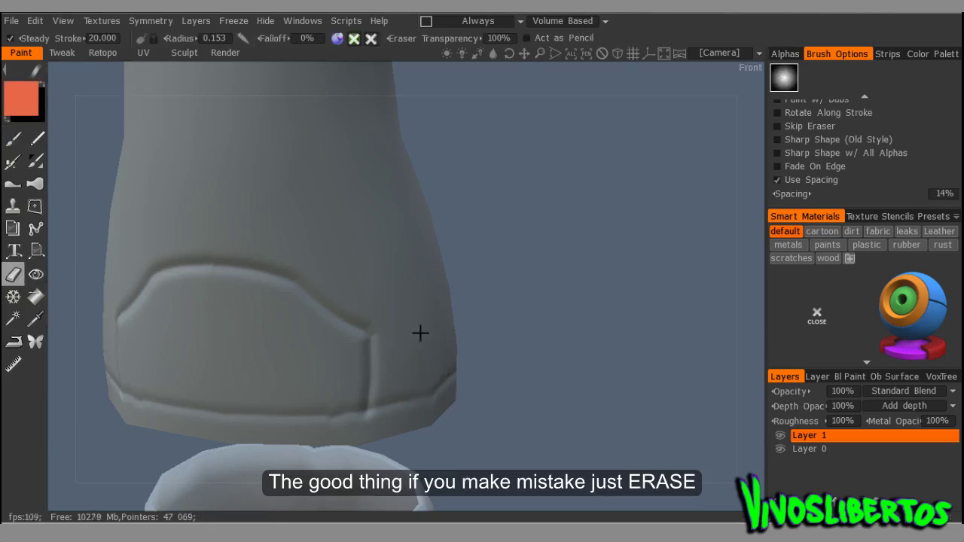
{"action": "scroll", "coordinate": [344, 322], "scroll_direction": "down", "scroll_amount": 2}
{"action": "scroll", "coordinate": [356, 286], "scroll_direction": "down", "scroll_amount": 3}
{"action": "mouse_move", "coordinate": [526, 303]}
{"action": "left_mouse_down"}
{"action": "mouse_move", "coordinate": [293, 261]}
{"action": "mouse_move", "coordinate": [370, 305]}
{"action": "mouse_move", "coordinate": [592, 311]}
{"action": "left_mouse_up"}
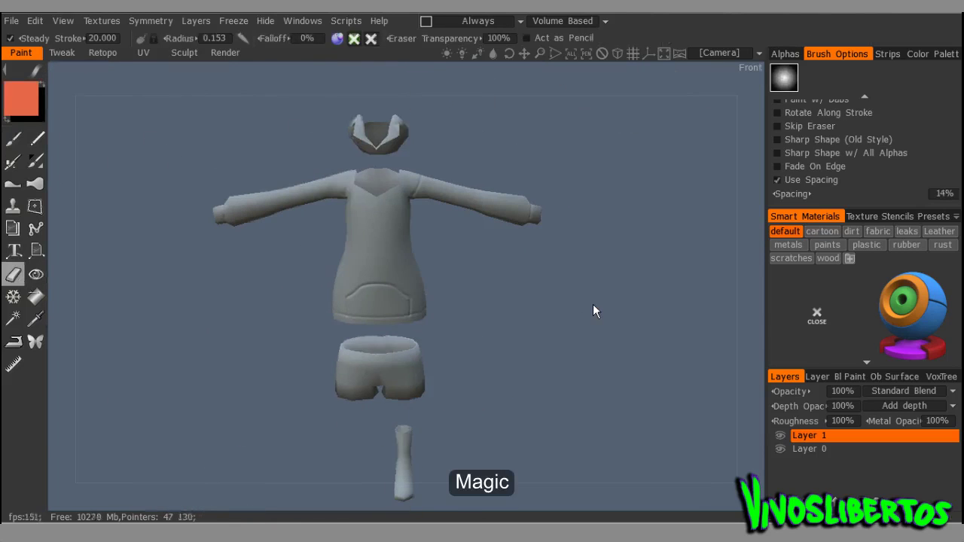
{"action": "scroll", "coordinate": [512, 395], "scroll_direction": "up", "scroll_amount": 2}
{"action": "scroll", "coordinate": [580, 393], "scroll_direction": "up", "scroll_amount": 1}
{"action": "scroll", "coordinate": [655, 406], "scroll_direction": "up", "scroll_amount": 2}
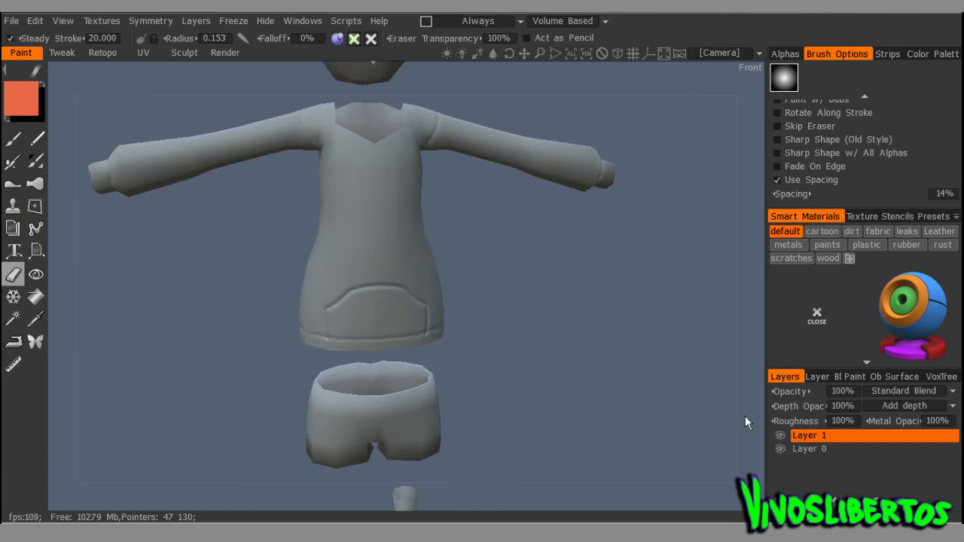
{"action": "left_click", "coordinate": [762, 483]}
Switch back to depth painting and set the brush depth to 6%.
{"action": "mouse_move", "coordinate": [378, 261]}
{"action": "middle_mouse_down"}
{"action": "mouse_move", "coordinate": [441, 338]}
{"action": "mouse_move", "coordinate": [374, 231]}
{"action": "middle_mouse_up"}
{"action": "scroll", "coordinate": [406, 301], "scroll_direction": "up", "scroll_amount": 3}
{"action": "mouse_move", "coordinate": [407, 301]}
{"action": "middle_mouse_down"}
{"action": "mouse_move", "coordinate": [429, 345]}
{"action": "mouse_move", "coordinate": [407, 324]}
{"action": "middle_mouse_up"}
{"action": "left_click", "coordinate": [13, 138]}
{"action": "mouse_move", "coordinate": [298, 258]}
{"action": "middle_mouse_down"}
{"action": "mouse_move", "coordinate": [355, 308]}
{"action": "mouse_move", "coordinate": [397, 299]}
{"action": "middle_mouse_up"}
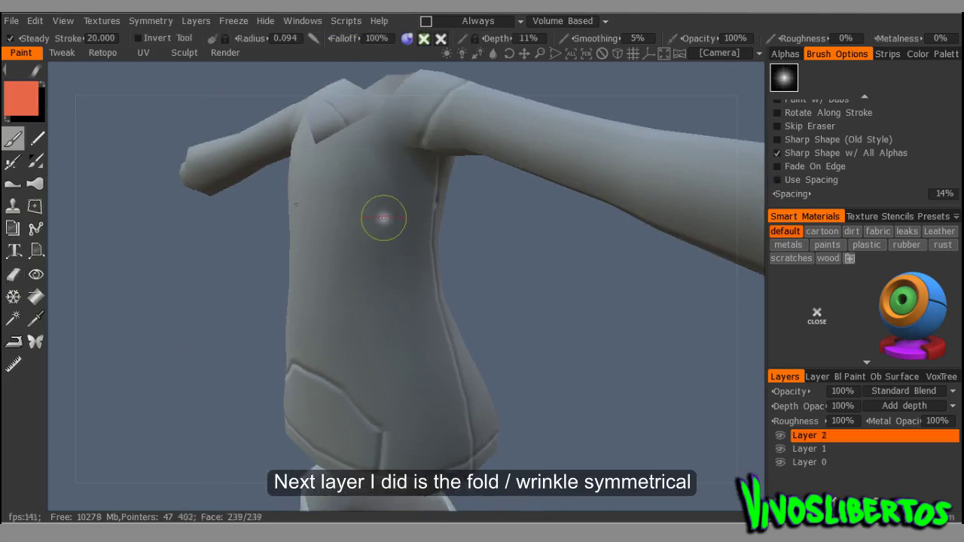
{"action": "right_click_drag", "start_coordinate": [383, 217], "coordinate": [395, 236]}
{"action": "middle_click_drag", "start_coordinate": [395, 235], "coordinate": [538, 85]}
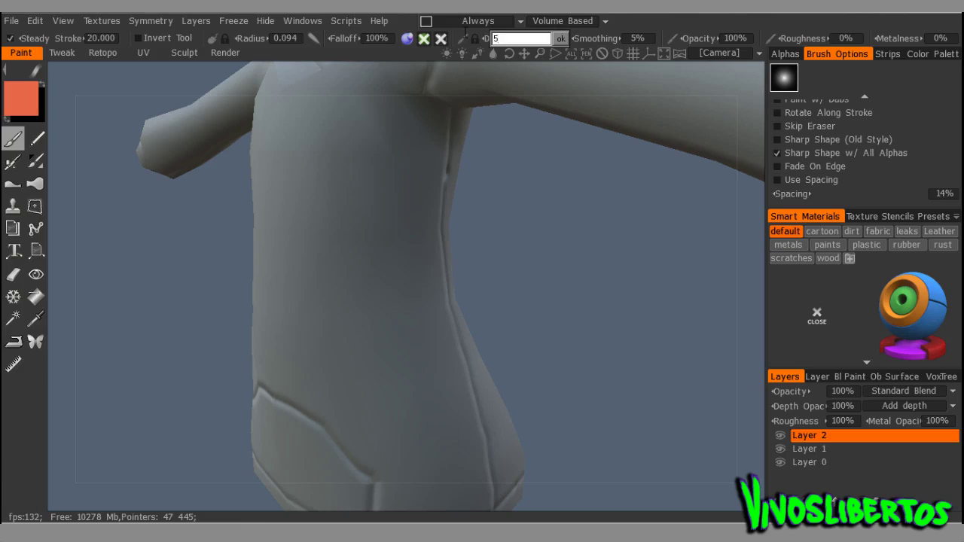
{"action": "type", "text": "6"}
{"action": "key", "text": "Return"}
Paint faint creases across the torso front and a fold crease under the arm.
{"action": "left_click_drag", "start_coordinate": [399, 195], "coordinate": [334, 230]}
{"action": "mouse_move", "coordinate": [334, 231]}
{"action": "middle_mouse_down"}
{"action": "mouse_move", "coordinate": [417, 239]}
{"action": "mouse_move", "coordinate": [408, 273]}
{"action": "mouse_move", "coordinate": [419, 213]}
{"action": "mouse_move", "coordinate": [441, 190]}
{"action": "middle_mouse_up"}
{"action": "middle_click_drag", "start_coordinate": [408, 237], "coordinate": [388, 241]}
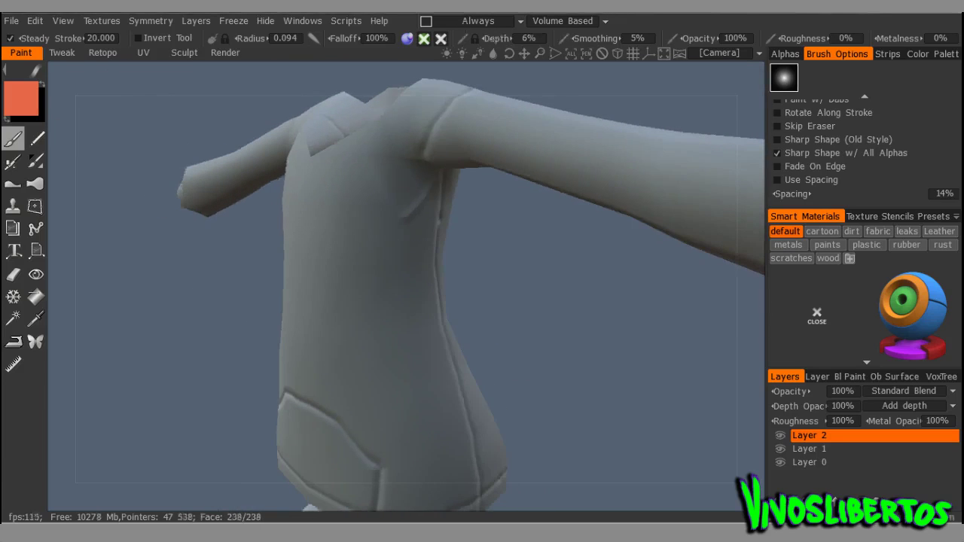
{"action": "left_click_drag", "start_coordinate": [424, 222], "coordinate": [377, 265]}
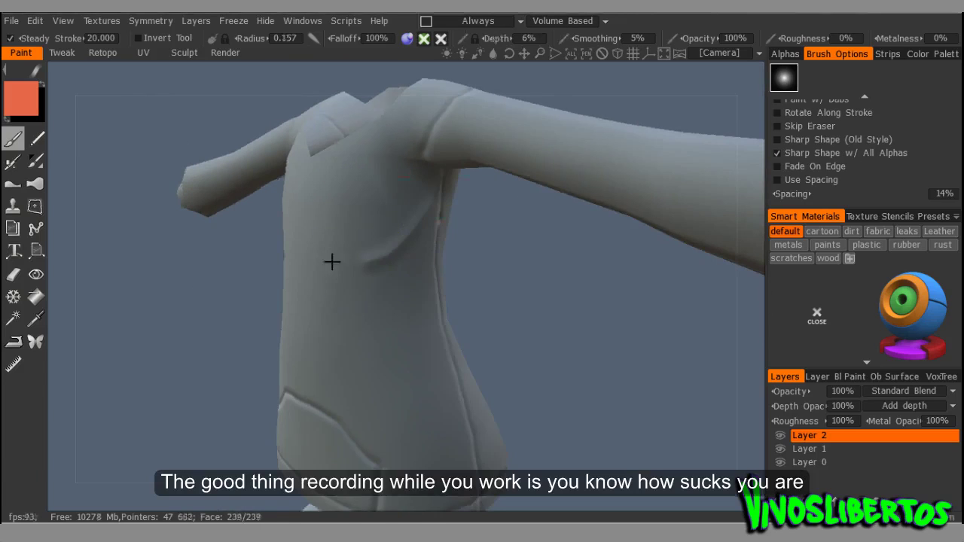
{"action": "scroll", "coordinate": [332, 262], "scroll_direction": "up", "scroll_amount": 3}
{"action": "middle_click_drag", "start_coordinate": [370, 97], "coordinate": [399, 118]}
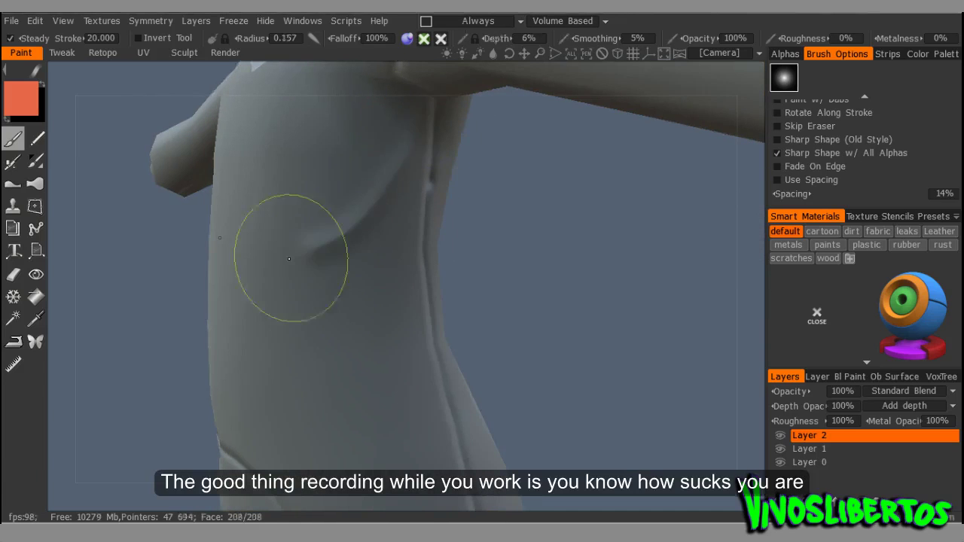
{"action": "middle_click_drag", "start_coordinate": [301, 291], "coordinate": [329, 266]}
{"action": "left_click_drag", "start_coordinate": [331, 216], "coordinate": [369, 219]}
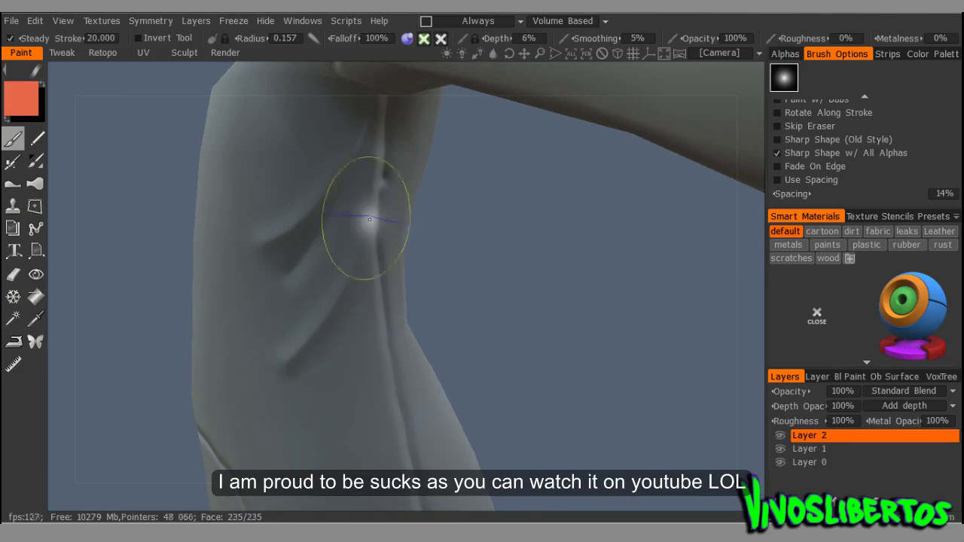
{"action": "scroll", "coordinate": [389, 392], "scroll_direction": "down", "scroll_amount": 5}
{"action": "scroll", "coordinate": [523, 370], "scroll_direction": "up", "scroll_amount": 3}
{"action": "scroll", "coordinate": [568, 384], "scroll_direction": "up", "scroll_amount": 2}
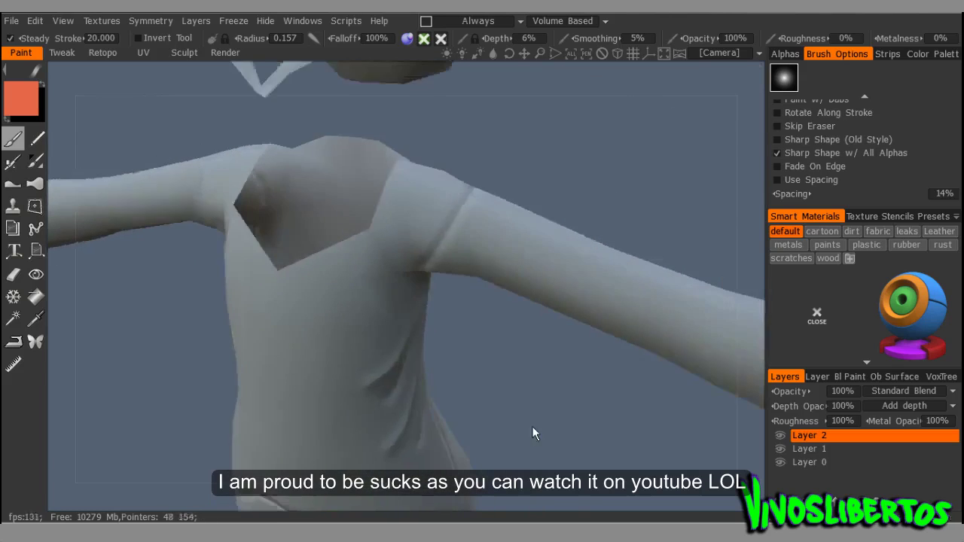
Paint a fold on the back of the shoulder and deepened creases on the left of the back.
{"action": "middle_click_drag", "start_coordinate": [386, 311], "coordinate": [558, 225]}
{"action": "mouse_move", "coordinate": [441, 289]}
{"action": "middle_mouse_down"}
{"action": "mouse_move", "coordinate": [295, 290]}
{"action": "mouse_move", "coordinate": [331, 291]}
{"action": "middle_mouse_up"}
{"action": "mouse_move", "coordinate": [323, 189]}
{"action": "left_mouse_down"}
{"action": "mouse_move", "coordinate": [254, 185]}
{"action": "mouse_move", "coordinate": [332, 176]}
{"action": "left_mouse_up"}
{"action": "scroll", "coordinate": [333, 209], "scroll_direction": "down", "scroll_amount": 3}
{"action": "scroll", "coordinate": [324, 272], "scroll_direction": "up", "scroll_amount": 3}
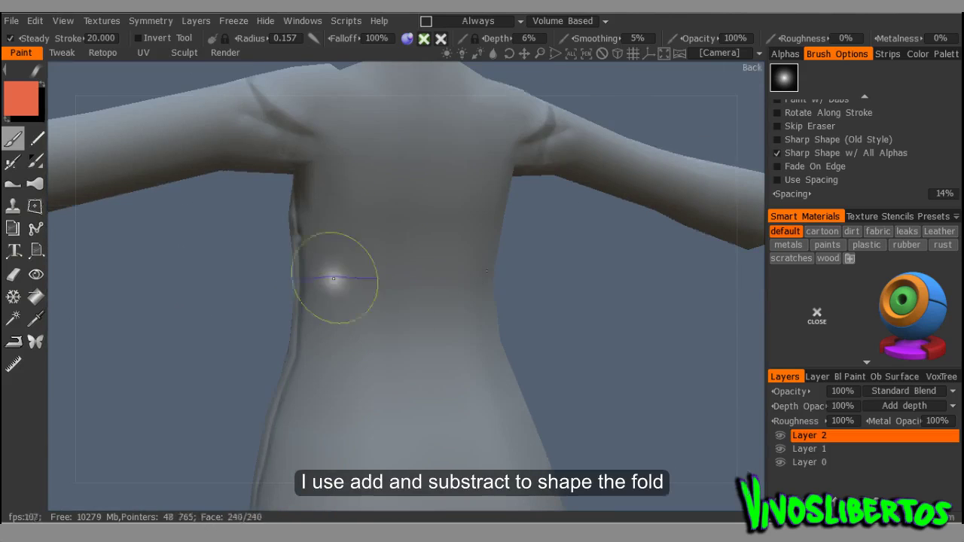
{"action": "left_click_drag", "start_coordinate": [301, 305], "coordinate": [306, 304]}
{"action": "left_click_drag", "start_coordinate": [334, 271], "coordinate": [331, 304]}
{"action": "scroll", "coordinate": [425, 342], "scroll_direction": "down", "scroll_amount": 3}
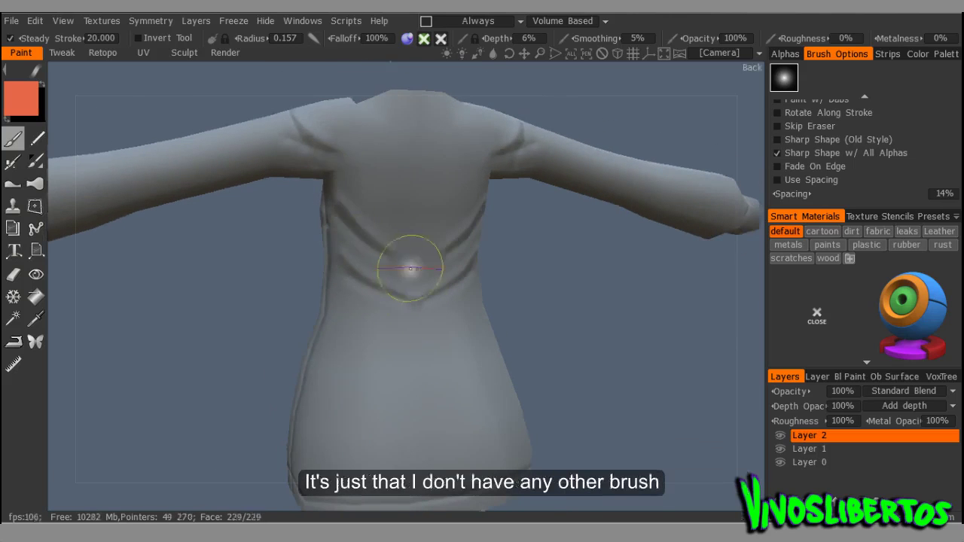
{"action": "scroll", "coordinate": [322, 307], "scroll_direction": "up", "scroll_amount": 2}
{"action": "scroll", "coordinate": [339, 278], "scroll_direction": "down", "scroll_amount": 1}
{"action": "left_click_drag", "start_coordinate": [391, 307], "coordinate": [328, 292]}
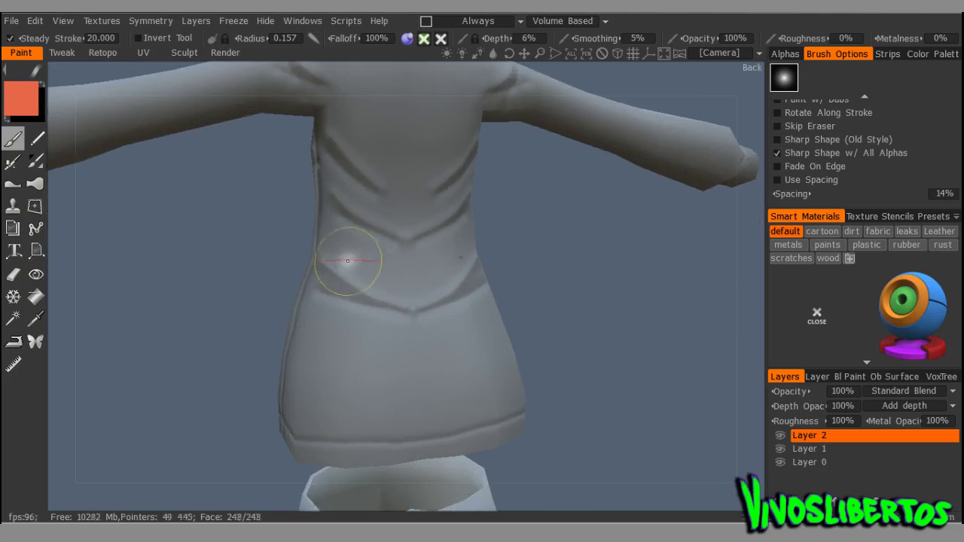
{"action": "scroll", "coordinate": [399, 309], "scroll_direction": "up", "scroll_amount": 2}
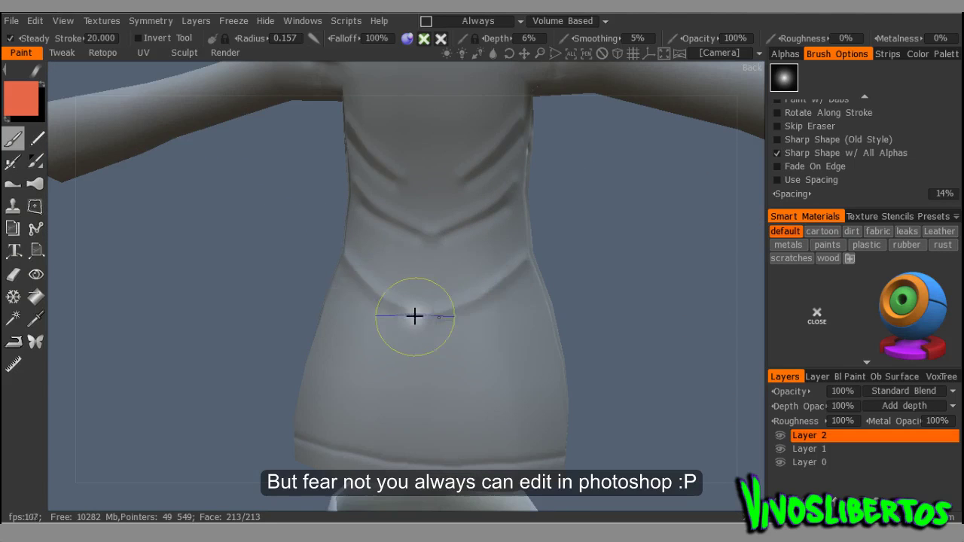
{"action": "scroll", "coordinate": [433, 329], "scroll_direction": "up", "scroll_amount": 1}
Snap to the front view and zoom in on the shirt's armpit area.
{"action": "mouse_move", "coordinate": [320, 371]}
{"action": "middle_mouse_down"}
{"action": "mouse_move", "coordinate": [430, 370]}
{"action": "mouse_move", "coordinate": [287, 366]}
{"action": "mouse_move", "coordinate": [238, 323]}
{"action": "middle_mouse_up"}
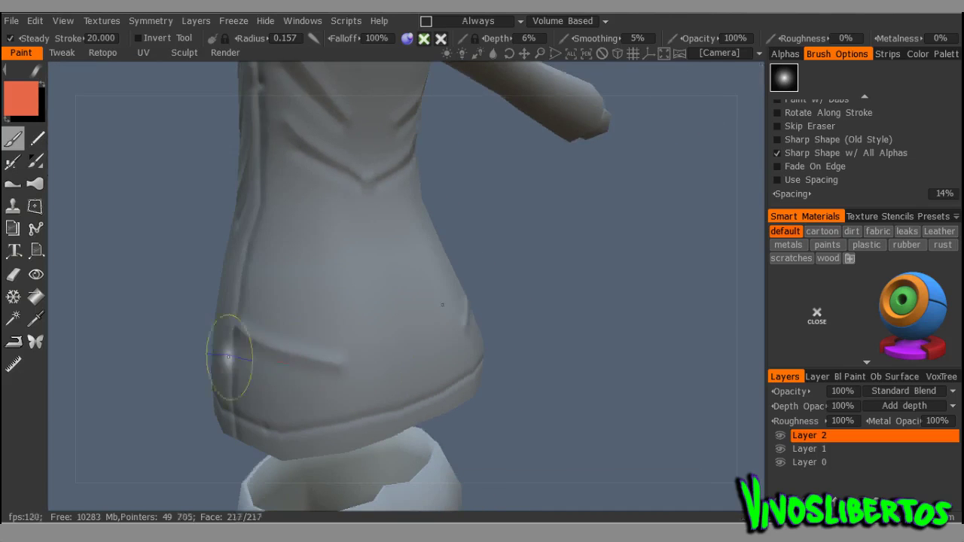
{"action": "mouse_move", "coordinate": [362, 365]}
{"action": "middle_mouse_down"}
{"action": "mouse_move", "coordinate": [493, 333]}
{"action": "mouse_move", "coordinate": [609, 336]}
{"action": "mouse_move", "coordinate": [547, 339]}
{"action": "mouse_move", "coordinate": [459, 320]}
{"action": "mouse_move", "coordinate": [413, 346]}
{"action": "middle_mouse_up"}
{"action": "key", "text": "KP_1"}
{"action": "middle_click_drag", "start_coordinate": [477, 357], "coordinate": [518, 405]}
{"action": "scroll", "coordinate": [518, 405], "scroll_direction": "up", "scroll_amount": 3}
{"action": "middle_click_drag", "start_coordinate": [593, 391], "coordinate": [615, 376]}
{"action": "scroll", "coordinate": [615, 376], "scroll_direction": "up", "scroll_amount": 5}
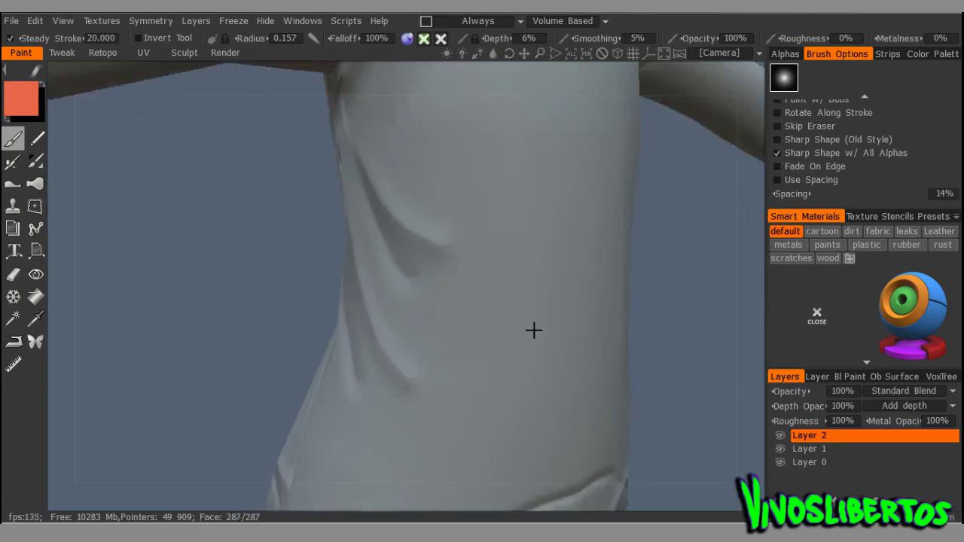
{"action": "scroll", "coordinate": [553, 336], "scroll_direction": "down", "scroll_amount": 5}
{"action": "scroll", "coordinate": [452, 197], "scroll_direction": "up", "scroll_amount": 3}
{"action": "mouse_move", "coordinate": [394, 198]}
{"action": "middle_mouse_down"}
{"action": "mouse_move", "coordinate": [452, 197]}
{"action": "mouse_move", "coordinate": [361, 208]}
{"action": "middle_mouse_up"}
{"action": "scroll", "coordinate": [275, 267], "scroll_direction": "down", "scroll_amount": 5}
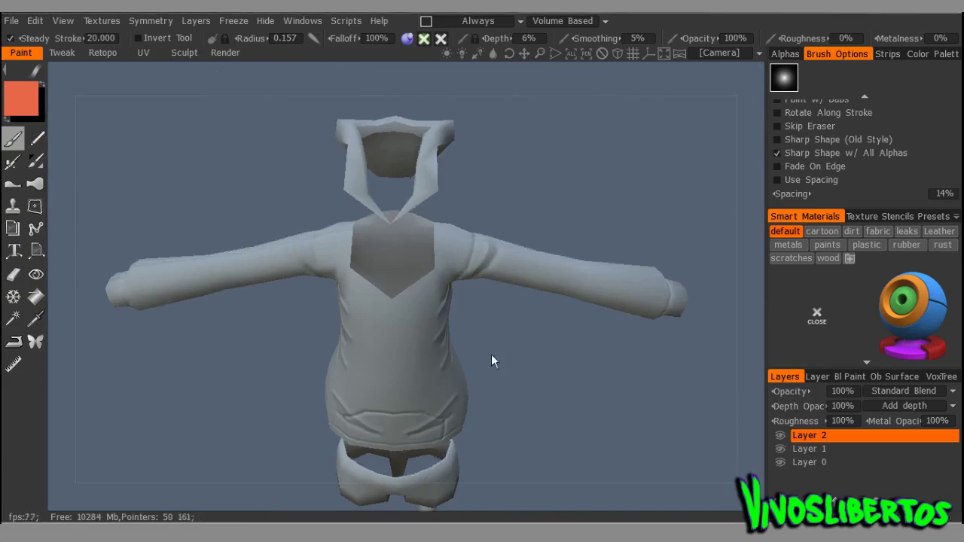
{"action": "scroll", "coordinate": [492, 362], "scroll_direction": "up", "scroll_amount": 5}
Paint a wrinkle across the right sleeve's forearm.
{"action": "middle_click_drag", "start_coordinate": [409, 387], "coordinate": [429, 392]}
{"action": "scroll", "coordinate": [411, 354], "scroll_direction": "up", "scroll_amount": 2}
{"action": "mouse_move", "coordinate": [411, 354]}
{"action": "middle_mouse_down"}
{"action": "mouse_move", "coordinate": [380, 342]}
{"action": "mouse_move", "coordinate": [466, 288]}
{"action": "middle_mouse_up"}
{"action": "scroll", "coordinate": [493, 211], "scroll_direction": "up", "scroll_amount": 3}
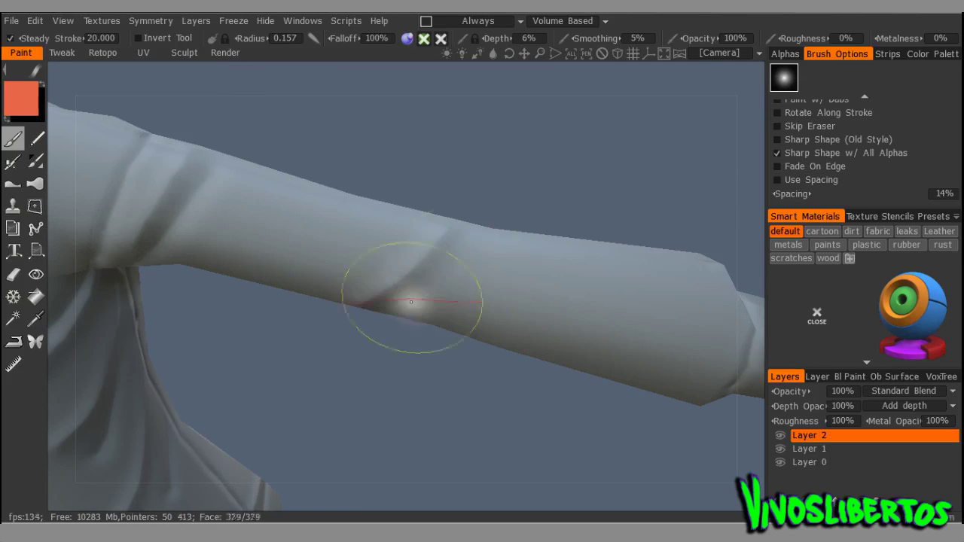
{"action": "middle_click_drag", "start_coordinate": [344, 302], "coordinate": [566, 211]}
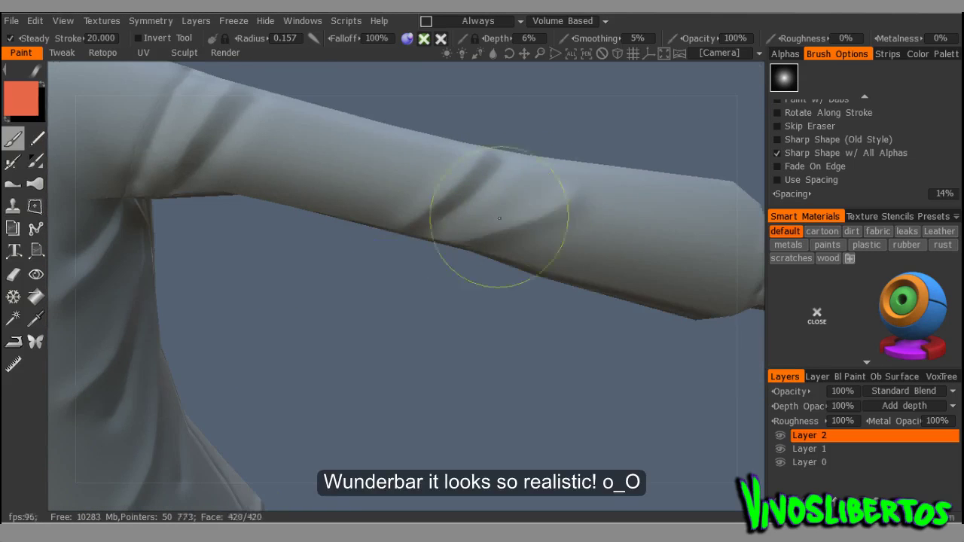
{"action": "middle_click_drag", "start_coordinate": [506, 228], "coordinate": [387, 248]}
{"action": "scroll", "coordinate": [409, 237], "scroll_direction": "down", "scroll_amount": 3}
Orbit around the shoulder and both sides of the forearm to check the sleeve wrinkles.
{"action": "mouse_move", "coordinate": [499, 239]}
{"action": "middle_mouse_down"}
{"action": "mouse_move", "coordinate": [353, 240]}
{"action": "mouse_move", "coordinate": [477, 287]}
{"action": "mouse_move", "coordinate": [222, 297]}
{"action": "middle_mouse_up"}
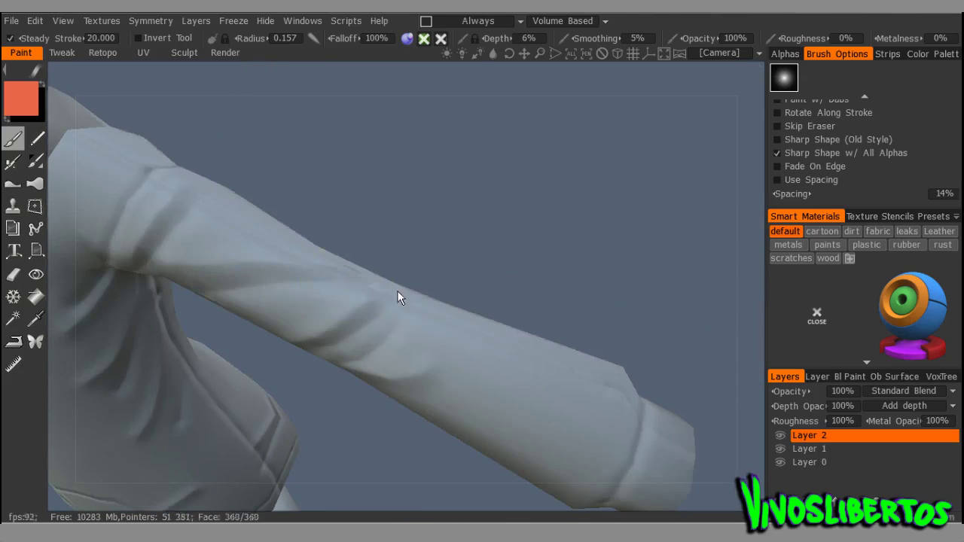
{"action": "middle_click_drag", "start_coordinate": [425, 292], "coordinate": [266, 309]}
{"action": "scroll", "coordinate": [366, 286], "scroll_direction": "up", "scroll_amount": 3}
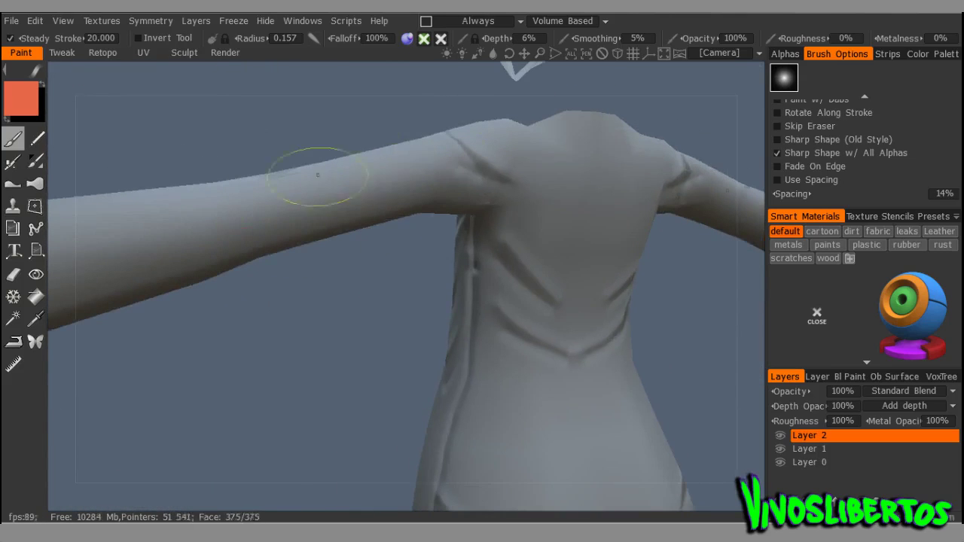
{"action": "mouse_move", "coordinate": [503, 192]}
{"action": "middle_mouse_down"}
{"action": "mouse_move", "coordinate": [461, 179]}
{"action": "mouse_move", "coordinate": [391, 195]}
{"action": "mouse_move", "coordinate": [478, 274]}
{"action": "mouse_move", "coordinate": [434, 265]}
{"action": "middle_mouse_up"}
{"action": "mouse_move", "coordinate": [581, 172]}
{"action": "middle_mouse_down"}
{"action": "mouse_move", "coordinate": [523, 215]}
{"action": "mouse_move", "coordinate": [312, 221]}
{"action": "middle_mouse_up"}
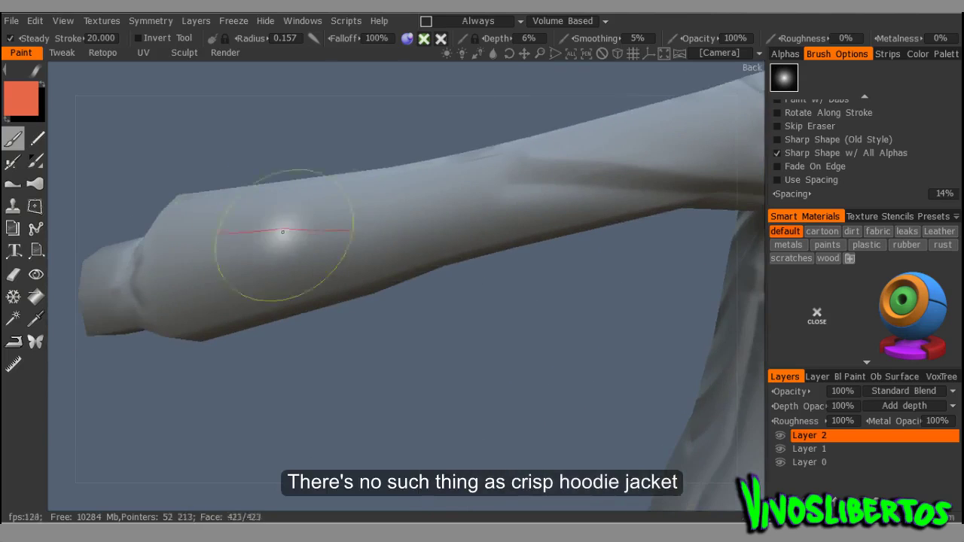
{"action": "mouse_move", "coordinate": [321, 257]}
{"action": "middle_mouse_down"}
{"action": "mouse_move", "coordinate": [172, 269]}
{"action": "mouse_move", "coordinate": [366, 362]}
{"action": "mouse_move", "coordinate": [624, 409]}
{"action": "mouse_move", "coordinate": [548, 316]}
{"action": "middle_mouse_up"}
Add a deep curved fold crease across the waist just above the pocket.
{"action": "mouse_move", "coordinate": [494, 384]}
{"action": "middle_mouse_down"}
{"action": "mouse_move", "coordinate": [531, 215]}
{"action": "mouse_move", "coordinate": [531, 326]}
{"action": "mouse_move", "coordinate": [593, 309]}
{"action": "mouse_move", "coordinate": [598, 317]}
{"action": "mouse_move", "coordinate": [618, 293]}
{"action": "mouse_move", "coordinate": [351, 258]}
{"action": "middle_mouse_up"}
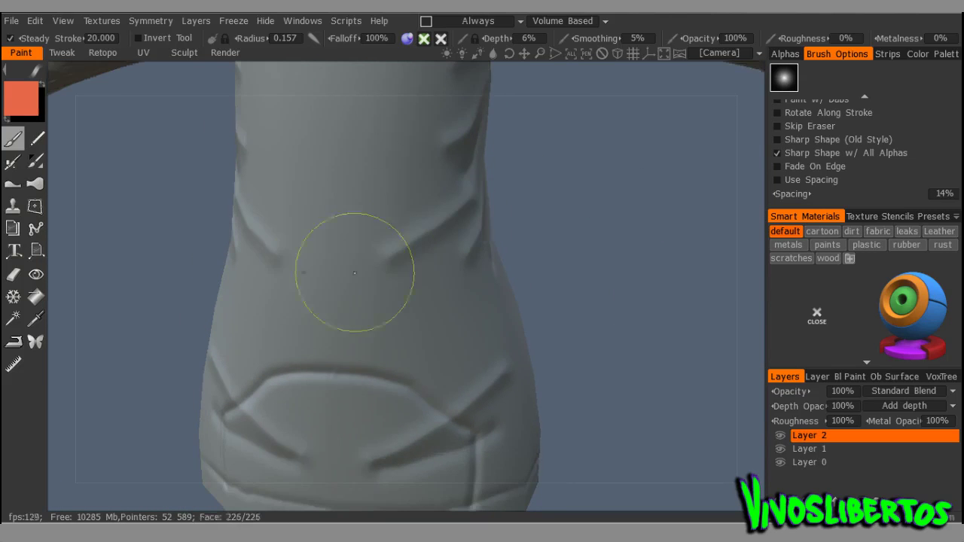
{"action": "scroll", "coordinate": [321, 285], "scroll_direction": "down", "scroll_amount": 5}
{"action": "scroll", "coordinate": [452, 297], "scroll_direction": "up", "scroll_amount": 5}
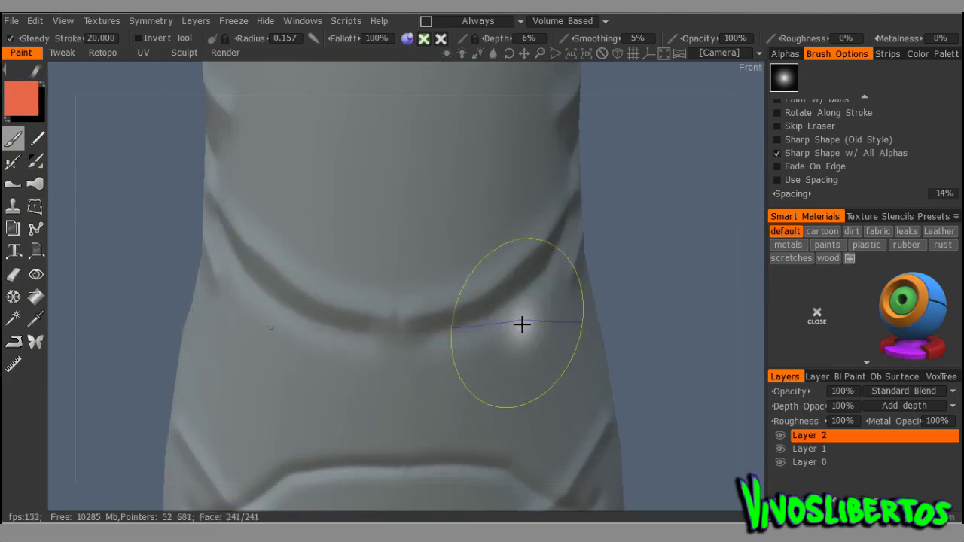
{"action": "scroll", "coordinate": [520, 322], "scroll_direction": "down", "scroll_amount": 5}
{"action": "mouse_move", "coordinate": [531, 309]}
{"action": "middle_mouse_down"}
{"action": "mouse_move", "coordinate": [437, 301]}
{"action": "mouse_move", "coordinate": [577, 276]}
{"action": "middle_mouse_up"}
{"action": "scroll", "coordinate": [436, 290], "scroll_direction": "up", "scroll_amount": 5}
{"action": "scroll", "coordinate": [436, 290], "scroll_direction": "down", "scroll_amount": 3}
{"action": "mouse_move", "coordinate": [437, 290]}
{"action": "middle_mouse_down"}
{"action": "mouse_move", "coordinate": [387, 323]}
{"action": "mouse_move", "coordinate": [435, 323]}
{"action": "middle_mouse_up"}
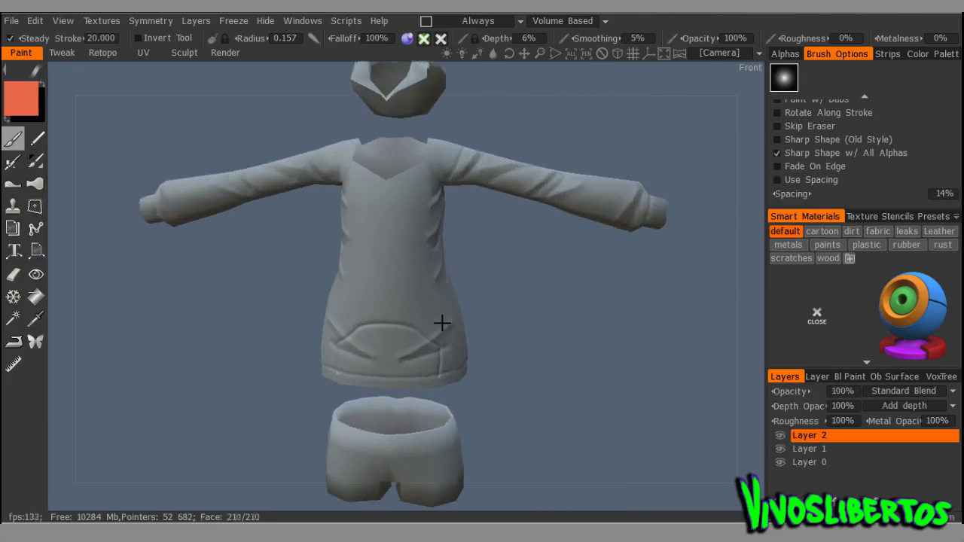
Add Layer 3, enlarge the brush to radius 0.231, and paint wrinkles on the lower front.
{"action": "left_click", "coordinate": [788, 485]}
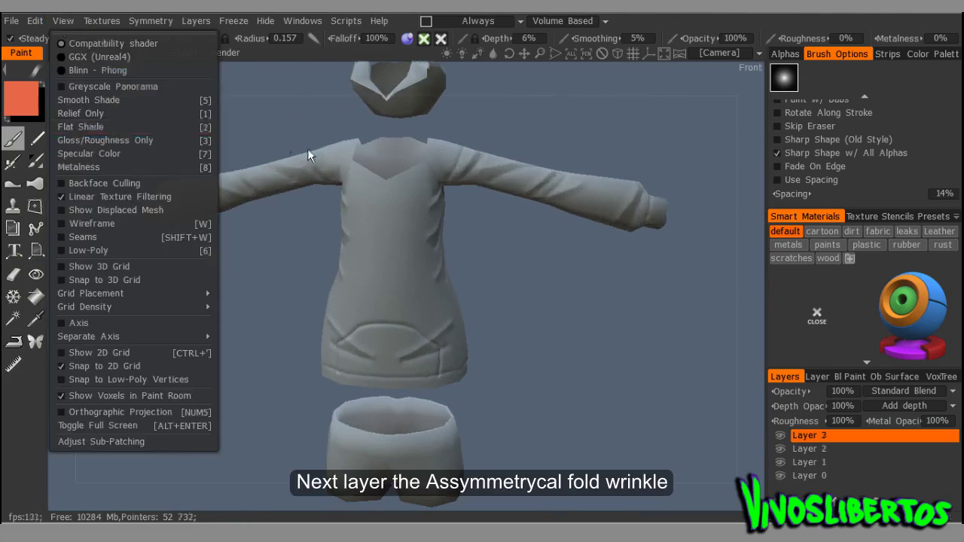
{"action": "scroll", "coordinate": [349, 225], "scroll_direction": "up", "scroll_amount": 3}
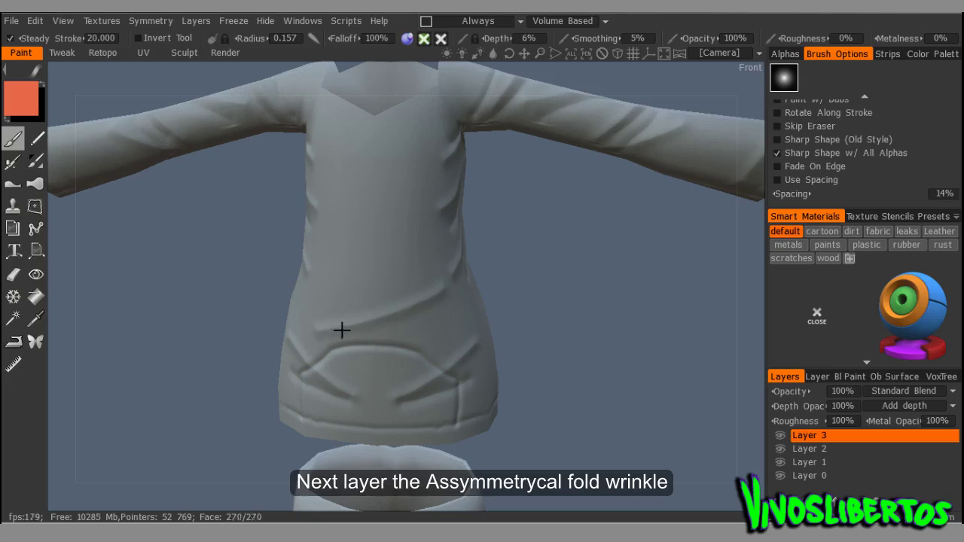
{"action": "left_click_drag", "start_coordinate": [445, 258], "coordinate": [345, 310]}
{"action": "scroll", "coordinate": [375, 307], "scroll_direction": "up", "scroll_amount": 1}
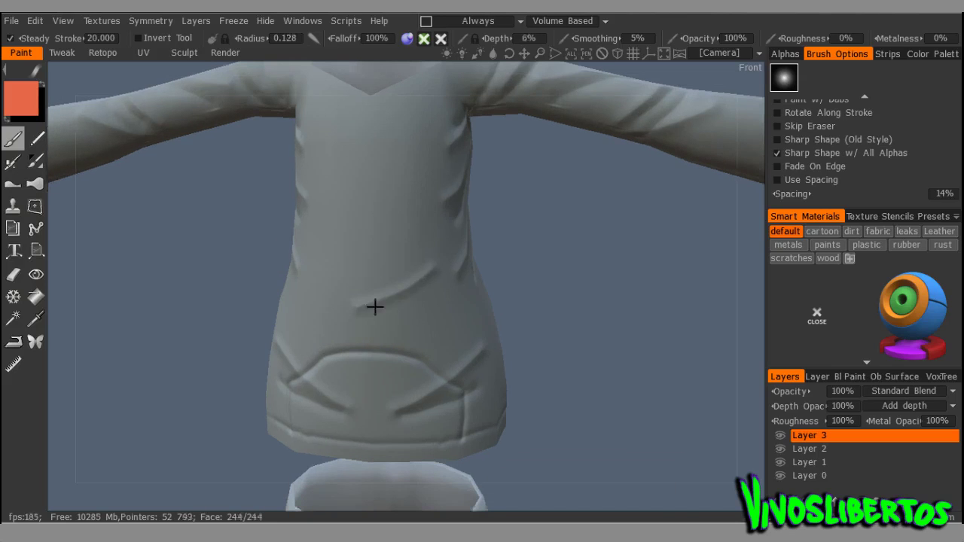
{"action": "right_click_drag", "start_coordinate": [375, 307], "coordinate": [430, 276]}
{"action": "middle_click_drag", "start_coordinate": [388, 311], "coordinate": [345, 294]}
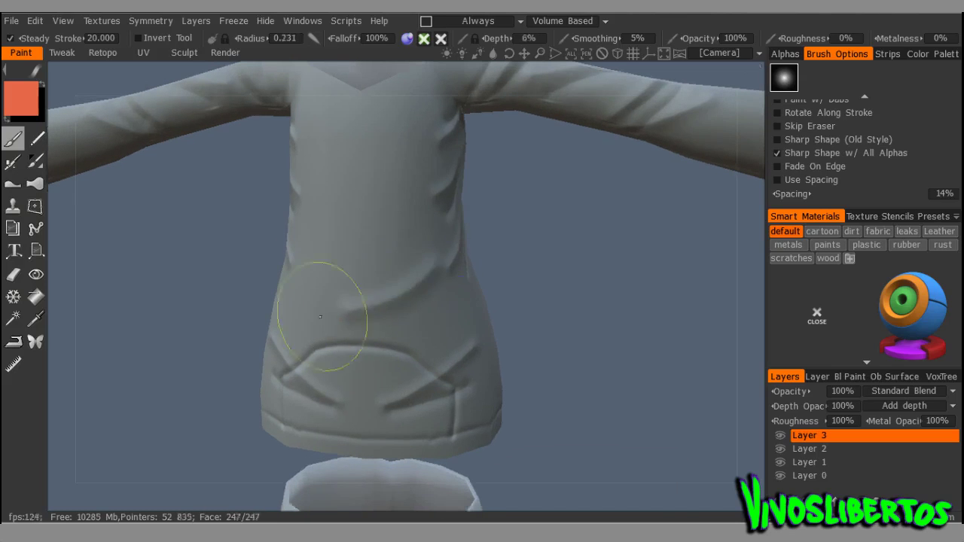
{"action": "left_click_drag", "start_coordinate": [452, 283], "coordinate": [362, 305]}
Paint additional wrinkle folds across the shirt's lower front from a closer view.
{"action": "scroll", "coordinate": [376, 320], "scroll_direction": "up", "scroll_amount": 2}
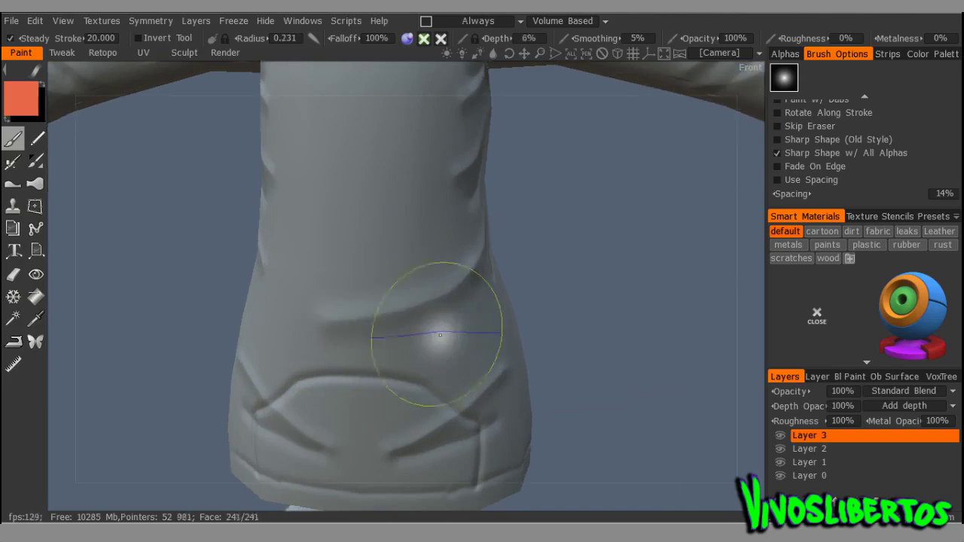
{"action": "scroll", "coordinate": [361, 301], "scroll_direction": "down", "scroll_amount": 2}
{"action": "left_click_drag", "start_coordinate": [499, 297], "coordinate": [454, 280]}
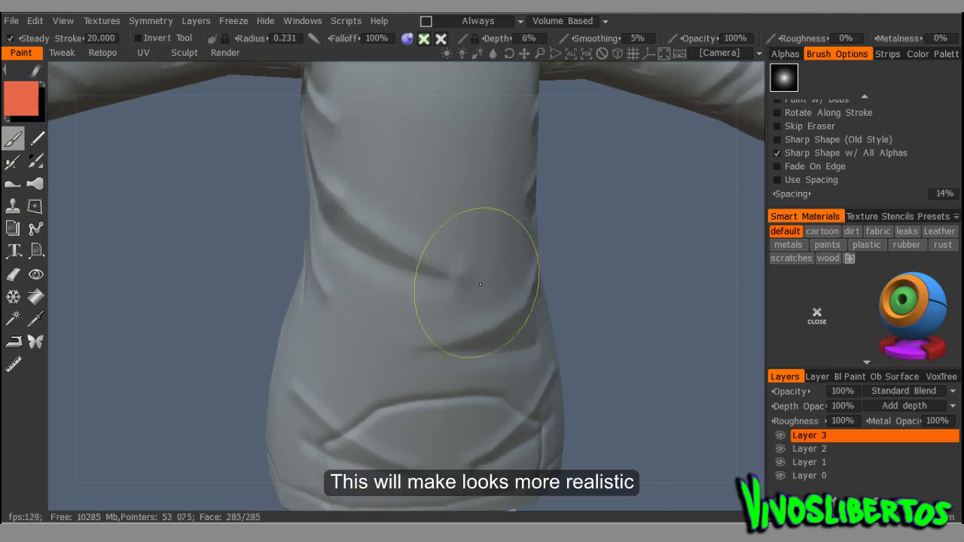
{"action": "scroll", "coordinate": [412, 278], "scroll_direction": "down", "scroll_amount": 3}
{"action": "scroll", "coordinate": [413, 279], "scroll_direction": "up", "scroll_amount": 3}
{"action": "scroll", "coordinate": [295, 279], "scroll_direction": "down", "scroll_amount": 2}
{"action": "middle_click_drag", "start_coordinate": [294, 280], "coordinate": [254, 198]}
{"action": "middle_click_drag", "start_coordinate": [280, 248], "coordinate": [344, 323]}
{"action": "mouse_move", "coordinate": [344, 323]}
{"action": "left_mouse_down"}
{"action": "mouse_move", "coordinate": [424, 308]}
{"action": "mouse_move", "coordinate": [452, 334]}
{"action": "mouse_move", "coordinate": [470, 314]}
{"action": "left_mouse_up"}
{"action": "mouse_move", "coordinate": [470, 313]}
{"action": "middle_mouse_down"}
{"action": "mouse_move", "coordinate": [374, 344]}
{"action": "mouse_move", "coordinate": [519, 303]}
{"action": "middle_mouse_up"}
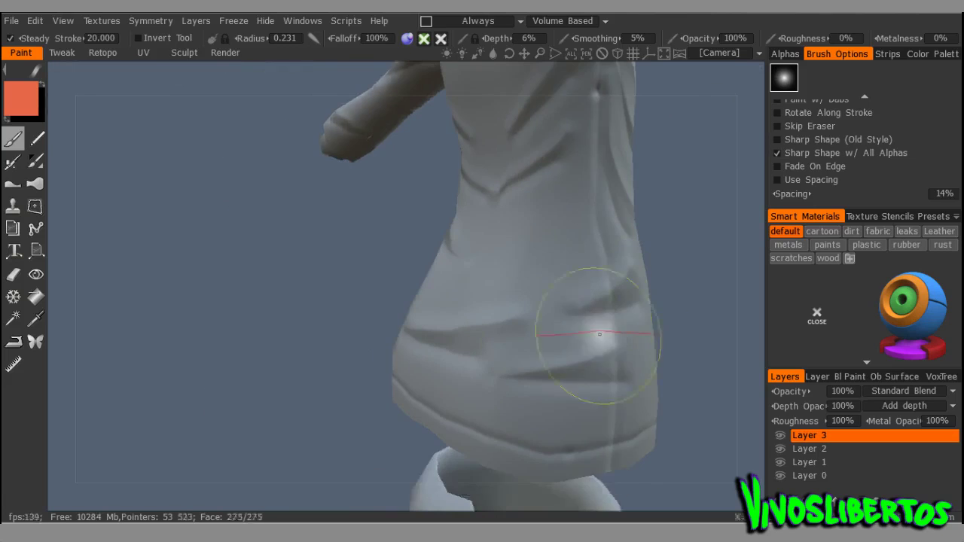
Jump to the back view with Home, zoom around, and orbit back to the front.
{"action": "key", "text": "Home"}
{"action": "scroll", "coordinate": [447, 302], "scroll_direction": "up", "scroll_amount": 5}
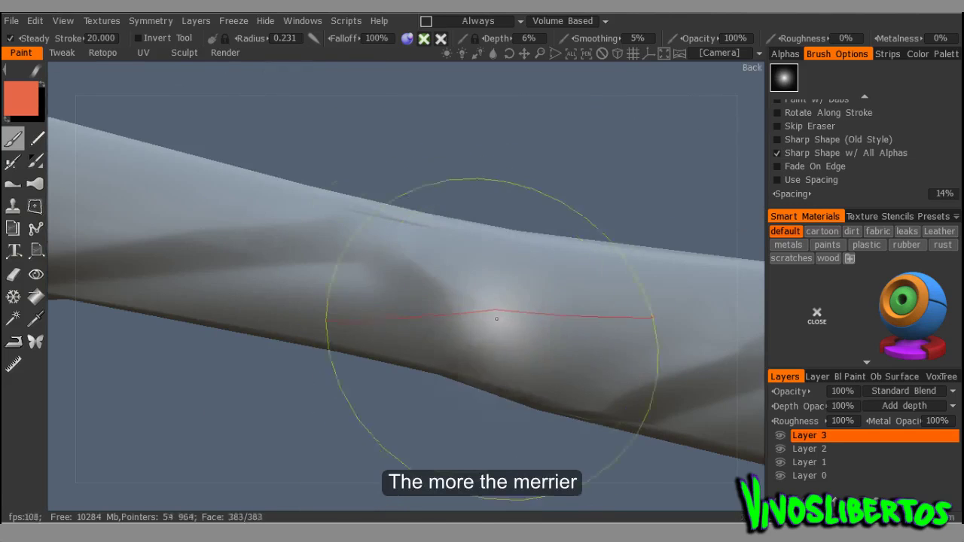
{"action": "scroll", "coordinate": [412, 271], "scroll_direction": "down", "scroll_amount": 3}
{"action": "scroll", "coordinate": [445, 264], "scroll_direction": "up", "scroll_amount": 3}
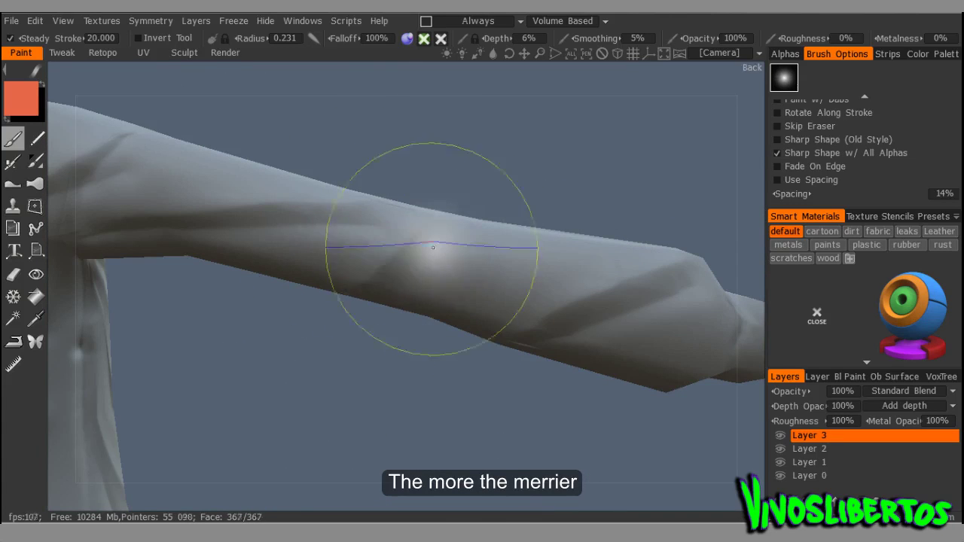
{"action": "scroll", "coordinate": [420, 273], "scroll_direction": "down", "scroll_amount": 3}
{"action": "scroll", "coordinate": [393, 293], "scroll_direction": "up", "scroll_amount": 3}
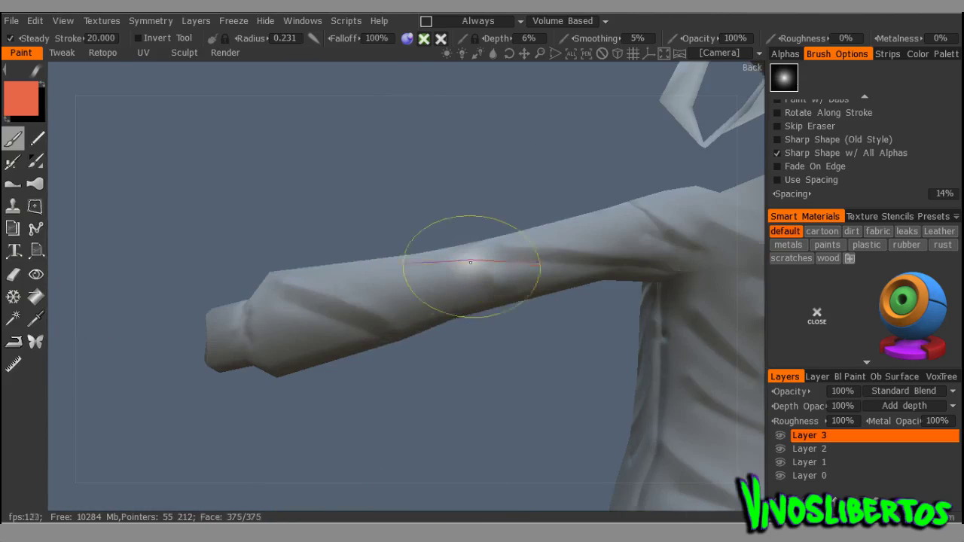
{"action": "scroll", "coordinate": [482, 252], "scroll_direction": "up", "scroll_amount": 2}
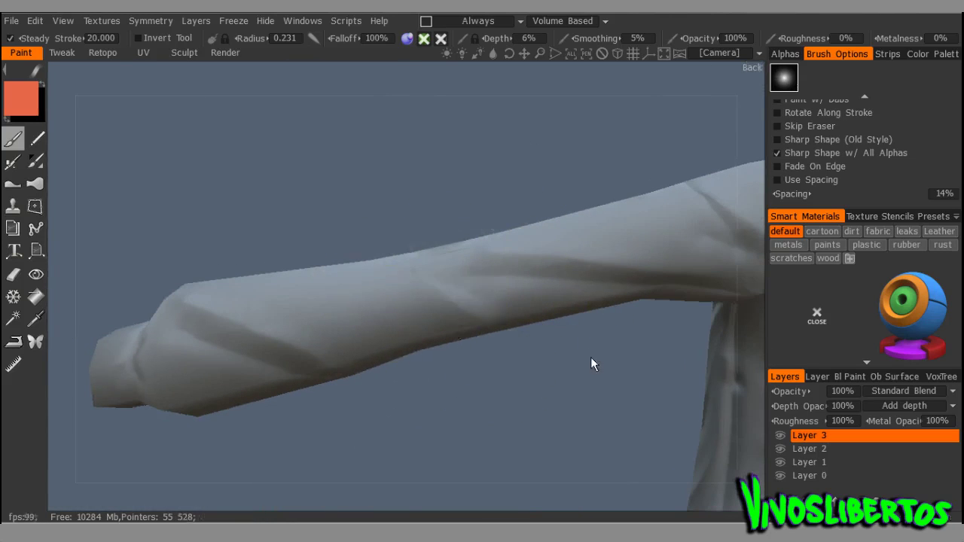
{"action": "scroll", "coordinate": [467, 324], "scroll_direction": "down", "scroll_amount": 3}
{"action": "scroll", "coordinate": [519, 384], "scroll_direction": "up", "scroll_amount": 1}
{"action": "scroll", "coordinate": [572, 395], "scroll_direction": "up", "scroll_amount": 3}
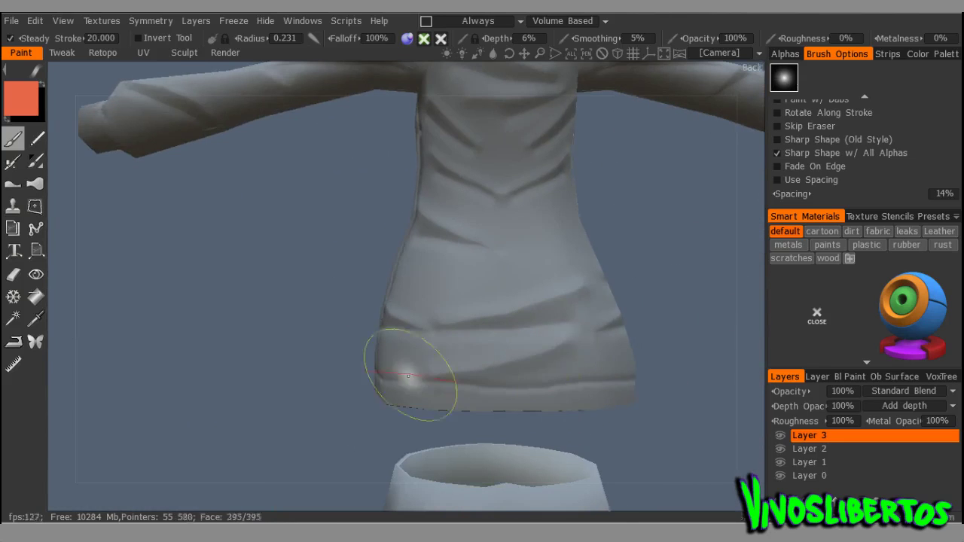
{"action": "mouse_move", "coordinate": [418, 375]}
{"action": "left_mouse_down", "text": "alt"}
{"action": "mouse_move", "coordinate": [566, 334]}
{"action": "mouse_move", "coordinate": [595, 349]}
{"action": "left_mouse_up", "text": "alt"}
{"action": "scroll", "coordinate": [595, 349], "scroll_direction": "up", "scroll_amount": 3}
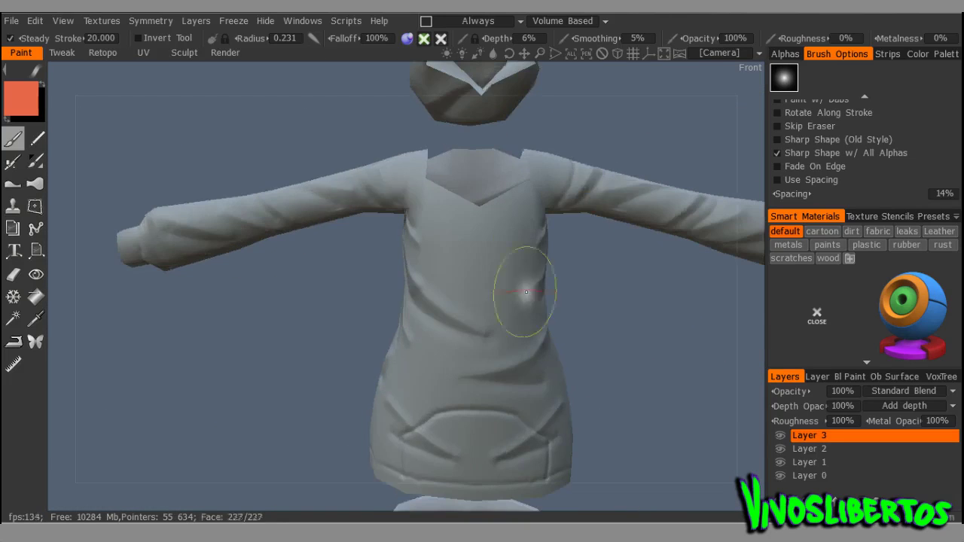
{"action": "scroll", "coordinate": [511, 275], "scroll_direction": "up", "scroll_amount": 2}
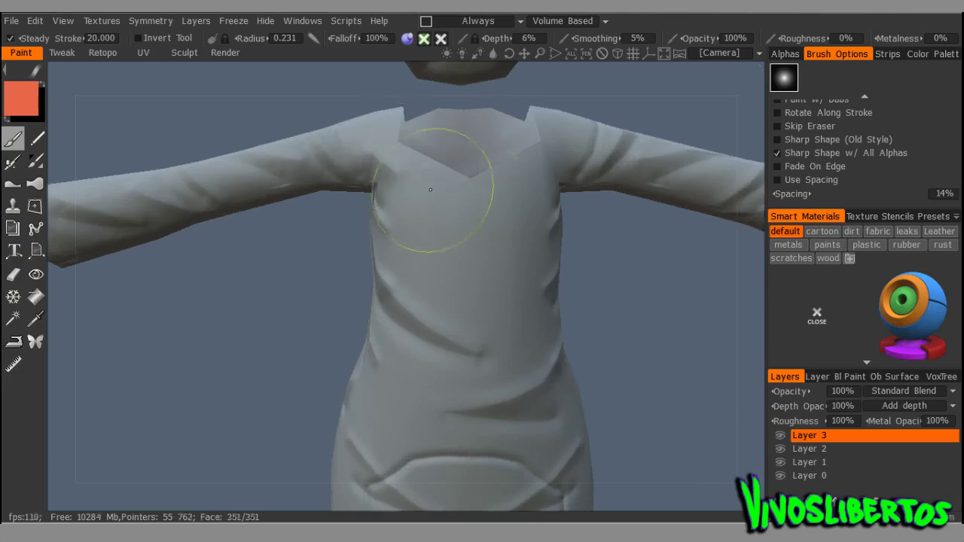
{"action": "scroll", "coordinate": [512, 188], "scroll_direction": "down", "scroll_amount": 4}
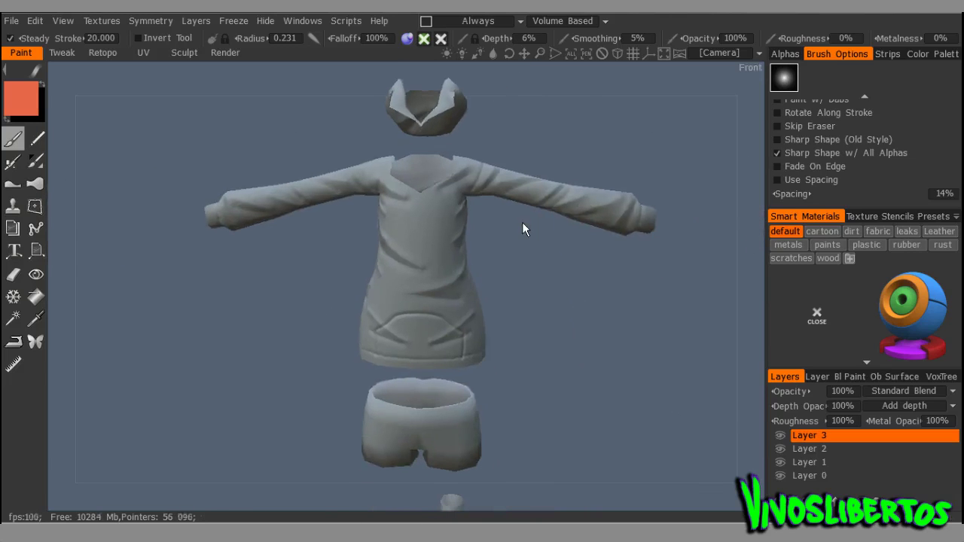
{"action": "scroll", "coordinate": [371, 374], "scroll_direction": "up", "scroll_amount": 3}
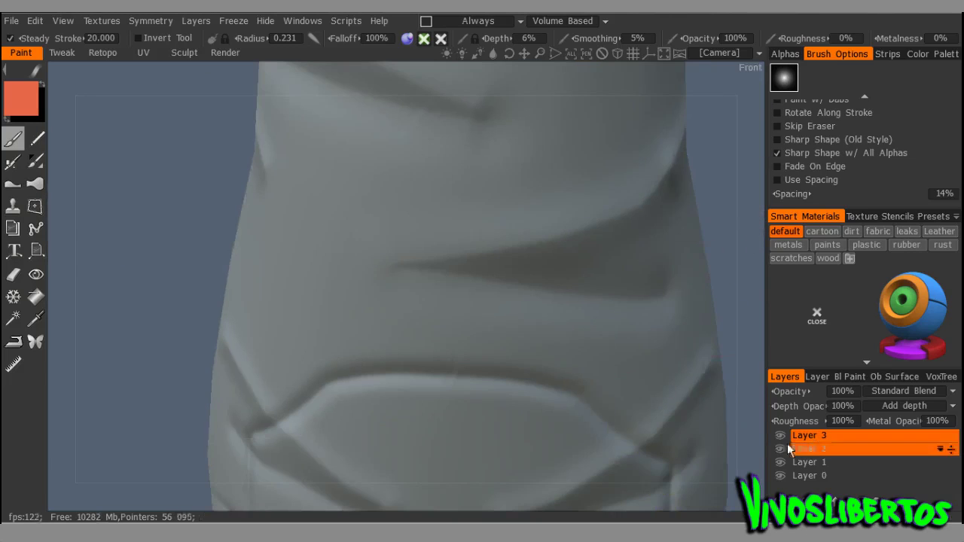
Test Layer 2's depth opacity down to 17%, then set it back to 100%.
{"action": "scroll", "coordinate": [602, 376], "scroll_direction": "down", "scroll_amount": 3}
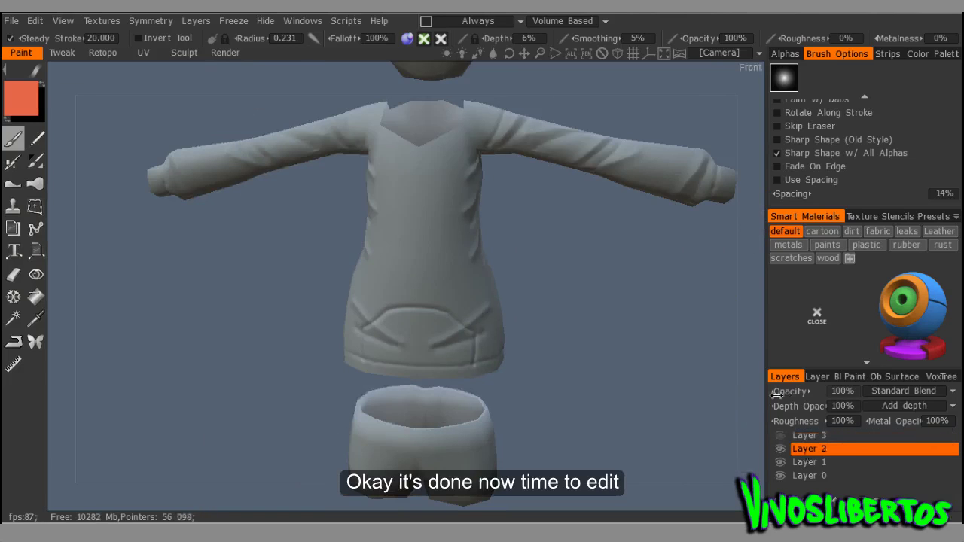
{"action": "left_click_drag", "start_coordinate": [777, 405], "coordinate": [752, 404]}
{"action": "left_click_drag", "start_coordinate": [813, 407], "coordinate": [718, 406]}
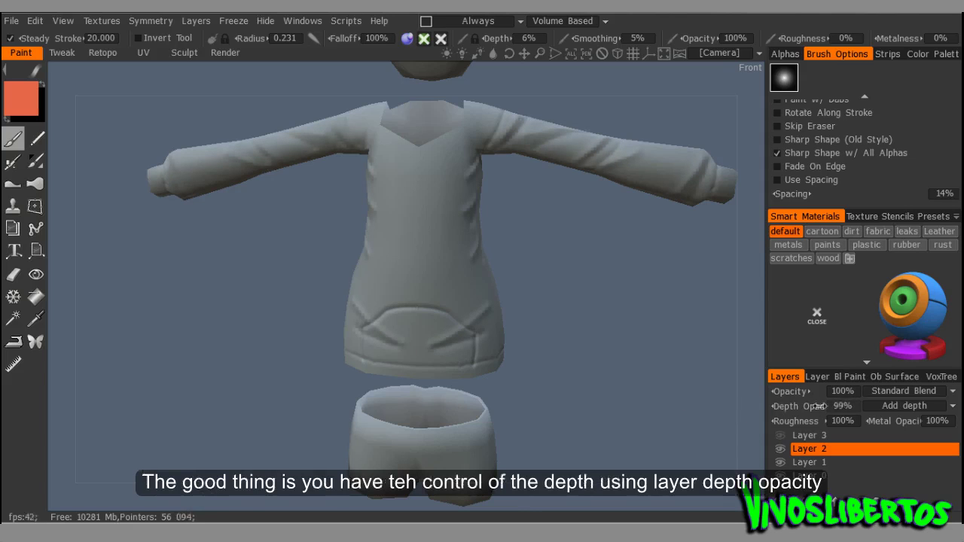
{"action": "left_click", "coordinate": [836, 406]}
{"action": "key", "text": "Return"}
{"action": "scroll", "coordinate": [547, 323], "scroll_direction": "up", "scroll_amount": 5}
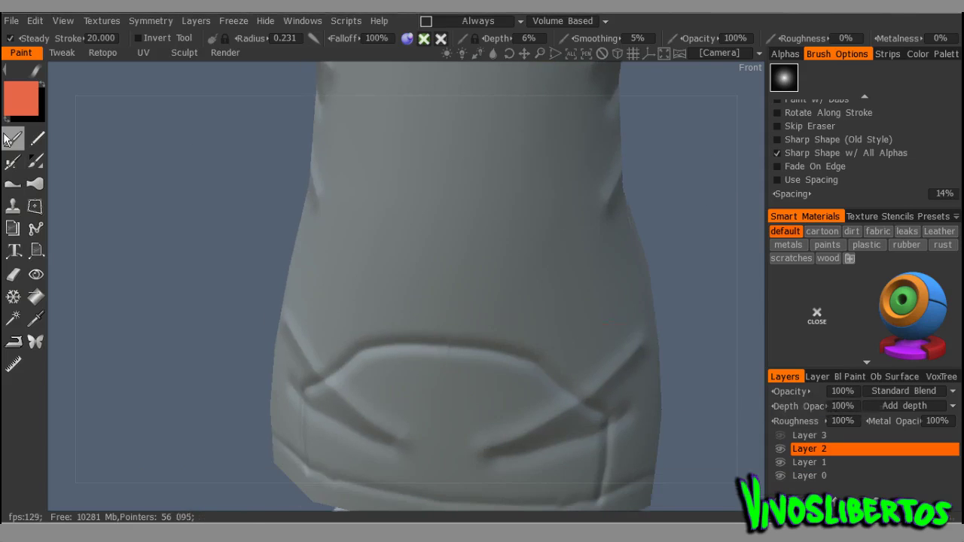
Smear the crease on the shirt front with the Shift tool in Smudge mode.
{"action": "left_click", "coordinate": [34, 187]}
{"action": "middle_click_drag", "start_coordinate": [427, 402], "coordinate": [399, 370]}
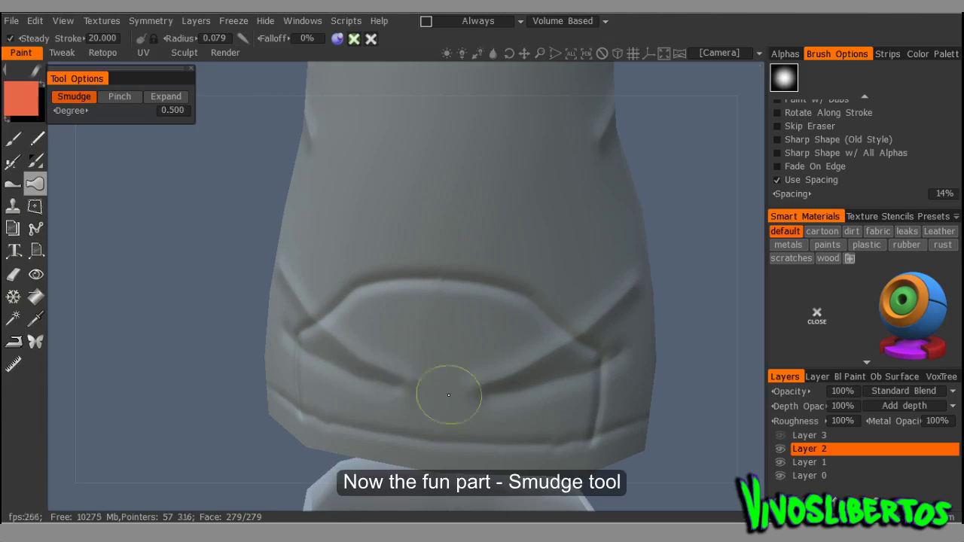
{"action": "middle_click_drag", "start_coordinate": [485, 400], "coordinate": [389, 316]}
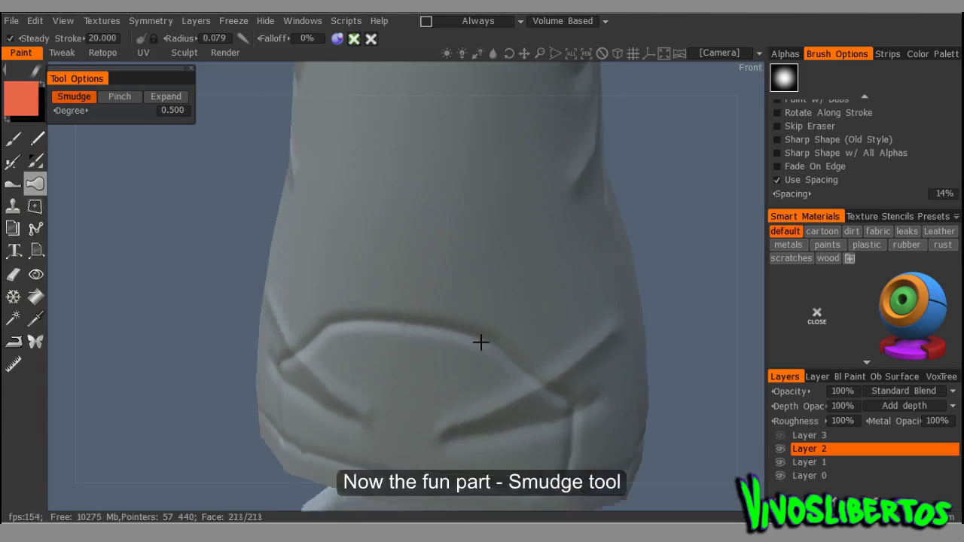
{"action": "mouse_move", "coordinate": [528, 232]}
{"action": "middle_mouse_down"}
{"action": "mouse_move", "coordinate": [587, 259]}
{"action": "mouse_move", "coordinate": [450, 281]}
{"action": "middle_mouse_up"}
{"action": "left_click_drag", "start_coordinate": [389, 289], "coordinate": [315, 243]}
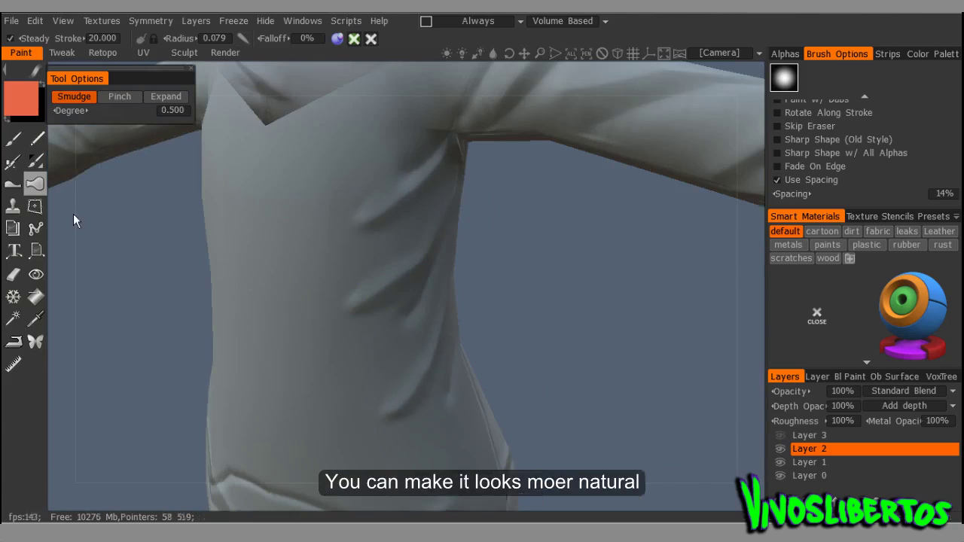
Reshape the same front crease with the Height Adjustment tool.
{"action": "left_click", "coordinate": [13, 183]}
{"action": "middle_click_drag", "start_coordinate": [263, 301], "coordinate": [335, 305]}
{"action": "mouse_move", "coordinate": [391, 267]}
{"action": "left_mouse_down"}
{"action": "mouse_move", "coordinate": [311, 226]}
{"action": "mouse_move", "coordinate": [350, 244]}
{"action": "left_mouse_up"}
Orbit around the torso and hem to inspect the softened folds.
{"action": "middle_click_drag", "start_coordinate": [419, 328], "coordinate": [509, 323]}
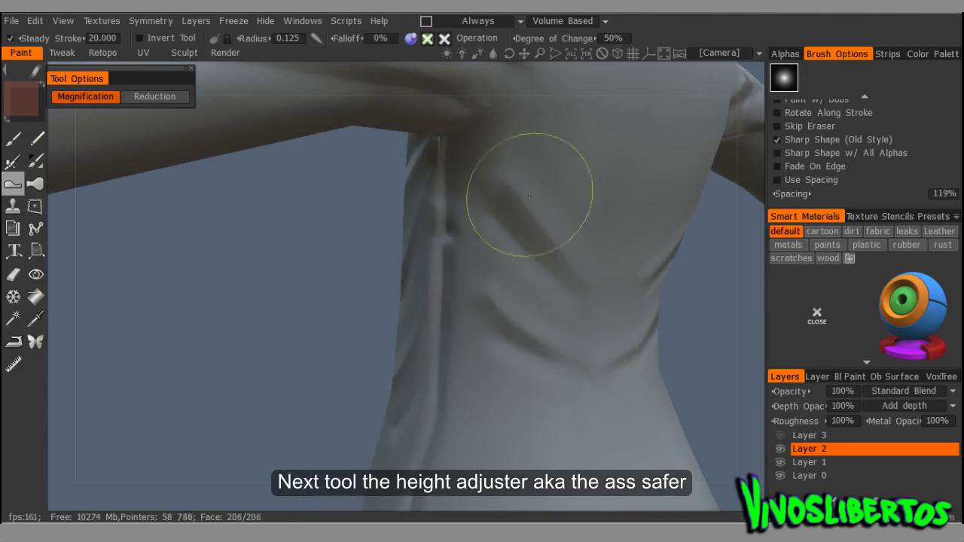
{"action": "middle_click_drag", "start_coordinate": [581, 237], "coordinate": [447, 291]}
{"action": "mouse_move", "coordinate": [454, 347]}
{"action": "middle_mouse_down"}
{"action": "mouse_move", "coordinate": [474, 248]}
{"action": "mouse_move", "coordinate": [421, 396]}
{"action": "middle_mouse_up"}
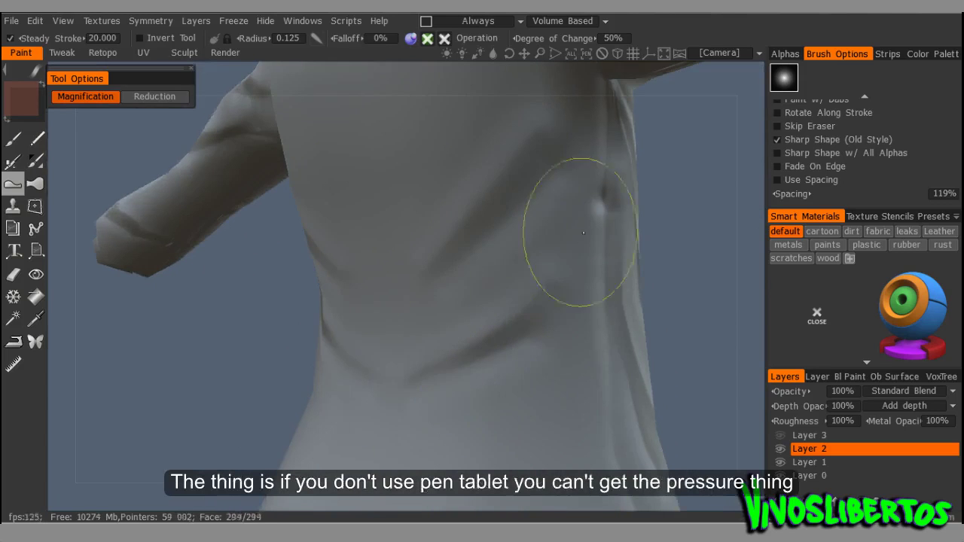
{"action": "middle_click_drag", "start_coordinate": [579, 244], "coordinate": [565, 306]}
{"action": "mouse_move", "coordinate": [563, 256]}
{"action": "middle_mouse_down"}
{"action": "mouse_move", "coordinate": [498, 239]}
{"action": "mouse_move", "coordinate": [323, 330]}
{"action": "middle_mouse_up"}
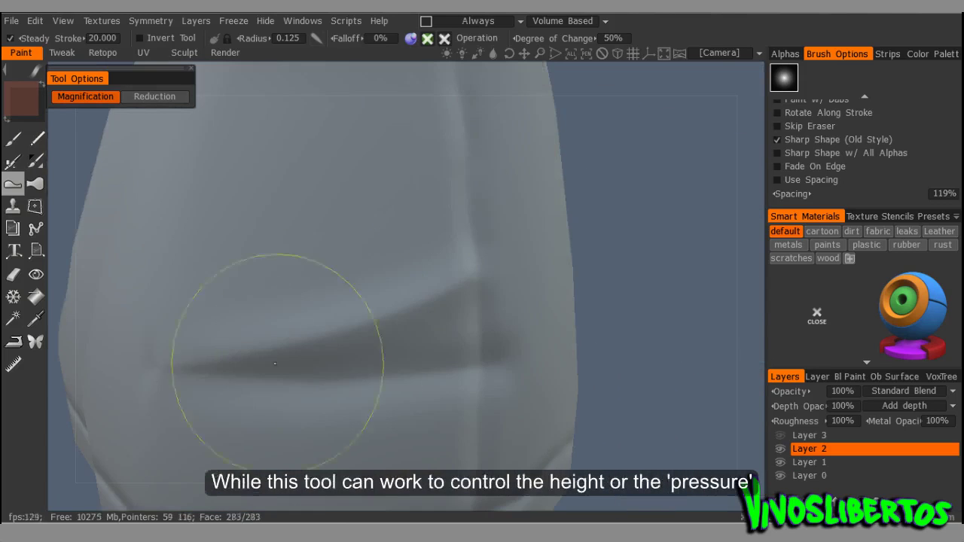
{"action": "mouse_move", "coordinate": [397, 350]}
{"action": "middle_mouse_down"}
{"action": "mouse_move", "coordinate": [433, 327]}
{"action": "mouse_move", "coordinate": [490, 258]}
{"action": "middle_mouse_up"}
{"action": "middle_click_drag", "start_coordinate": [510, 221], "coordinate": [556, 236]}
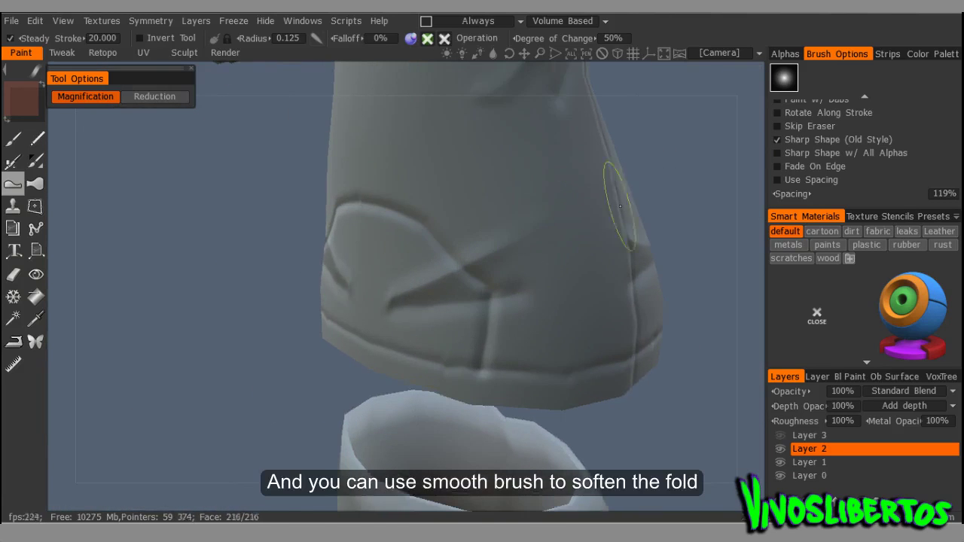
{"action": "mouse_move", "coordinate": [395, 306]}
{"action": "middle_mouse_down"}
{"action": "mouse_move", "coordinate": [443, 297]}
{"action": "mouse_move", "coordinate": [437, 271]}
{"action": "mouse_move", "coordinate": [255, 225]}
{"action": "middle_mouse_up"}
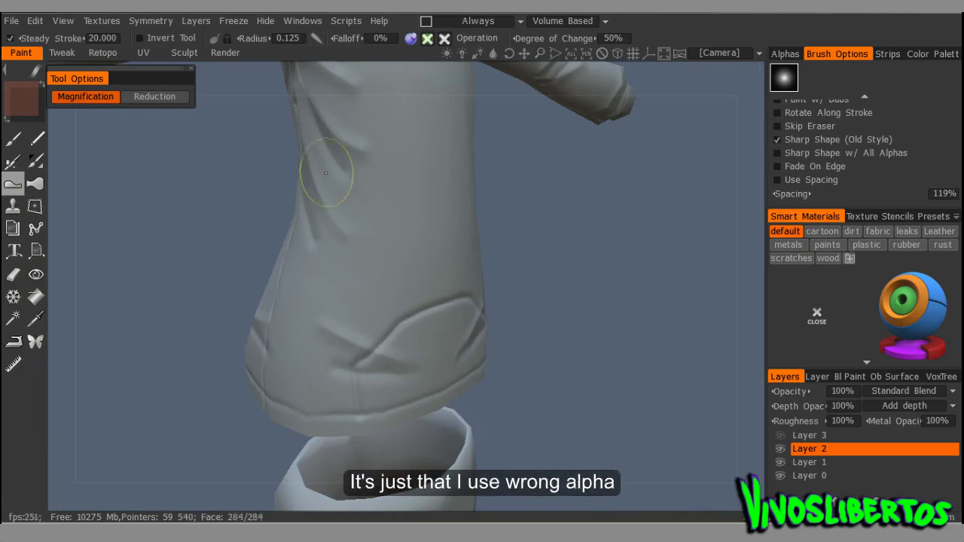
{"action": "middle_click_drag", "start_coordinate": [406, 178], "coordinate": [515, 264]}
{"action": "middle_click_drag", "start_coordinate": [408, 165], "coordinate": [431, 283]}
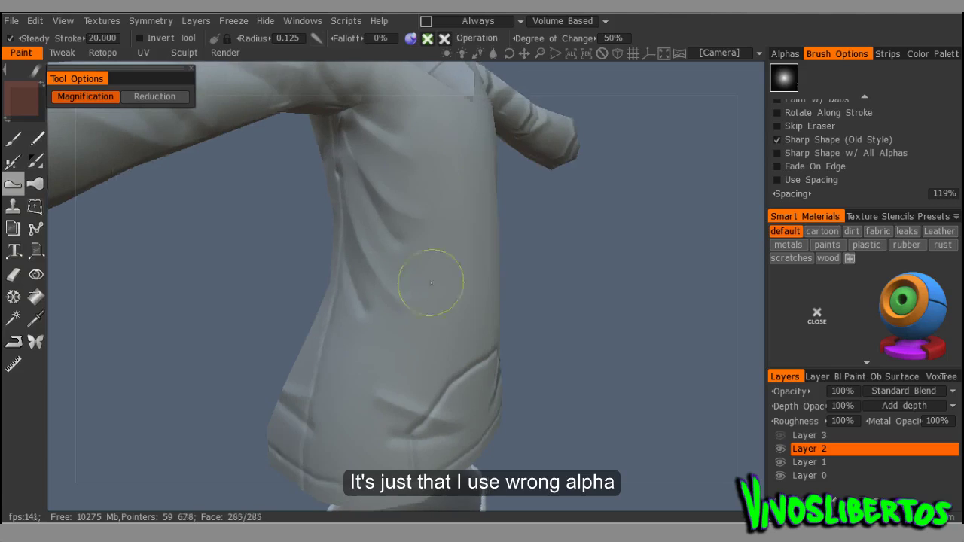
{"action": "mouse_move", "coordinate": [378, 341]}
{"action": "middle_mouse_down"}
{"action": "mouse_move", "coordinate": [352, 427]}
{"action": "mouse_move", "coordinate": [322, 383]}
{"action": "middle_mouse_up"}
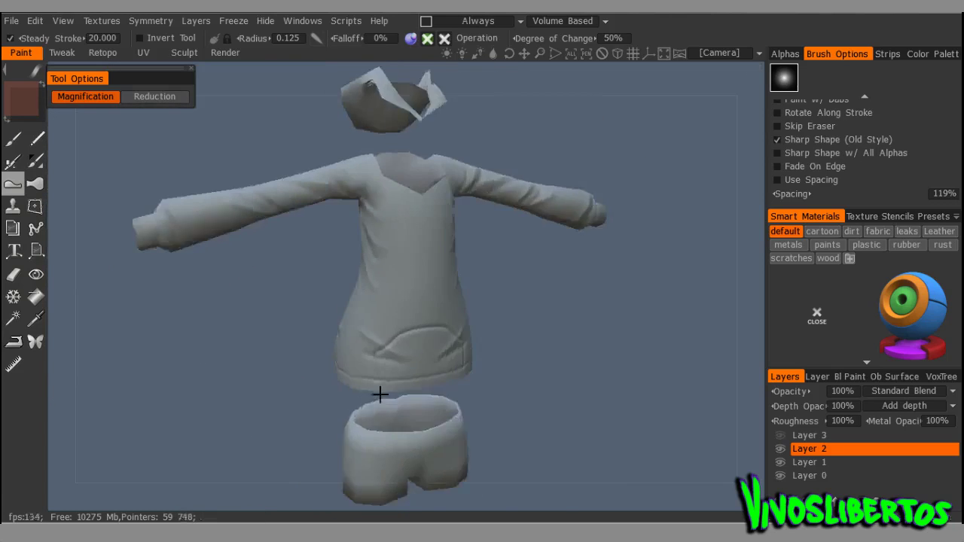
Check the torso and sleeve from more angles, then make Layer 3 active.
{"action": "scroll", "coordinate": [322, 384], "scroll_direction": "up", "scroll_amount": 5}
{"action": "middle_click_drag", "start_coordinate": [361, 174], "coordinate": [433, 296]}
{"action": "mouse_move", "coordinate": [356, 182]}
{"action": "middle_mouse_down"}
{"action": "mouse_move", "coordinate": [505, 299]}
{"action": "mouse_move", "coordinate": [513, 240]}
{"action": "middle_mouse_up"}
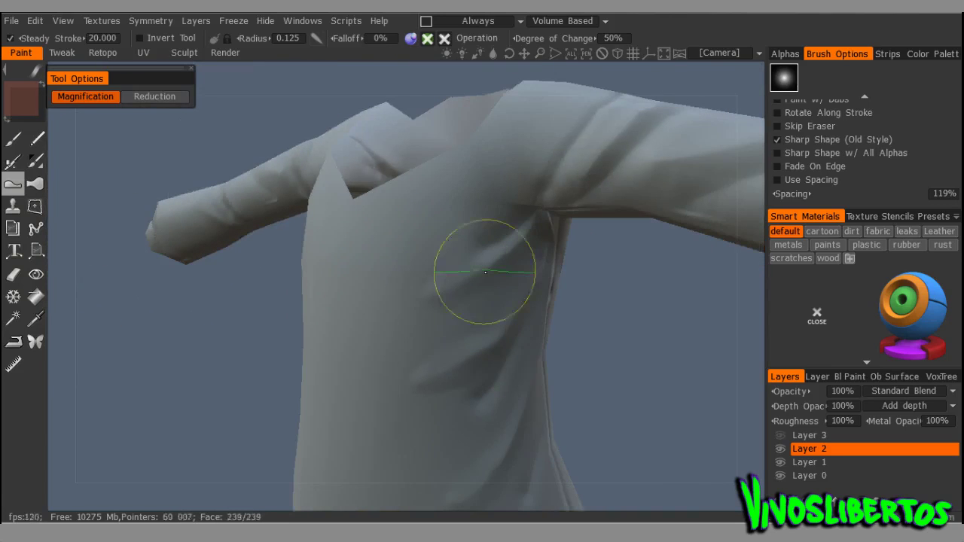
{"action": "scroll", "coordinate": [527, 312], "scroll_direction": "down", "scroll_amount": 5}
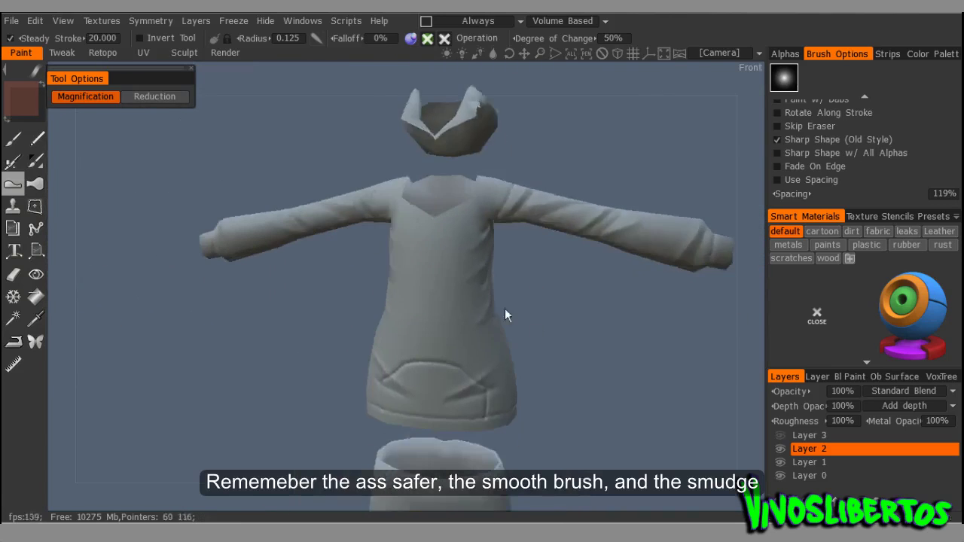
{"action": "scroll", "coordinate": [452, 334], "scroll_direction": "up", "scroll_amount": 3}
{"action": "mouse_move", "coordinate": [452, 333]}
{"action": "middle_mouse_down"}
{"action": "mouse_move", "coordinate": [317, 322]}
{"action": "mouse_move", "coordinate": [405, 311]}
{"action": "middle_mouse_up"}
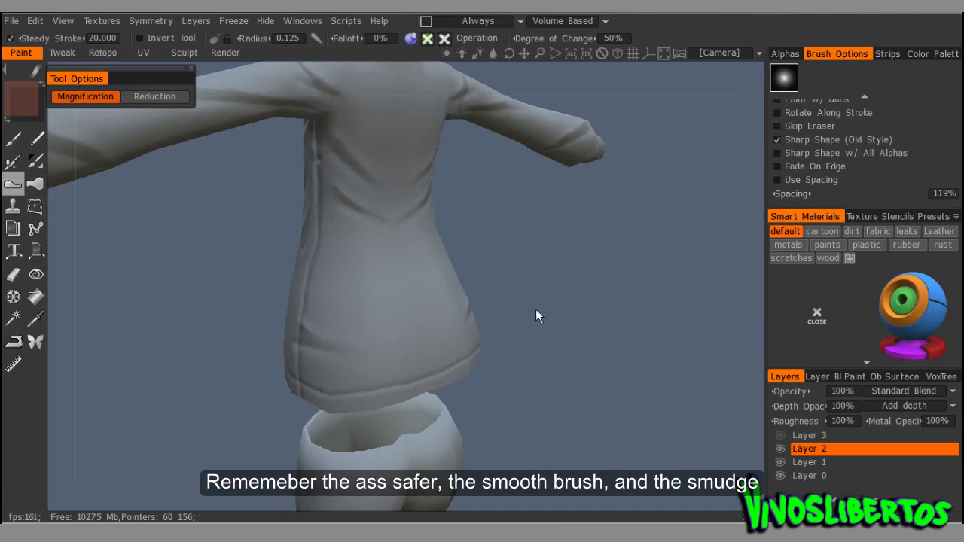
{"action": "scroll", "coordinate": [540, 410], "scroll_direction": "down", "scroll_amount": 1}
{"action": "scroll", "coordinate": [540, 409], "scroll_direction": "down", "scroll_amount": 4}
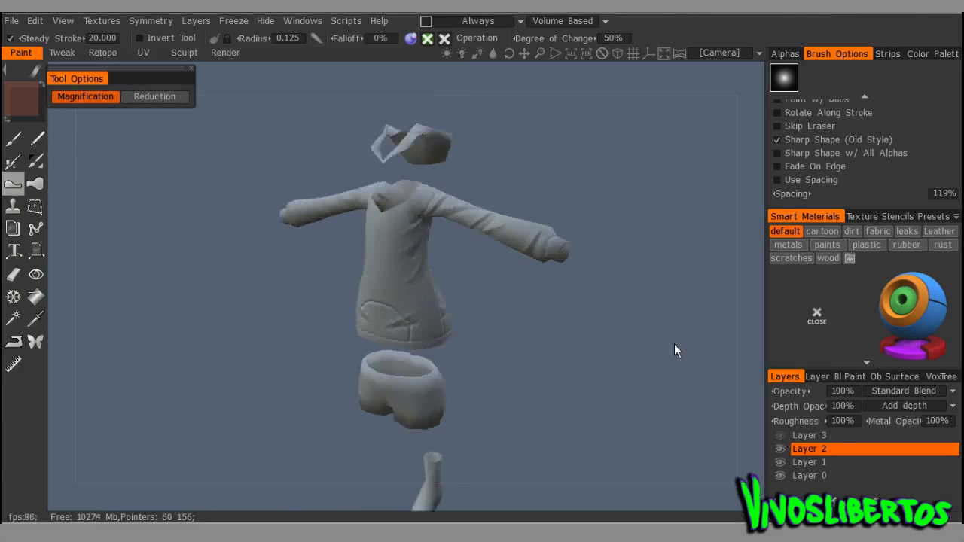
{"action": "left_click", "coordinate": [780, 435]}
Zoom and orbit to inspect the shirt's painted wrinkles from the side and front.
{"action": "scroll", "coordinate": [620, 334], "scroll_direction": "up", "scroll_amount": 5}
{"action": "scroll", "coordinate": [617, 329], "scroll_direction": "down", "scroll_amount": 2}
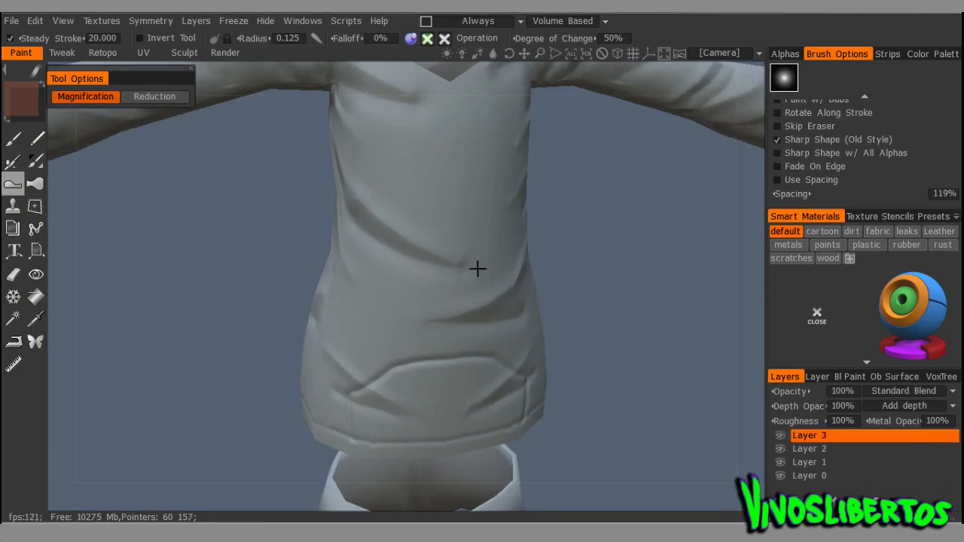
{"action": "scroll", "coordinate": [456, 249], "scroll_direction": "up", "scroll_amount": 1}
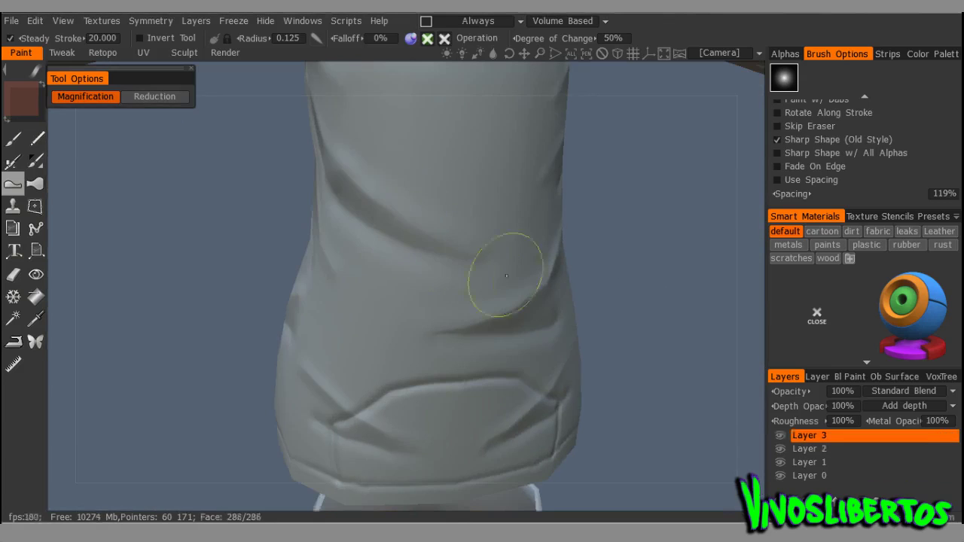
{"action": "middle_click_drag", "start_coordinate": [471, 269], "coordinate": [400, 287]}
{"action": "middle_click_drag", "start_coordinate": [467, 275], "coordinate": [450, 415]}
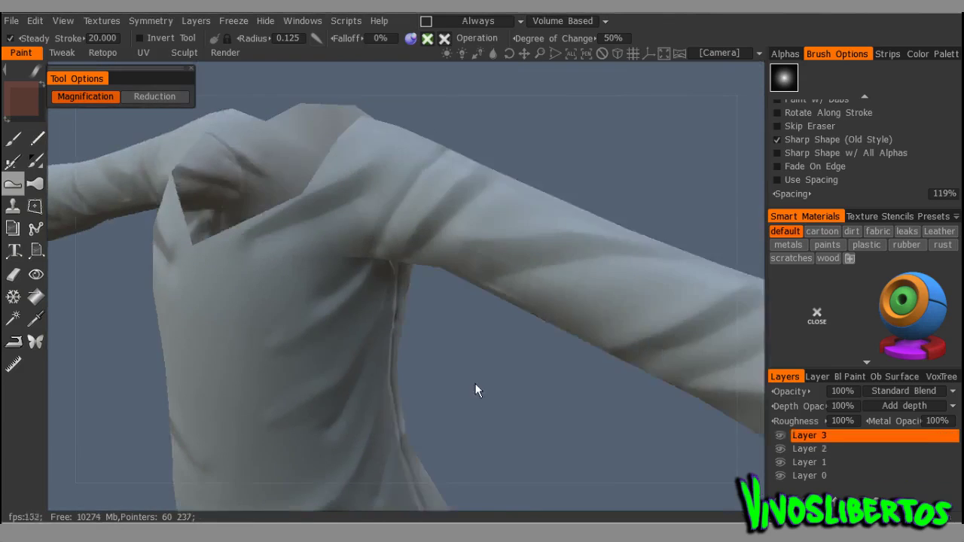
{"action": "middle_click_drag", "start_coordinate": [436, 139], "coordinate": [380, 236]}
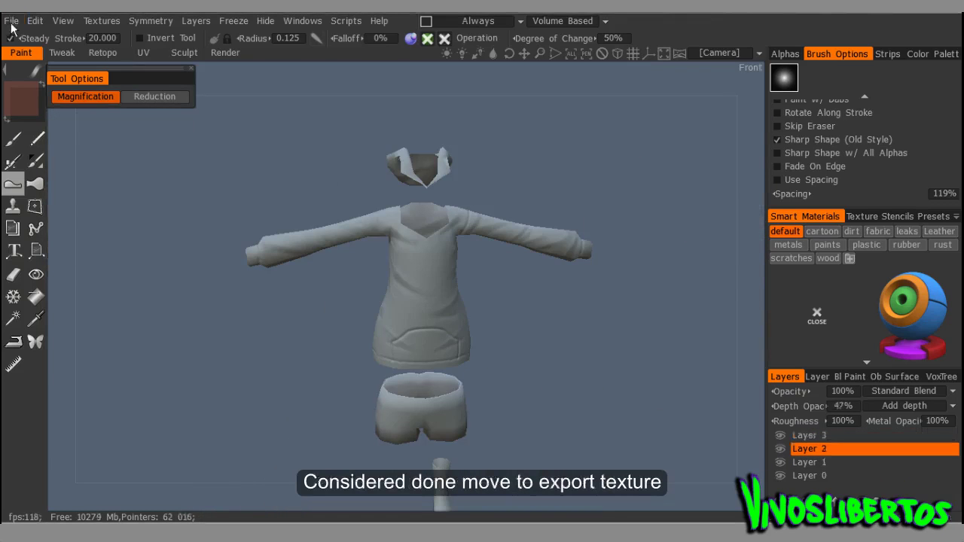
Export objects and textures, keeping the colour and tangent normal maps enabled.
{"action": "left_click", "coordinate": [11, 23]}
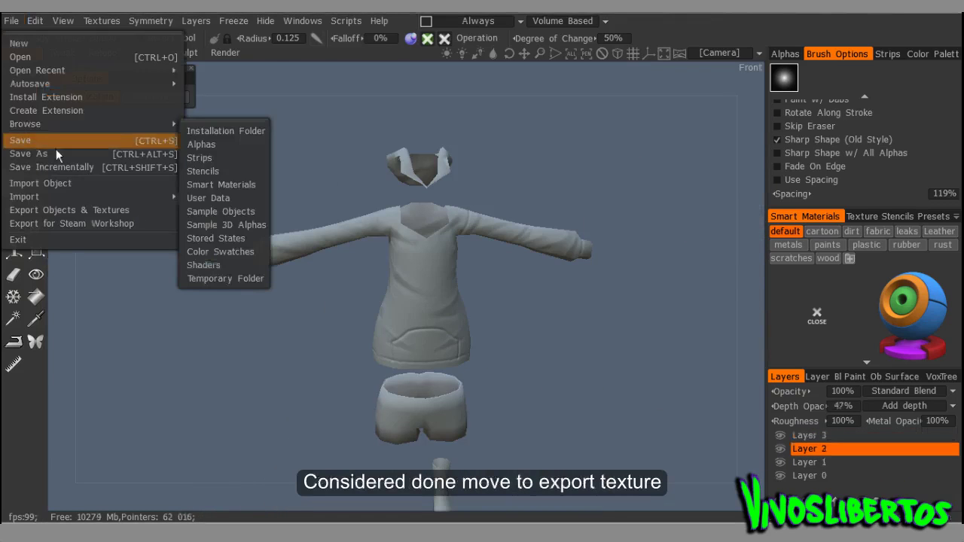
{"action": "left_click", "coordinate": [84, 213]}
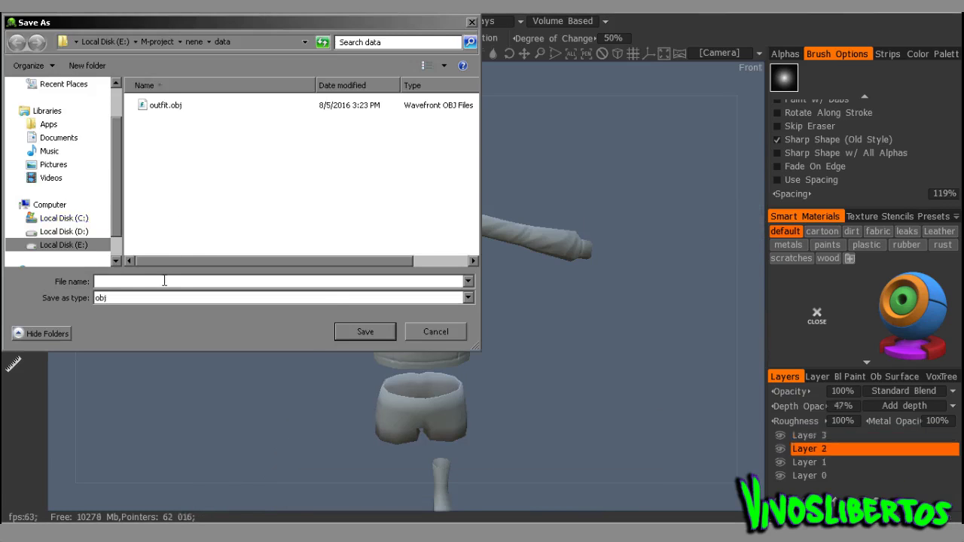
{"action": "type", "text": "aaa"}
{"action": "left_click", "coordinate": [370, 332]}
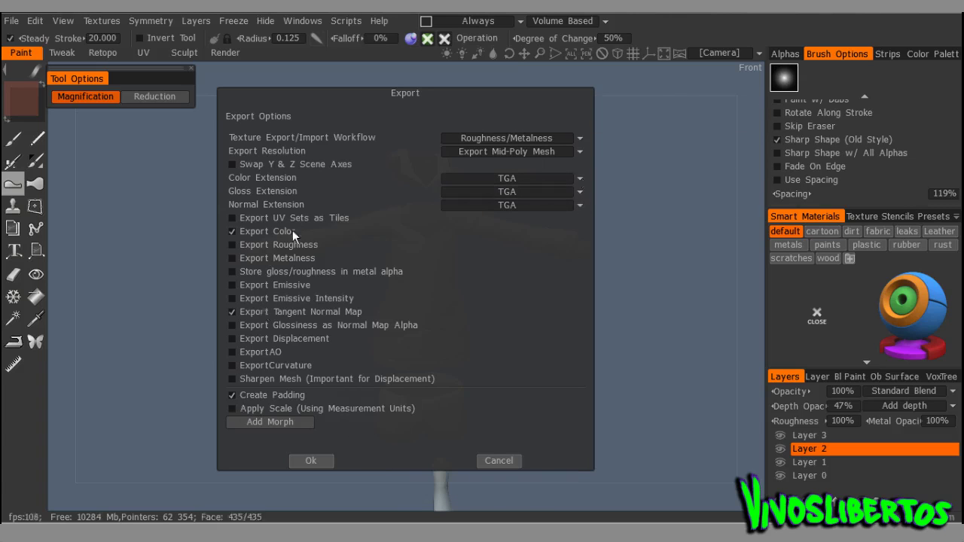
{"action": "left_click", "coordinate": [323, 461]}
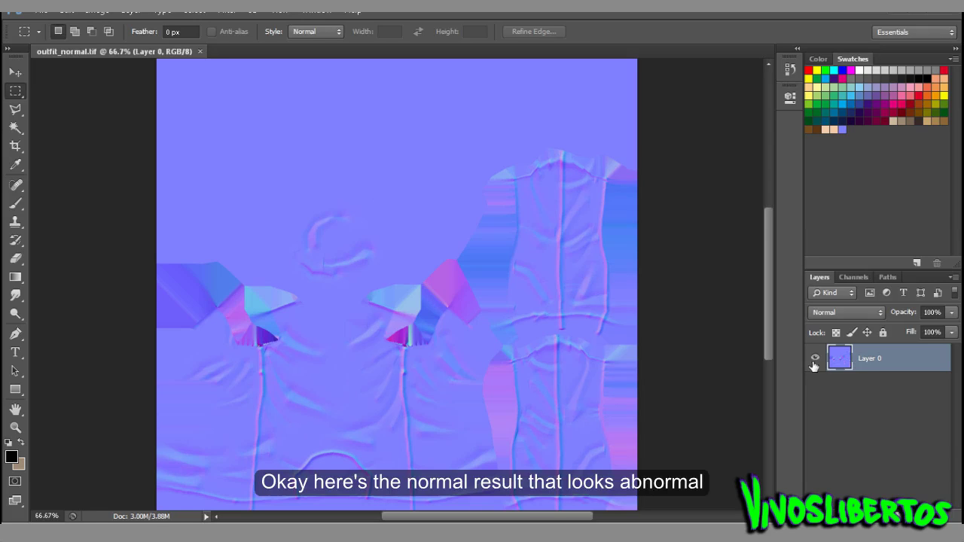
Assign a new Phong material to the outfit and add a File texture to Bump Mapping.
{"action": "left_click", "coordinate": [814, 362]}
{"action": "left_click", "coordinate": [814, 362]}
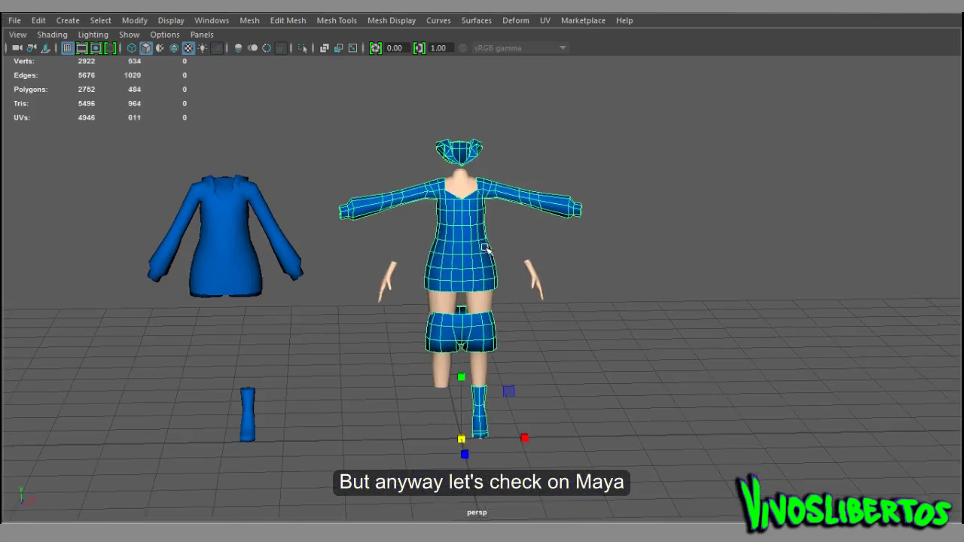
{"action": "left_click", "coordinate": [414, 261]}
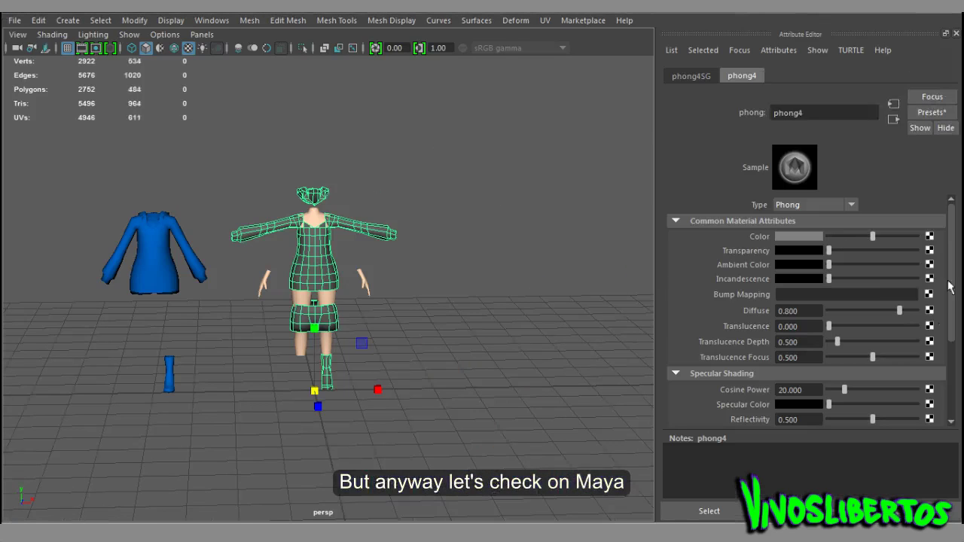
{"action": "left_click", "coordinate": [929, 294]}
{"action": "left_click", "coordinate": [430, 295]}
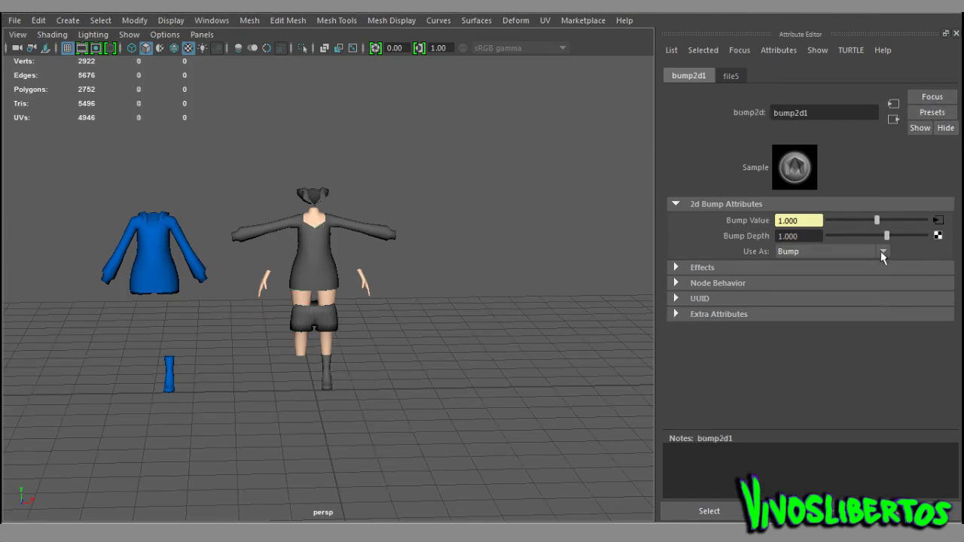
Load outfit_normal.tif as the bump map's image file.
{"action": "left_click", "coordinate": [731, 75]}
{"action": "left_click", "coordinate": [934, 270]}
{"action": "left_click", "coordinate": [314, 127]}
{"action": "left_click", "coordinate": [842, 395]}
{"action": "left_click", "coordinate": [527, 327]}
Select the shirt and shorts and isolate them in the view.
{"action": "mouse_move", "coordinate": [527, 326]}
{"action": "left_mouse_down", "text": "alt"}
{"action": "mouse_move", "coordinate": [418, 282]}
{"action": "mouse_move", "coordinate": [495, 269]}
{"action": "mouse_move", "coordinate": [156, 287]}
{"action": "mouse_move", "coordinate": [370, 312]}
{"action": "mouse_move", "coordinate": [556, 264]}
{"action": "mouse_move", "coordinate": [544, 267]}
{"action": "mouse_move", "coordinate": [529, 304]}
{"action": "mouse_move", "coordinate": [598, 262]}
{"action": "mouse_move", "coordinate": [725, 249]}
{"action": "left_mouse_up", "text": "alt"}
{"action": "scroll", "coordinate": [493, 273], "scroll_direction": "up", "scroll_amount": 3}
{"action": "left_click", "coordinate": [370, 312]}
{"action": "key", "text": "ctrl+1"}
{"action": "key", "text": "ctrl+a"}
{"action": "key", "text": "ctrl+a"}
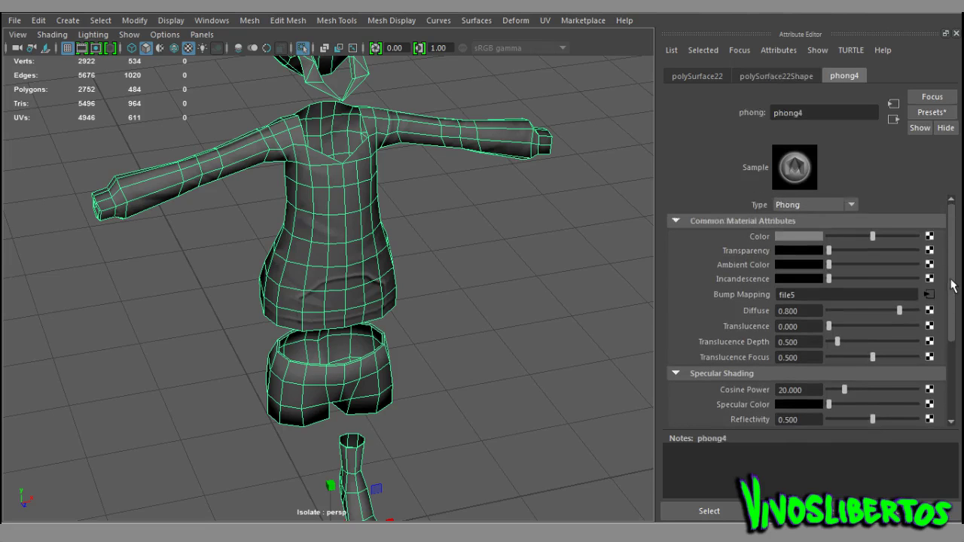
Check the shirt's UV layout against the normal map in the UV Editor.
{"action": "left_click", "coordinate": [606, 252]}
{"action": "left_click", "coordinate": [516, 140]}
{"action": "left_click", "coordinate": [452, 237]}
{"action": "mouse_move", "coordinate": [452, 236]}
{"action": "left_mouse_down", "text": "alt"}
{"action": "mouse_move", "coordinate": [499, 301]}
{"action": "mouse_move", "coordinate": [463, 238]}
{"action": "mouse_move", "coordinate": [502, 266]}
{"action": "mouse_move", "coordinate": [559, 241]}
{"action": "mouse_move", "coordinate": [459, 269]}
{"action": "left_mouse_up", "text": "alt"}
{"action": "scroll", "coordinate": [324, 208], "scroll_direction": "up", "scroll_amount": 3}
{"action": "mouse_move", "coordinate": [323, 208]}
{"action": "left_mouse_down", "text": "alt"}
{"action": "mouse_move", "coordinate": [419, 198]}
{"action": "mouse_move", "coordinate": [376, 198]}
{"action": "left_mouse_up", "text": "alt"}
{"action": "left_click", "coordinate": [376, 198]}
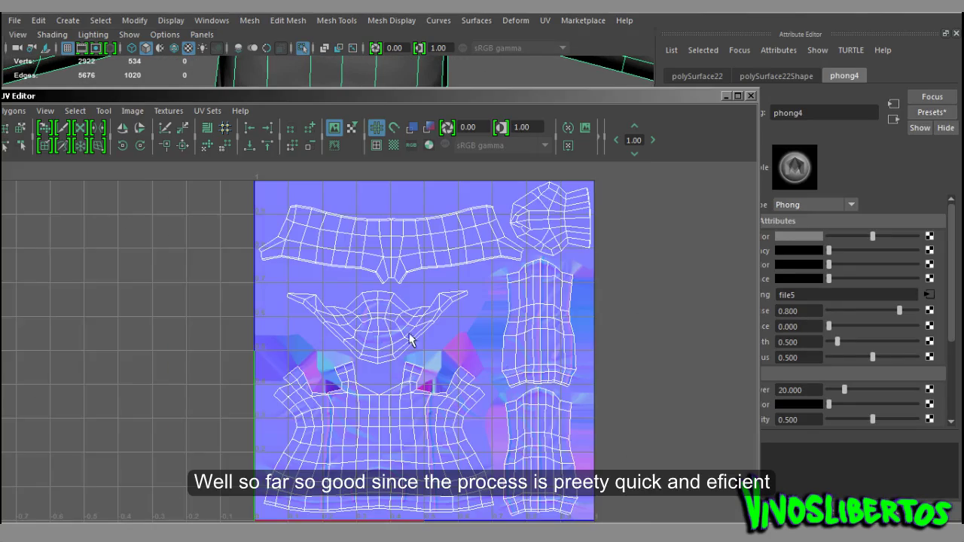
{"action": "scroll", "coordinate": [470, 348], "scroll_direction": "up", "scroll_amount": 3}
{"action": "middle_click_drag", "start_coordinate": [598, 321], "coordinate": [490, 241], "text": "alt"}
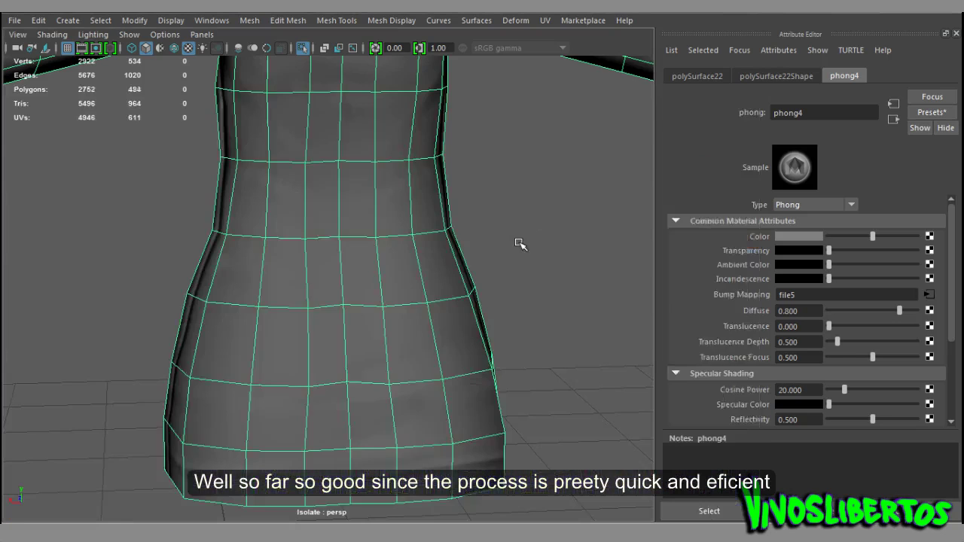
{"action": "left_click", "coordinate": [519, 243]}
Raise the shirt material's Specular Color and set Cosine Power to about 24.
{"action": "mouse_move", "coordinate": [435, 241]}
{"action": "left_mouse_down", "text": "alt"}
{"action": "mouse_move", "coordinate": [402, 229]}
{"action": "mouse_move", "coordinate": [350, 239]}
{"action": "left_mouse_up", "text": "alt"}
{"action": "left_click", "coordinate": [350, 239]}
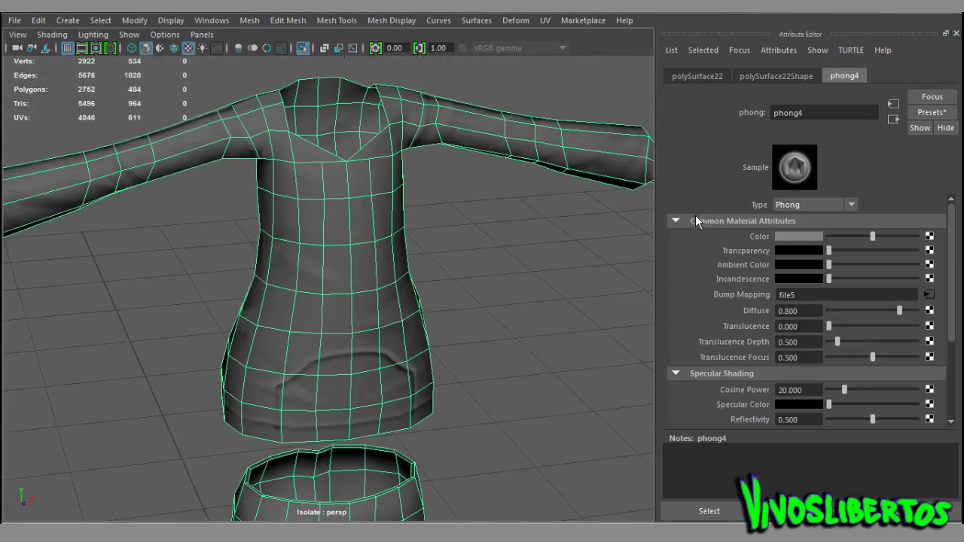
{"action": "scroll", "coordinate": [955, 300], "scroll_direction": "down", "scroll_amount": 2}
{"action": "mouse_move", "coordinate": [832, 366]}
{"action": "left_mouse_down"}
{"action": "mouse_move", "coordinate": [894, 369]}
{"action": "mouse_move", "coordinate": [826, 352]}
{"action": "left_mouse_up"}
{"action": "left_click", "coordinate": [517, 280]}
{"action": "left_click_drag", "start_coordinate": [516, 280], "coordinate": [449, 244], "text": "alt"}
{"action": "left_click", "coordinate": [376, 248]}
{"action": "left_click_drag", "start_coordinate": [834, 352], "coordinate": [848, 351]}
Orbit around the shirt to review the highlights, then start a new Photoshop document.
{"action": "left_click", "coordinate": [520, 271]}
{"action": "mouse_move", "coordinate": [520, 271]}
{"action": "left_mouse_down", "text": "alt"}
{"action": "mouse_move", "coordinate": [176, 249]}
{"action": "mouse_move", "coordinate": [346, 238]}
{"action": "left_mouse_up", "text": "alt"}
{"action": "right_click_drag", "start_coordinate": [346, 237], "coordinate": [483, 296], "text": "alt"}
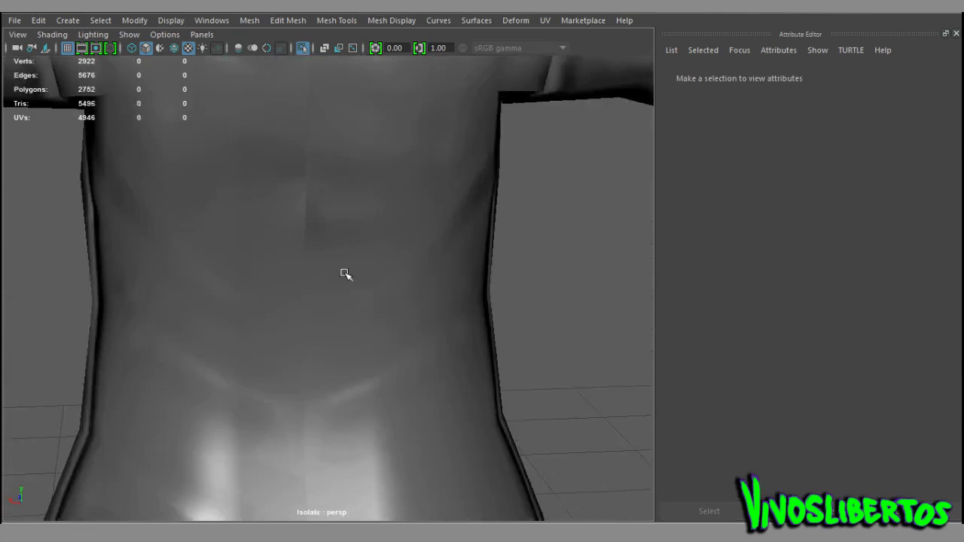
{"action": "left_click", "coordinate": [314, 239]}
{"action": "mouse_move", "coordinate": [315, 239]}
{"action": "left_mouse_down", "text": "alt"}
{"action": "mouse_move", "coordinate": [508, 271]}
{"action": "mouse_move", "coordinate": [296, 259]}
{"action": "mouse_move", "coordinate": [394, 295]}
{"action": "left_mouse_up", "text": "alt"}
{"action": "left_click", "coordinate": [507, 271]}
{"action": "mouse_move", "coordinate": [394, 294]}
{"action": "right_mouse_down", "text": "alt"}
{"action": "mouse_move", "coordinate": [510, 294]}
{"action": "mouse_move", "coordinate": [403, 172]}
{"action": "right_mouse_up", "text": "alt"}
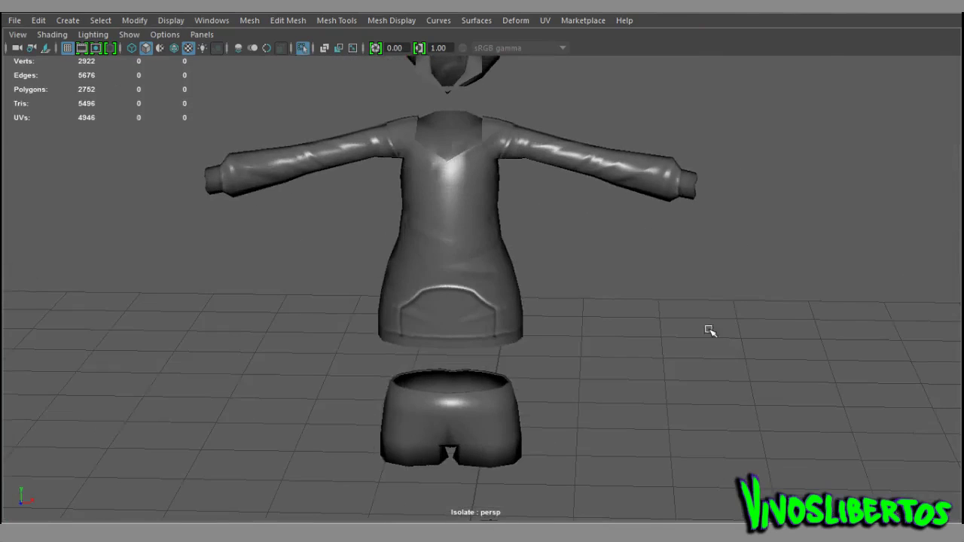
{"action": "left_click", "coordinate": [33, 12]}
{"action": "left_click", "coordinate": [41, 22]}
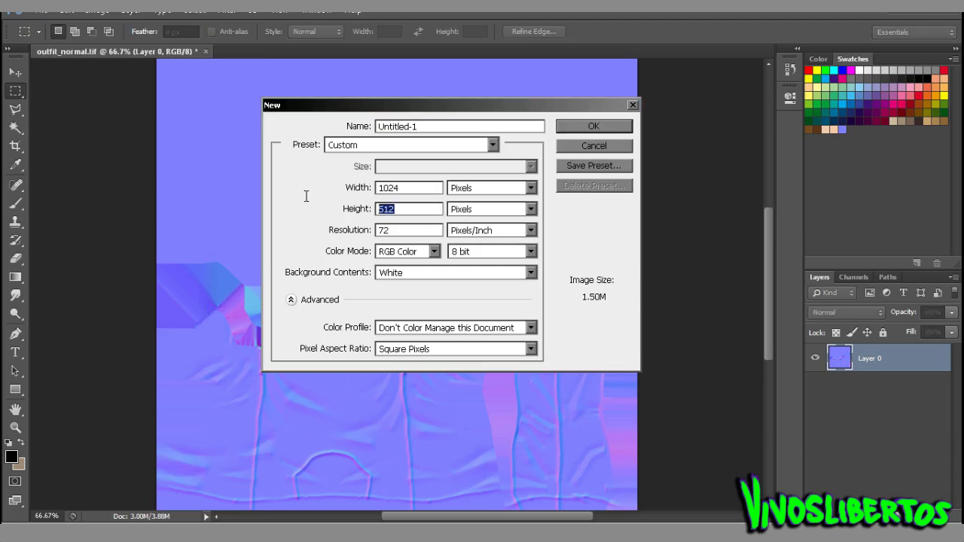
Fill the new canvas with pink and save it as outfit_texture.tif in TIFF format.
{"action": "left_click", "coordinate": [601, 128]}
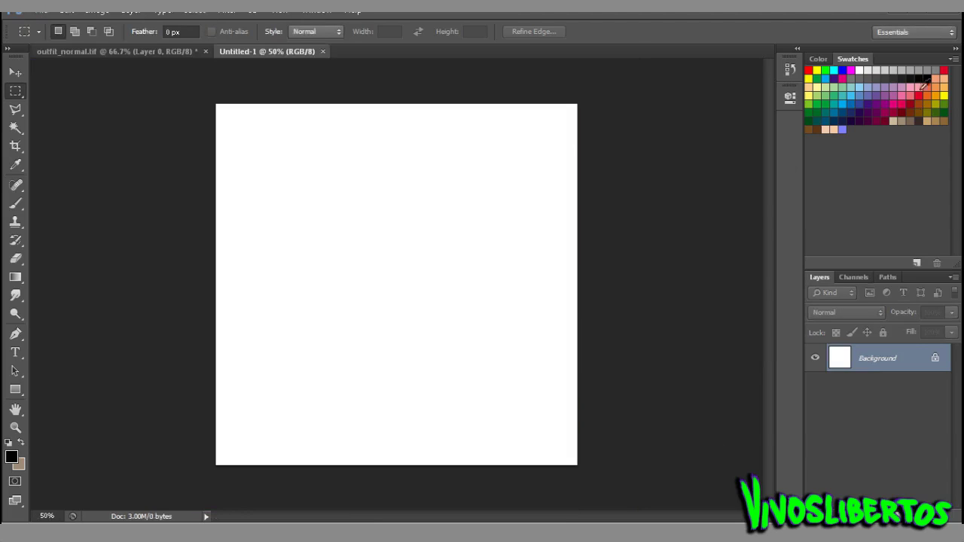
{"action": "key", "text": "alt+BackSpace"}
{"action": "left_click", "coordinate": [41, 11]}
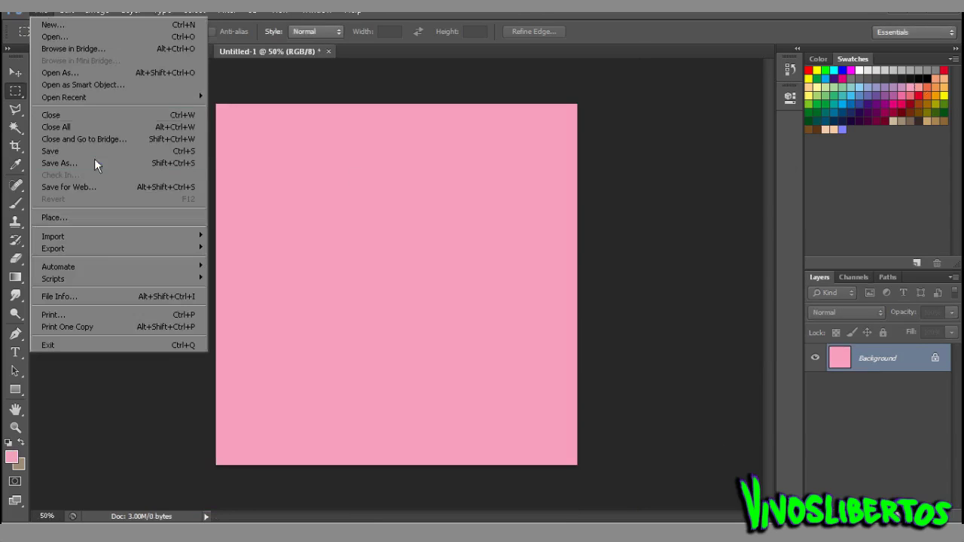
{"action": "left_click", "coordinate": [94, 158]}
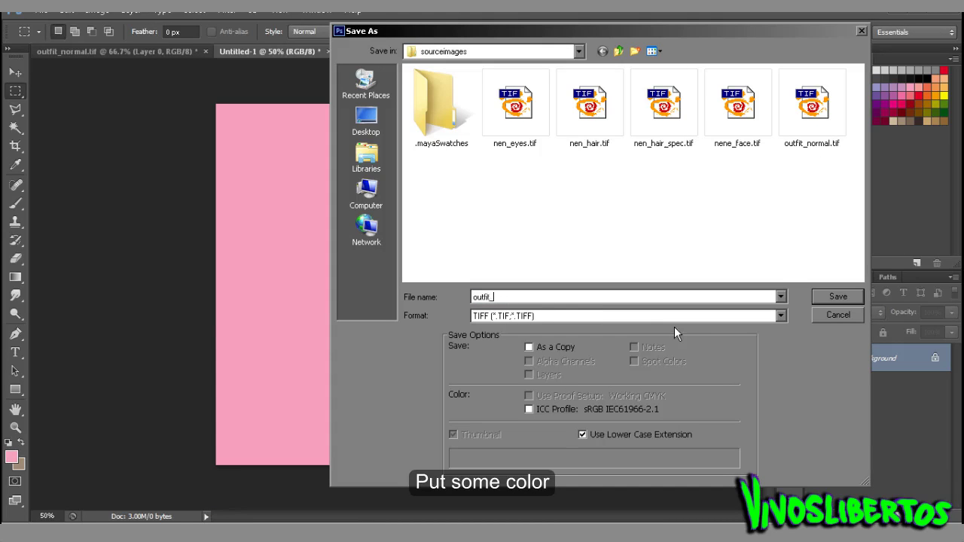
{"action": "type", "text": "texture"}
{"action": "left_click", "coordinate": [835, 296]}
{"action": "left_click", "coordinate": [578, 87]}
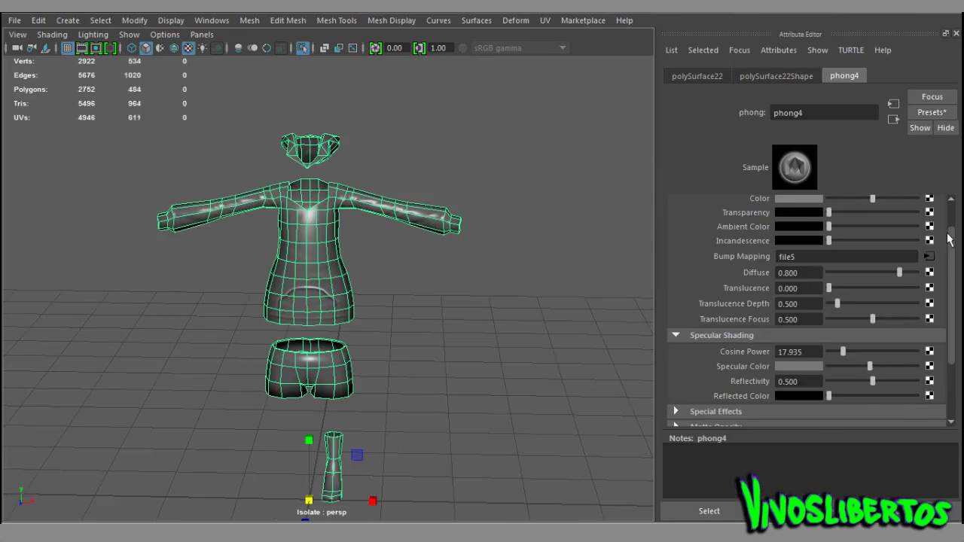
Connect a File texture to the material Color and load outfit_texture.tif.
{"action": "scroll", "coordinate": [948, 238], "scroll_direction": "up", "scroll_amount": 2}
{"action": "left_click", "coordinate": [931, 237]}
{"action": "left_click", "coordinate": [419, 268]}
{"action": "left_click", "coordinate": [933, 270]}
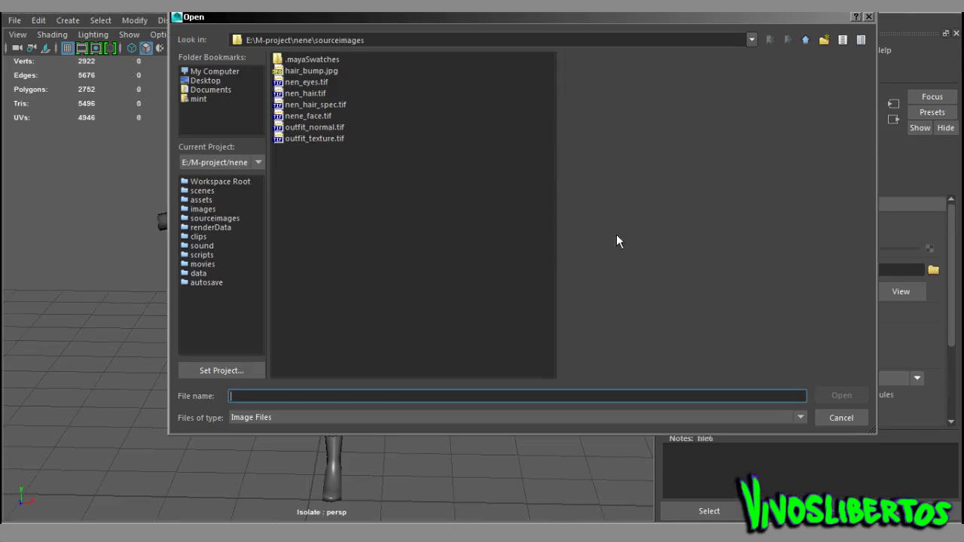
{"action": "double_click", "coordinate": [327, 137]}
Maximise the view, orbit the pink outfit, and exit isolate select to show the full character.
{"action": "left_click", "coordinate": [516, 334]}
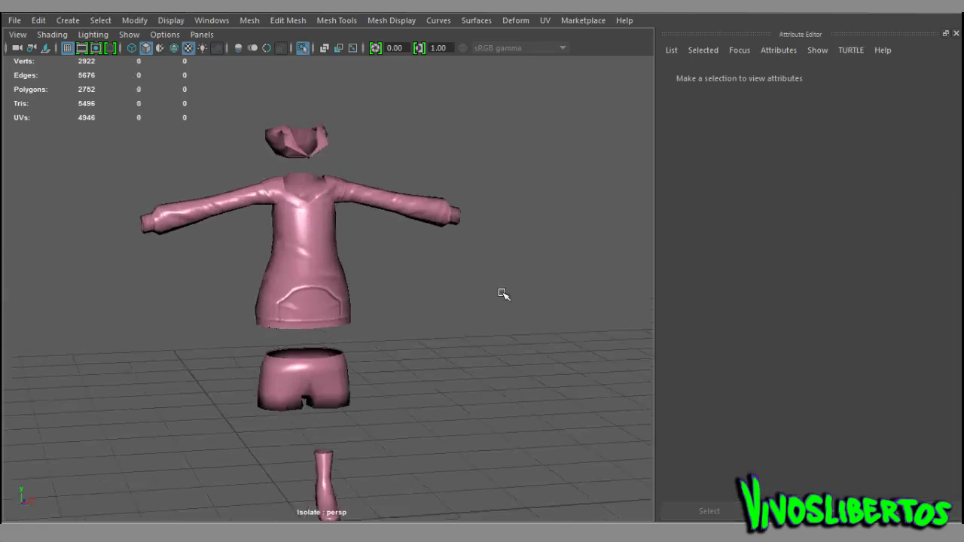
{"action": "key", "text": "ctrl+a"}
{"action": "key", "text": "ctrl+space"}
{"action": "mouse_move", "coordinate": [510, 290]}
{"action": "left_mouse_down", "text": "alt"}
{"action": "mouse_move", "coordinate": [402, 294]}
{"action": "mouse_move", "coordinate": [482, 310]}
{"action": "mouse_move", "coordinate": [592, 286]}
{"action": "mouse_move", "coordinate": [553, 329]}
{"action": "mouse_move", "coordinate": [467, 252]}
{"action": "mouse_move", "coordinate": [400, 265]}
{"action": "mouse_move", "coordinate": [492, 274]}
{"action": "mouse_move", "coordinate": [519, 338]}
{"action": "mouse_move", "coordinate": [652, 387]}
{"action": "left_mouse_up", "text": "alt"}
{"action": "right_click_drag", "start_coordinate": [652, 387], "coordinate": [573, 173], "text": "alt"}
{"action": "left_click", "coordinate": [573, 172]}
{"action": "mouse_move", "coordinate": [573, 172]}
{"action": "left_mouse_down", "text": "alt"}
{"action": "mouse_move", "coordinate": [553, 189]}
{"action": "mouse_move", "coordinate": [585, 279]}
{"action": "mouse_move", "coordinate": [577, 311]}
{"action": "left_mouse_up", "text": "alt"}
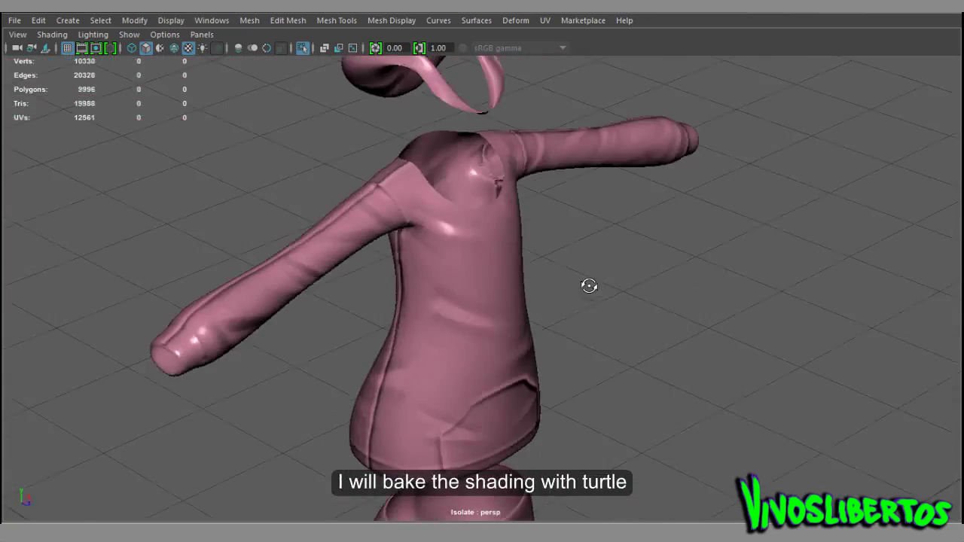
{"action": "left_click", "coordinate": [578, 311]}
{"action": "right_click_drag", "start_coordinate": [578, 311], "coordinate": [574, 273], "text": "alt"}
{"action": "key", "text": "ctrl+1"}
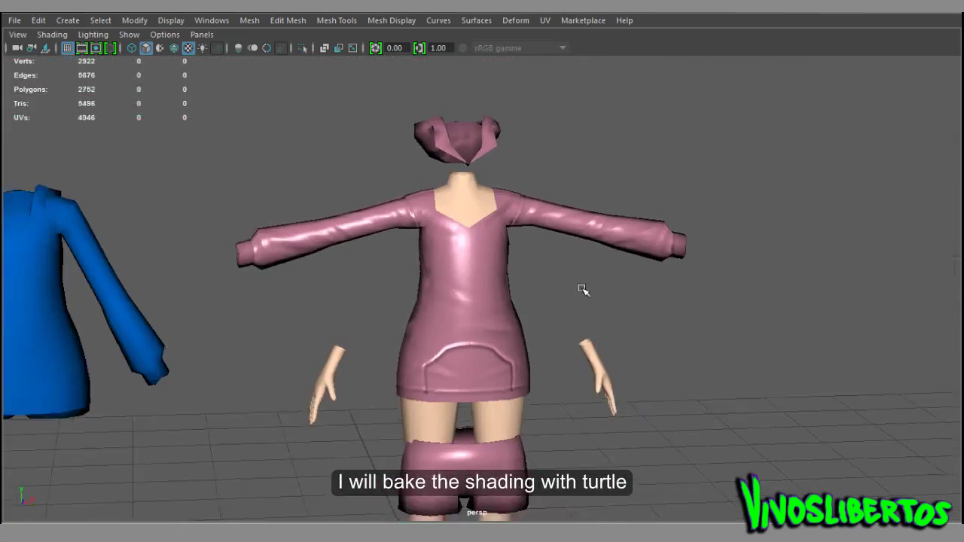
{"action": "left_click_drag", "start_coordinate": [580, 286], "coordinate": [560, 234], "text": "alt"}
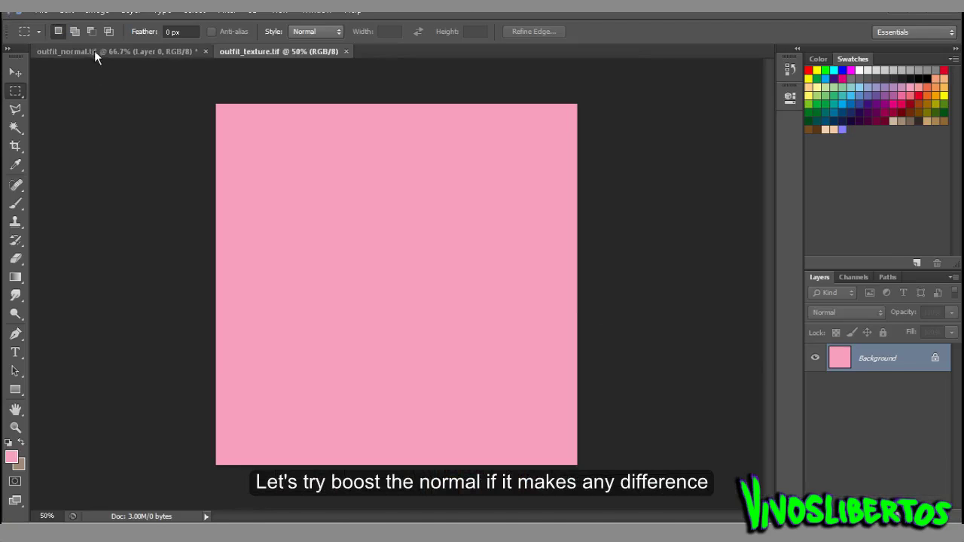
Duplicate Layer 0 in outfit_normal.tif and set the copy's blend mode to Overlay.
{"action": "left_click", "coordinate": [94, 50]}
{"action": "right_click", "coordinate": [895, 366]}
{"action": "left_click", "coordinate": [640, 145]}
{"action": "left_click", "coordinate": [612, 157]}
{"action": "left_click", "coordinate": [863, 314]}
{"action": "left_click", "coordinate": [849, 177]}
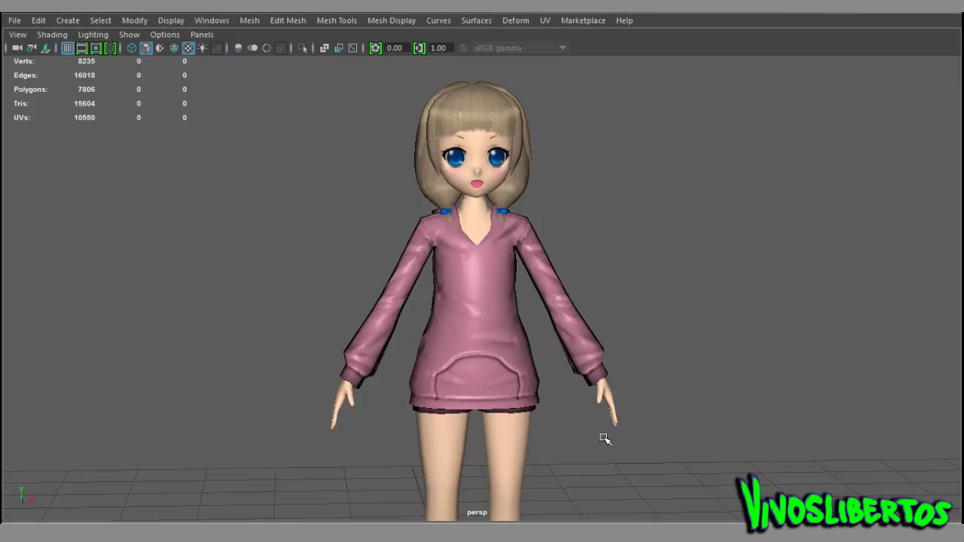
Orbit and zoom in Maya to check the stronger folds on the pink hoodie.
{"action": "left_click_drag", "start_coordinate": [604, 439], "coordinate": [529, 422], "text": "alt"}
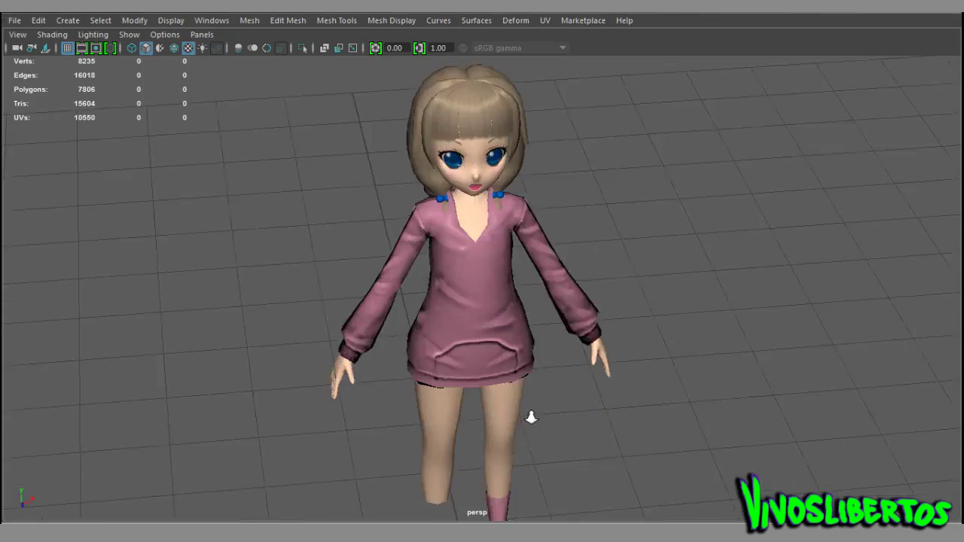
{"action": "scroll", "coordinate": [572, 422], "scroll_direction": "up", "scroll_amount": 5}
{"action": "mouse_move", "coordinate": [613, 421]}
{"action": "left_mouse_down", "text": "alt"}
{"action": "mouse_move", "coordinate": [708, 413]}
{"action": "mouse_move", "coordinate": [641, 407]}
{"action": "mouse_move", "coordinate": [631, 444]}
{"action": "mouse_move", "coordinate": [484, 361]}
{"action": "mouse_move", "coordinate": [590, 375]}
{"action": "mouse_move", "coordinate": [635, 316]}
{"action": "left_mouse_up", "text": "alt"}
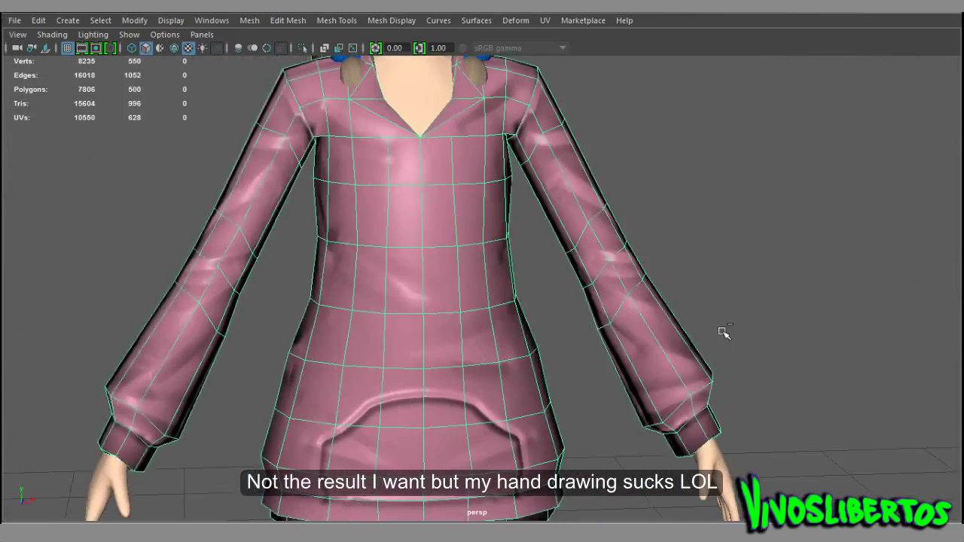
Lower bump2d1's Bump Depth to 0.556 in the Attribute Editor.
{"action": "left_click", "coordinate": [733, 76]}
{"action": "left_click", "coordinate": [679, 76]}
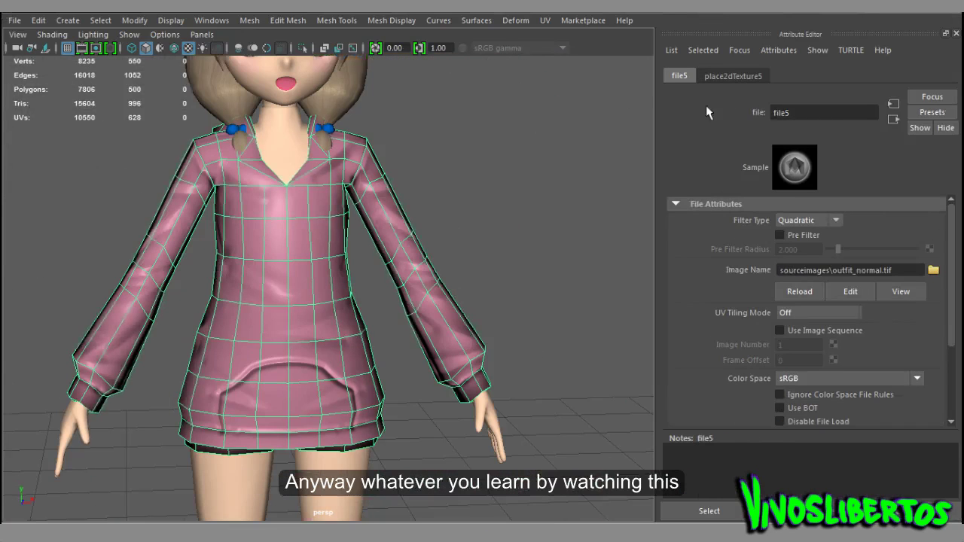
{"action": "left_click", "coordinate": [894, 119]}
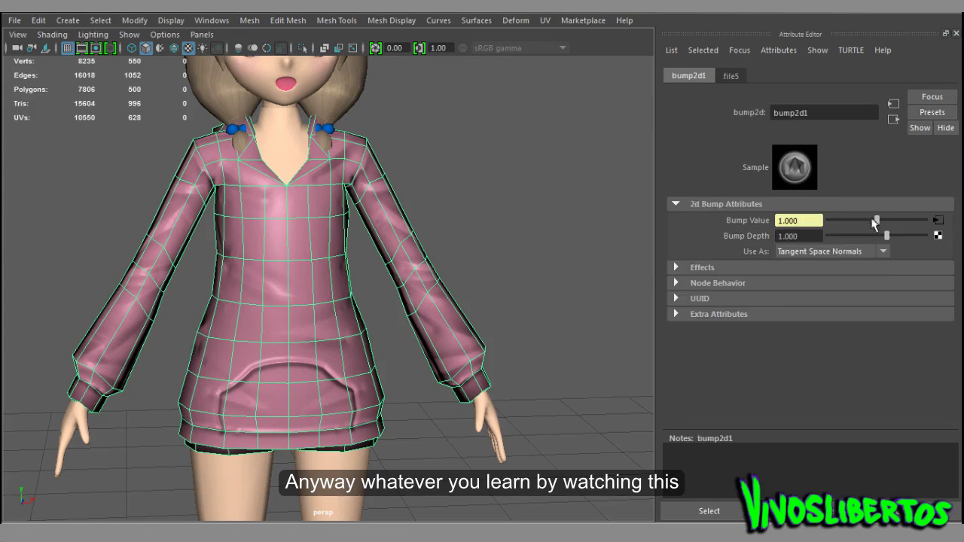
{"action": "left_click_drag", "start_coordinate": [885, 237], "coordinate": [883, 247]}
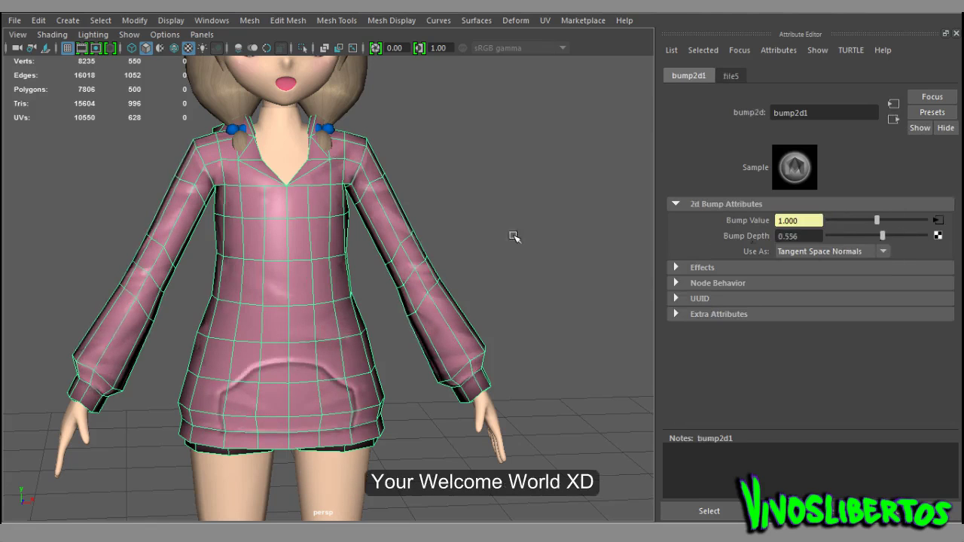